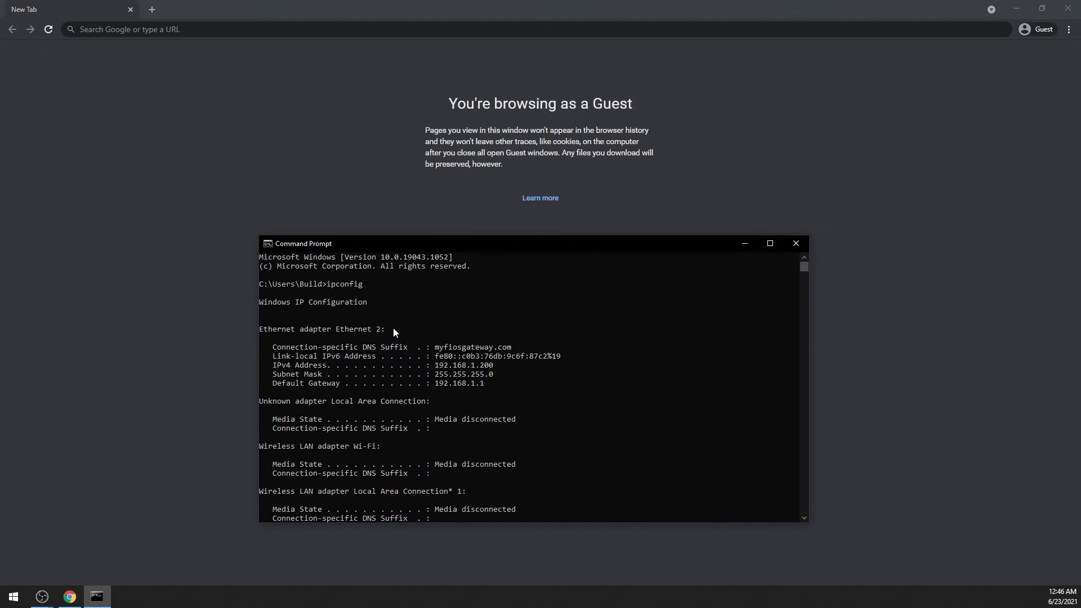
Examine the adapters listed in the ipconfig output, especially the Ethernet 2 IPv4 address, subnet mask and default gateway.
left_click_drag(388, 328, 250, 331)
left_click(448, 353)
scroll(508, 400, "down", 13)
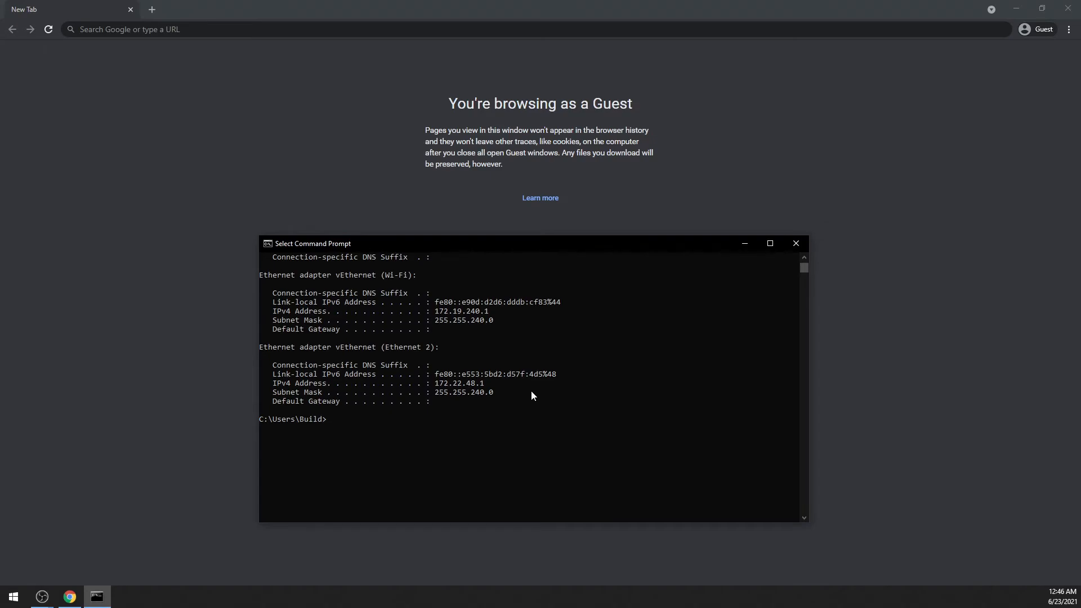
left_click_drag(531, 415, 251, 363)
left_click(485, 434)
scroll(580, 417, "up", 9)
scroll(580, 416, "up", 4)
left_click_drag(495, 383, 260, 347)
left_click(518, 383)
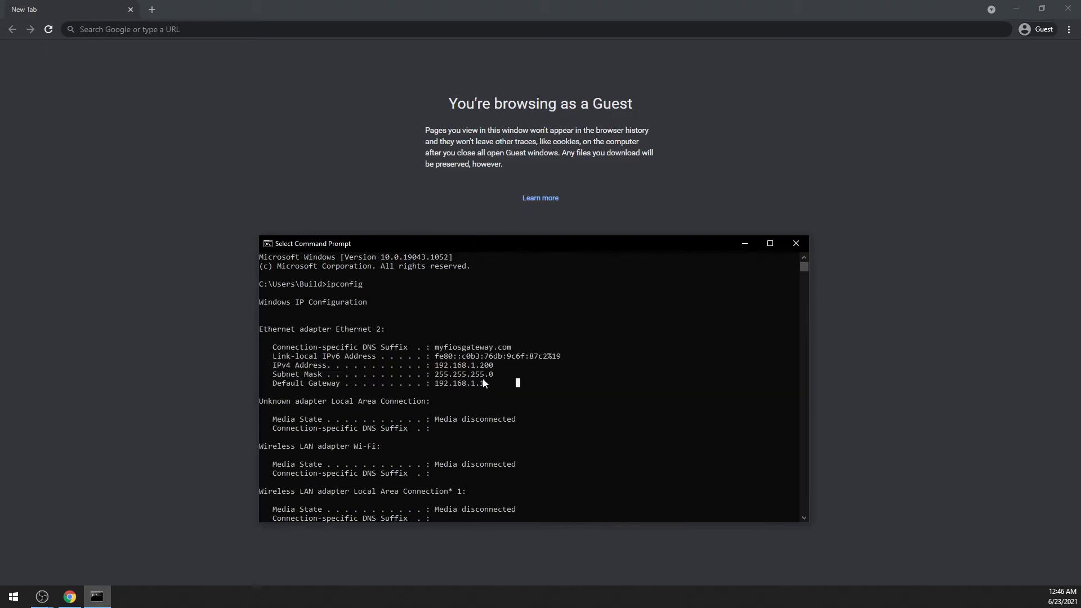
left_click_drag(484, 383, 508, 383)
left_click(508, 383)
Open the router page at 192.168.1.1 in the browser and sign in with the admin password.
left_click(310, 130)
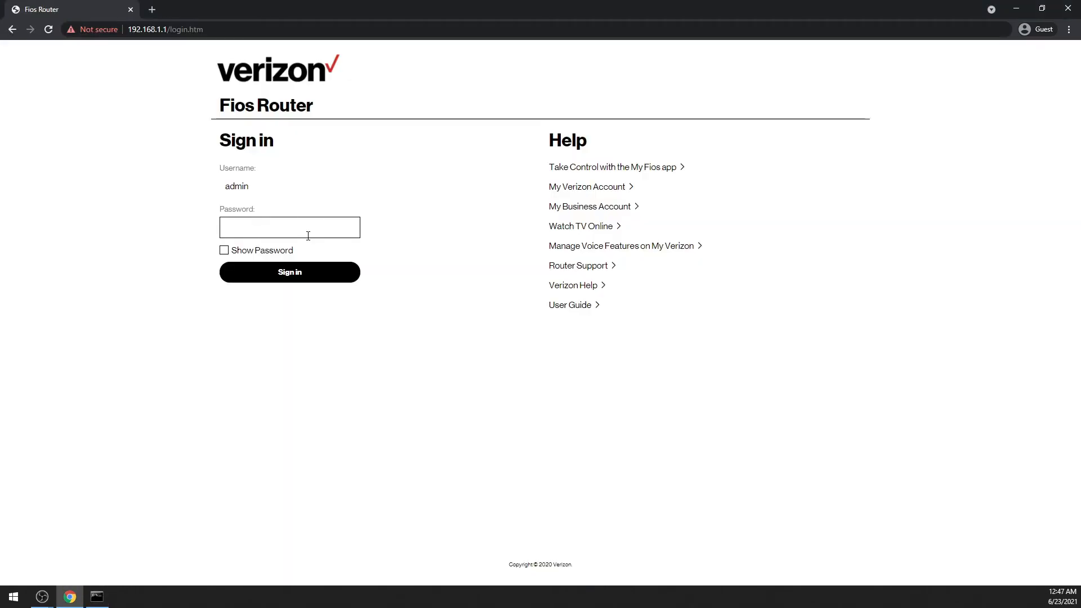
type("**********")
key("Return")
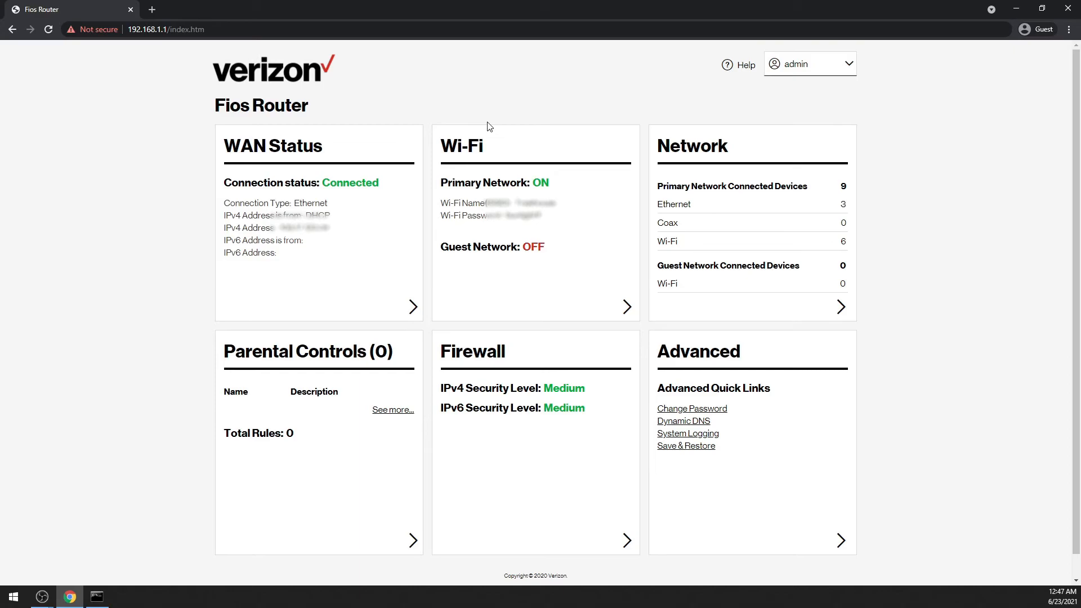
Search the web for "linksys router default login" in a new tab.
left_click(150, 10)
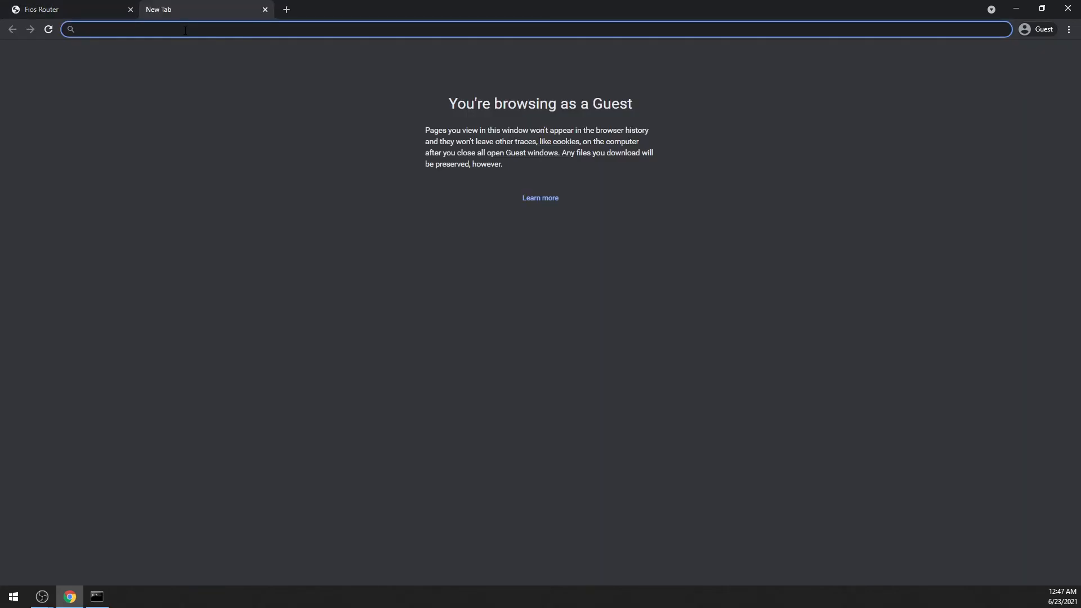
type("linksys router default login")
key("Return")
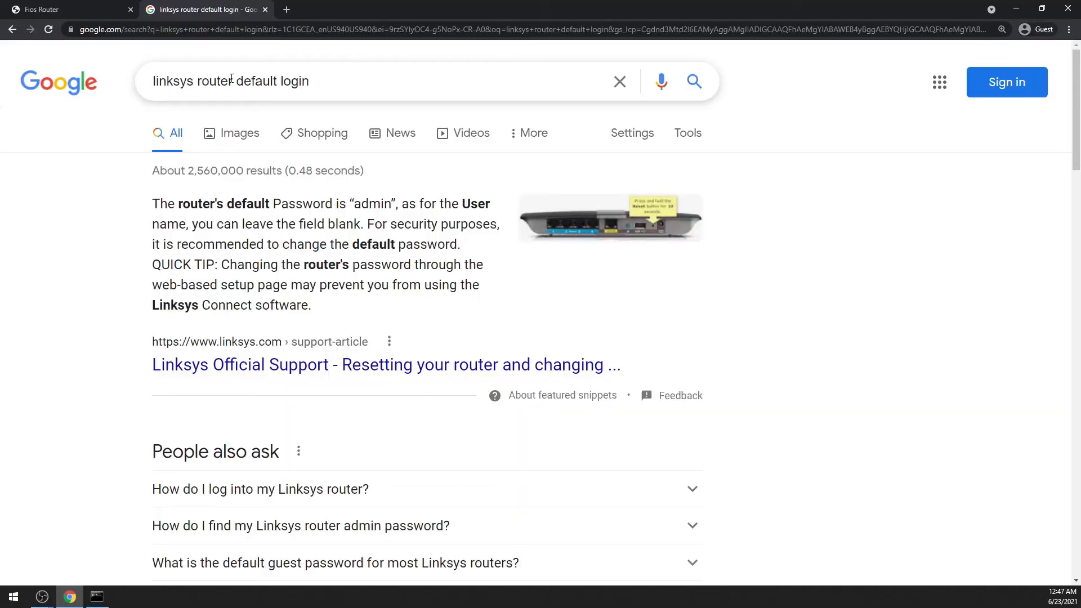
Review the router brand in the search query and read the featured answer about default login credentials.
left_click_drag(236, 82, 118, 92)
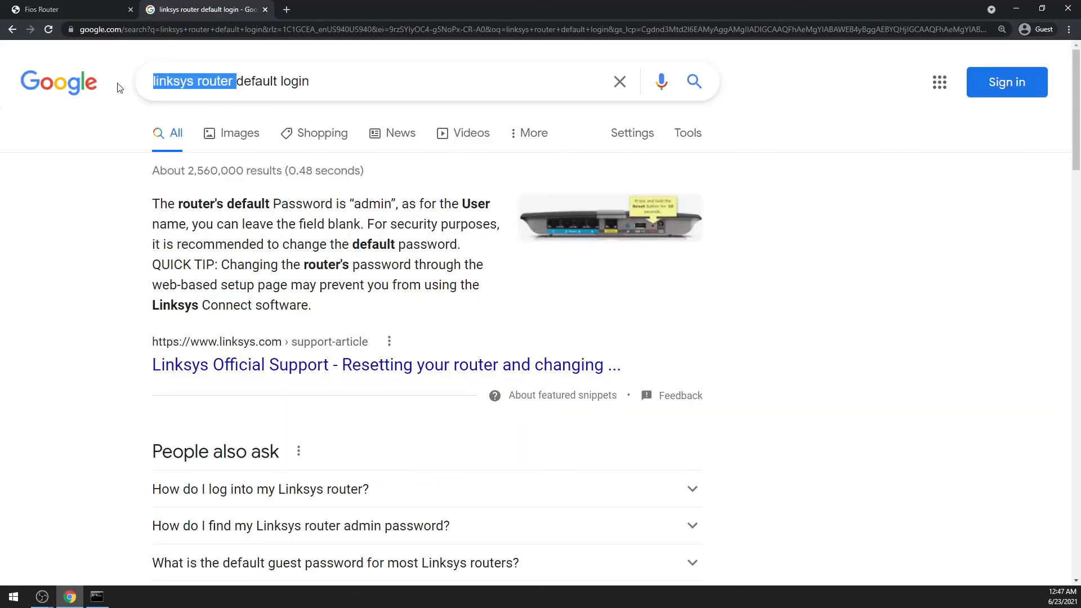
left_click(318, 80)
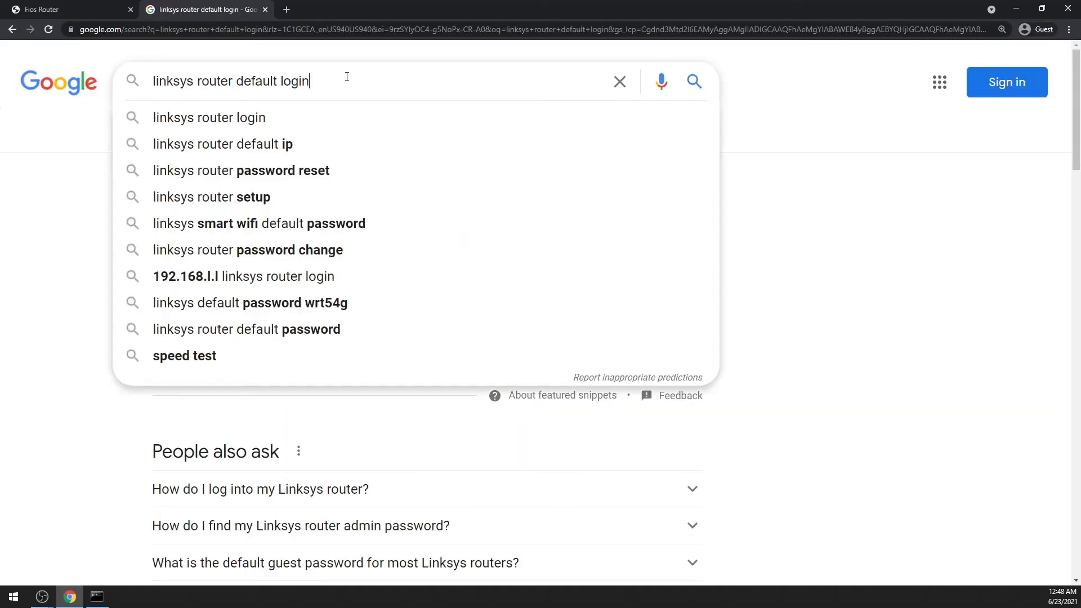
left_click(861, 197)
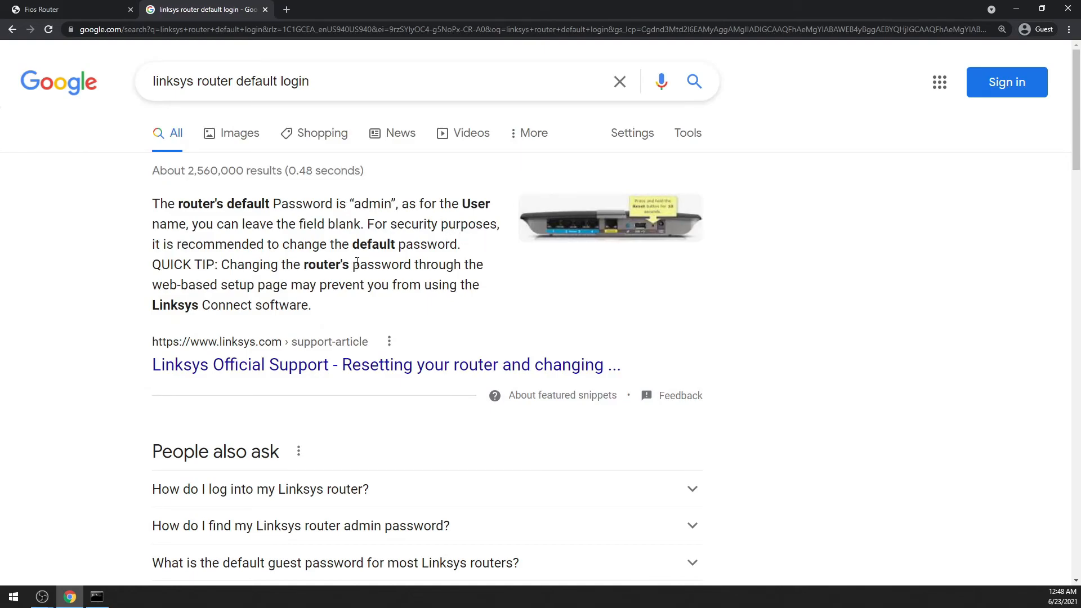
left_click_drag(331, 316, 153, 224)
left_click(293, 235)
double_click(384, 200)
left_click(394, 262)
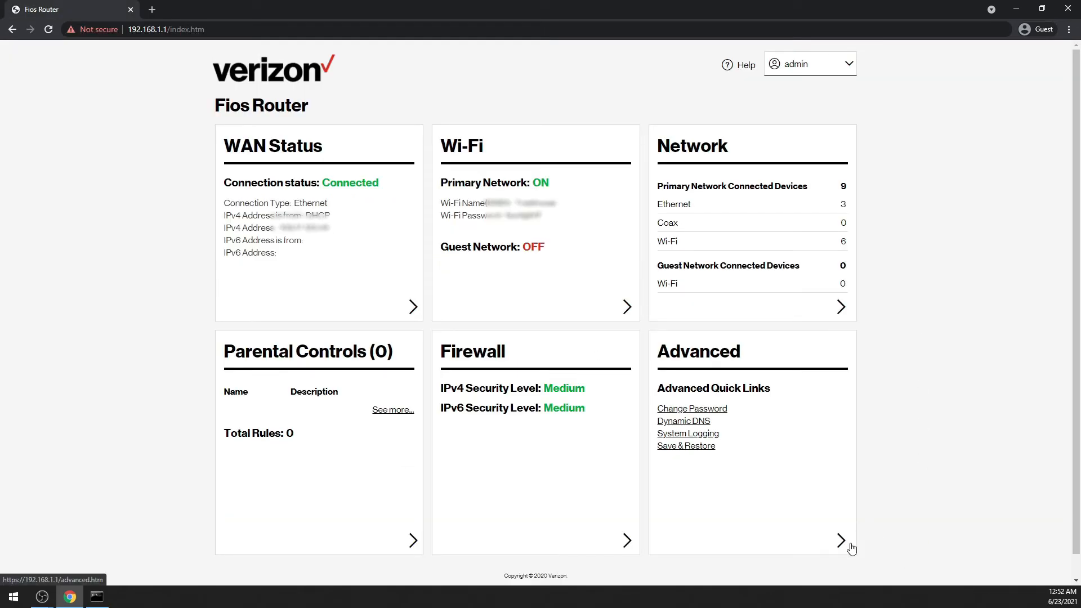
Open the DHCP connection list under the router's advanced IPv4 Address Distribution settings and look through the devices.
left_click(845, 550)
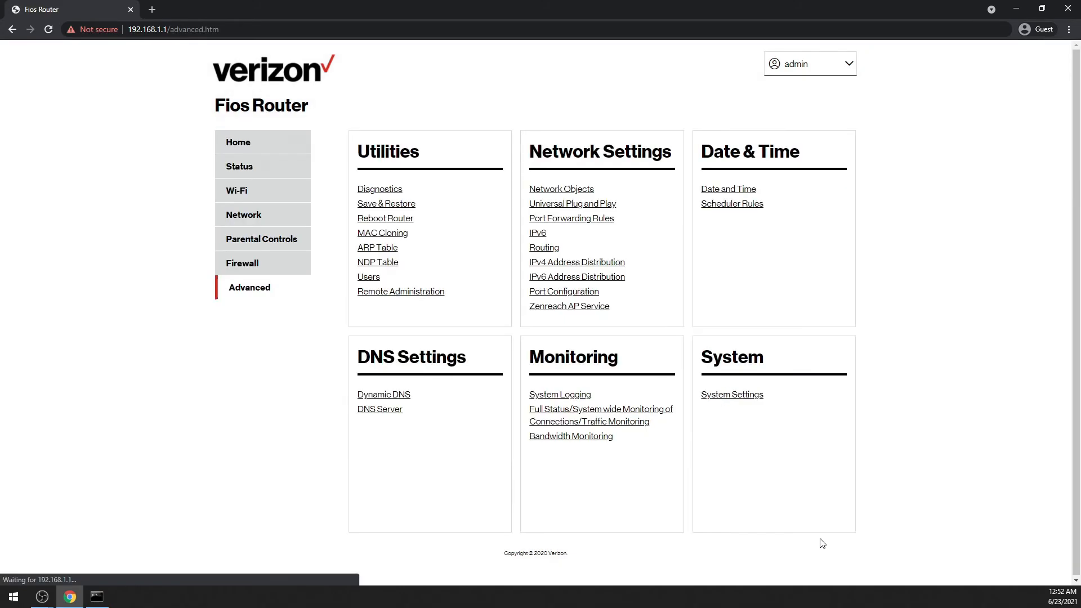
left_click(613, 263)
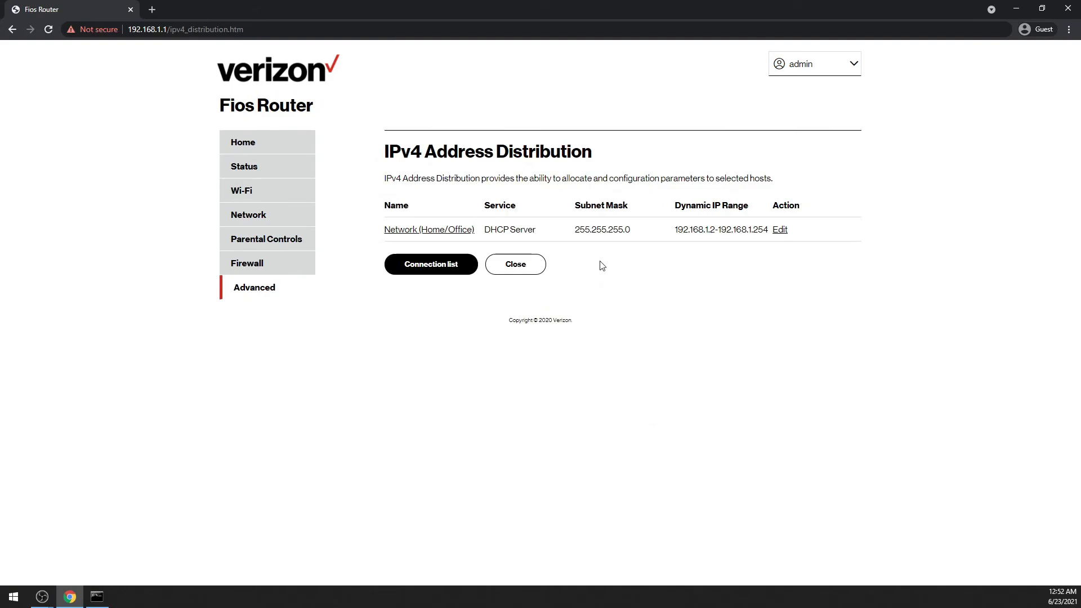
left_click(431, 265)
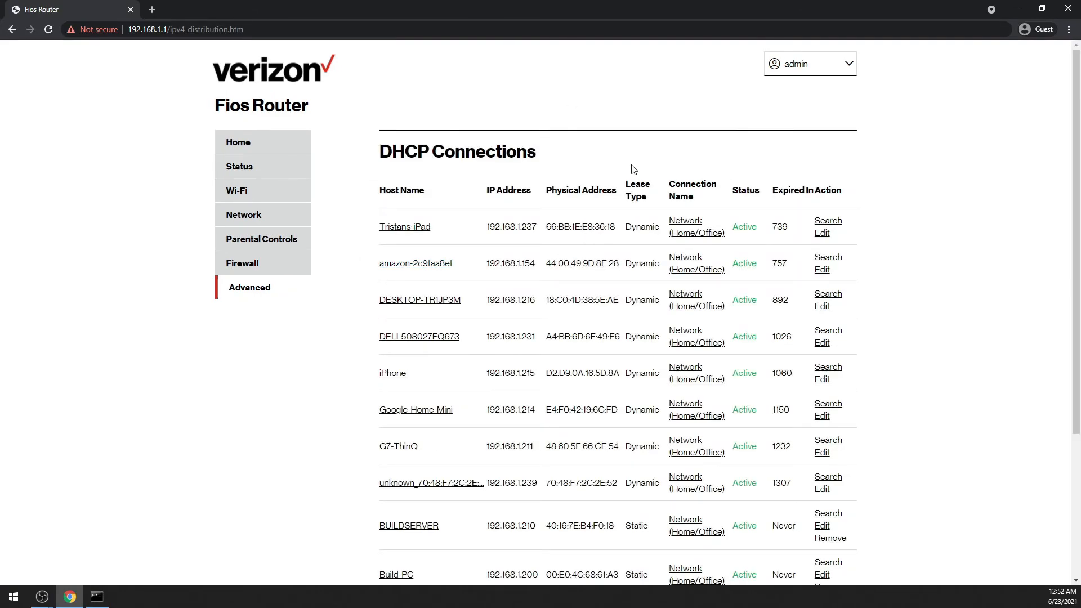
scroll(525, 222, "down", 2)
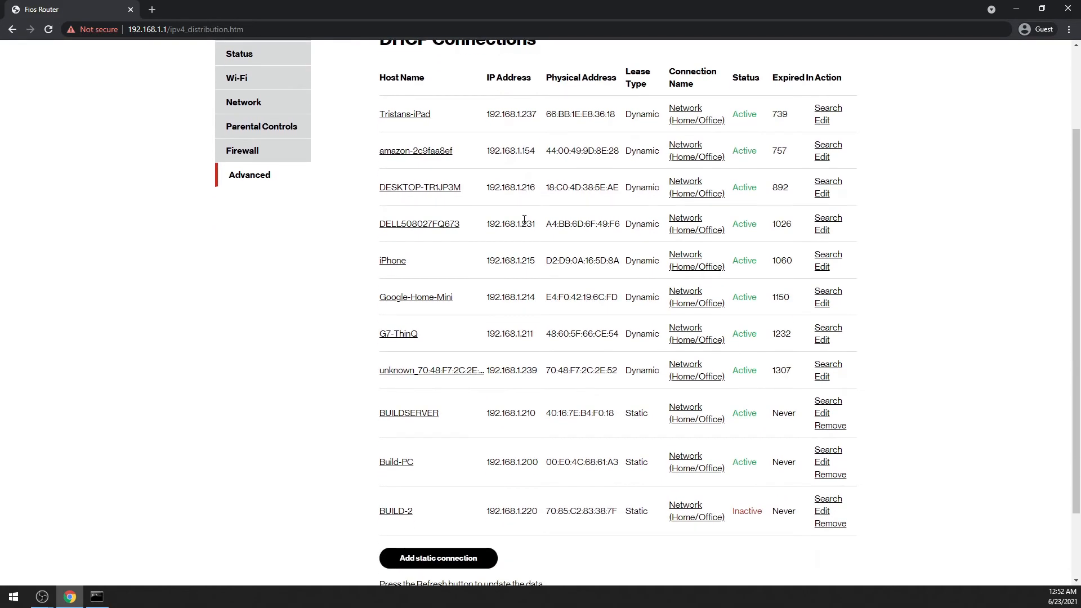
scroll(529, 289, "down", 1)
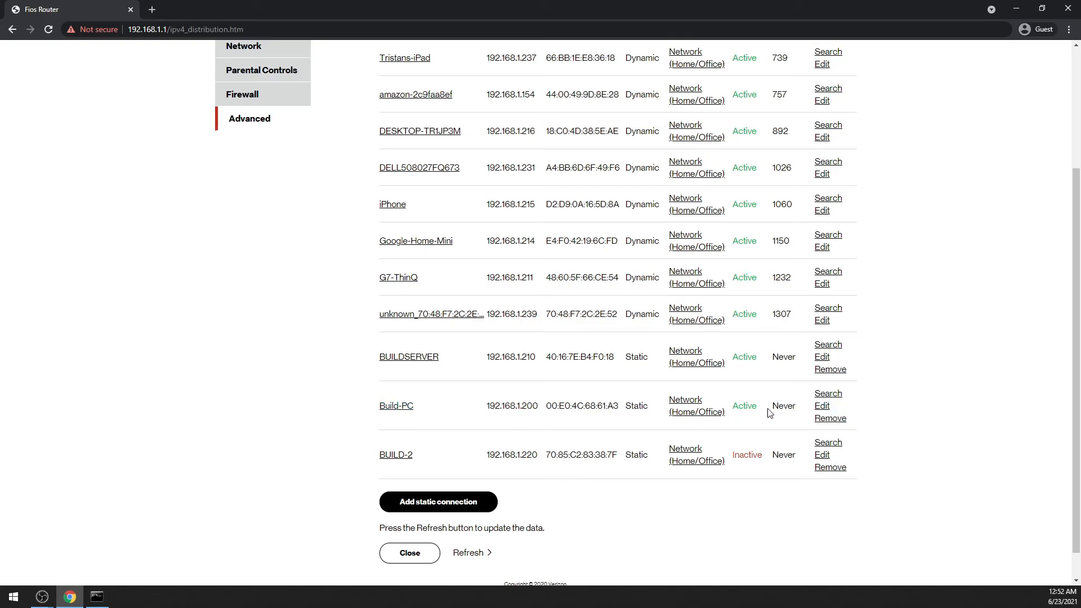
Open the DHCP connection settings of Build-PC and review each part of its IP address.
left_click(821, 406)
left_click_drag(547, 224, 509, 227)
mouse_move(581, 224)
left_mouse_down()
mouse_move(565, 225)
mouse_move(599, 224)
left_mouse_up()
left_click(662, 221)
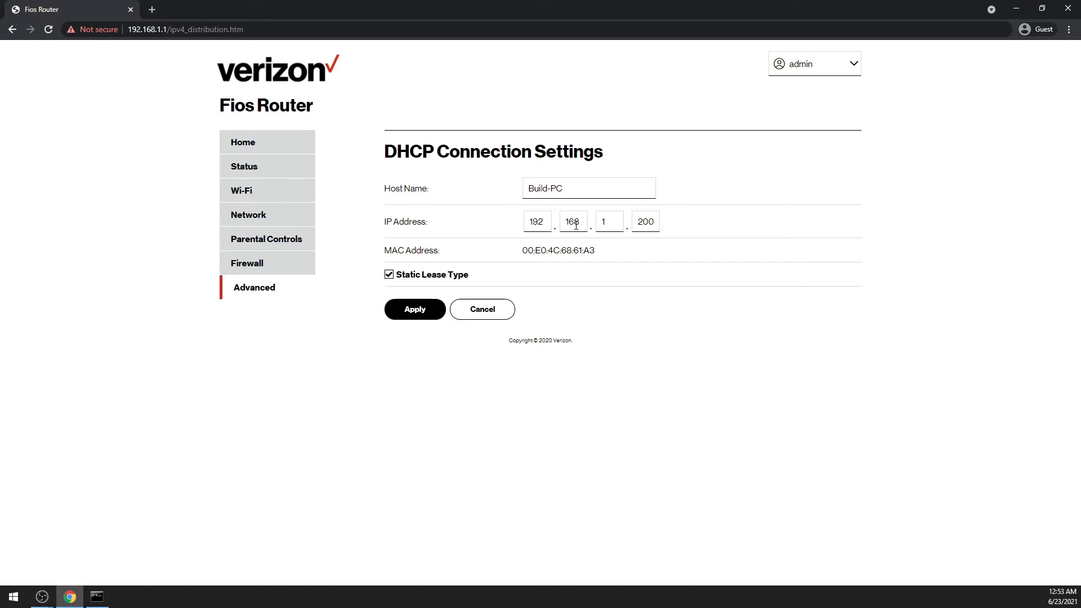
left_click(529, 222)
key("Tab")
key("Tab")
key("Tab")
left_click_drag(529, 222, 574, 225)
double_click(601, 225)
key("Tab")
Toggle Static Lease Type off and on again for Build-PC, review its host name and return to the DHCP connection list.
left_click(389, 275)
left_click(389, 275)
left_click_drag(625, 180, 513, 176)
key("Return")
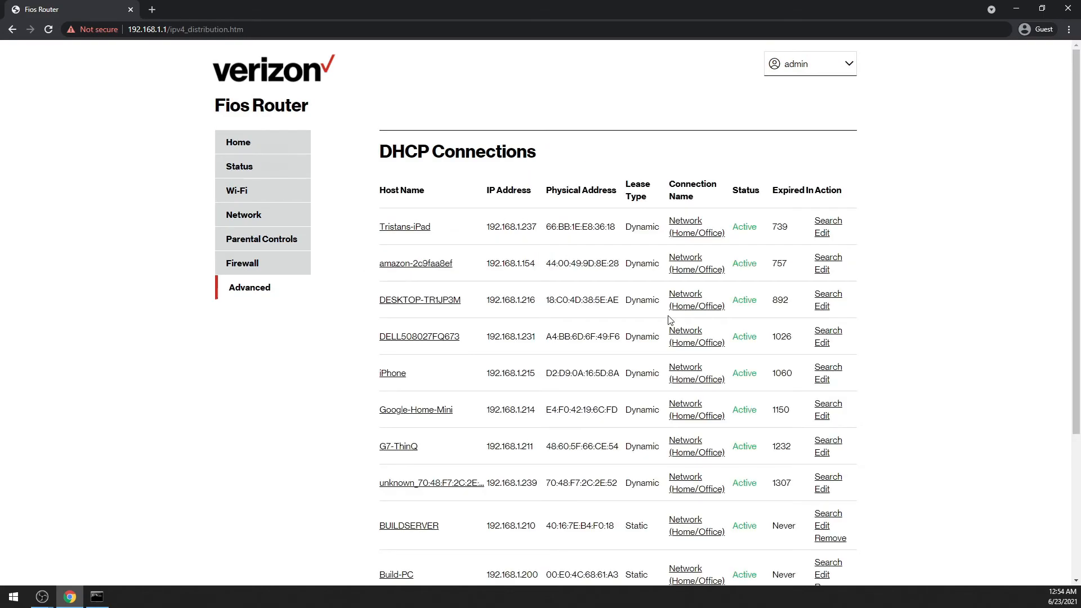
scroll(669, 321, "down", 3)
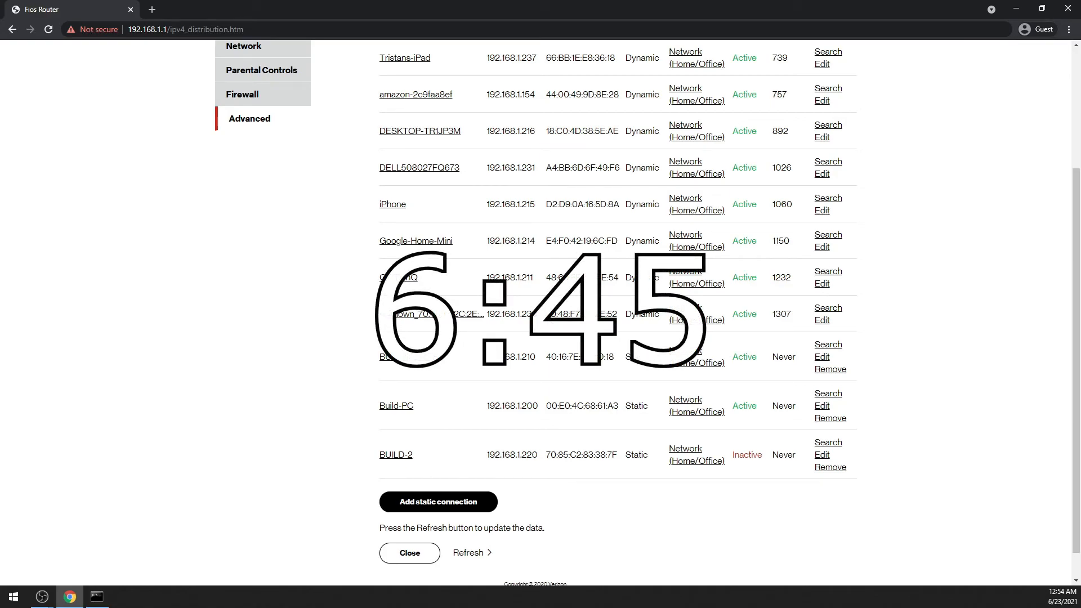
Search Windows for "network status" and open the Network status settings.
left_click(26, 595)
type("net")
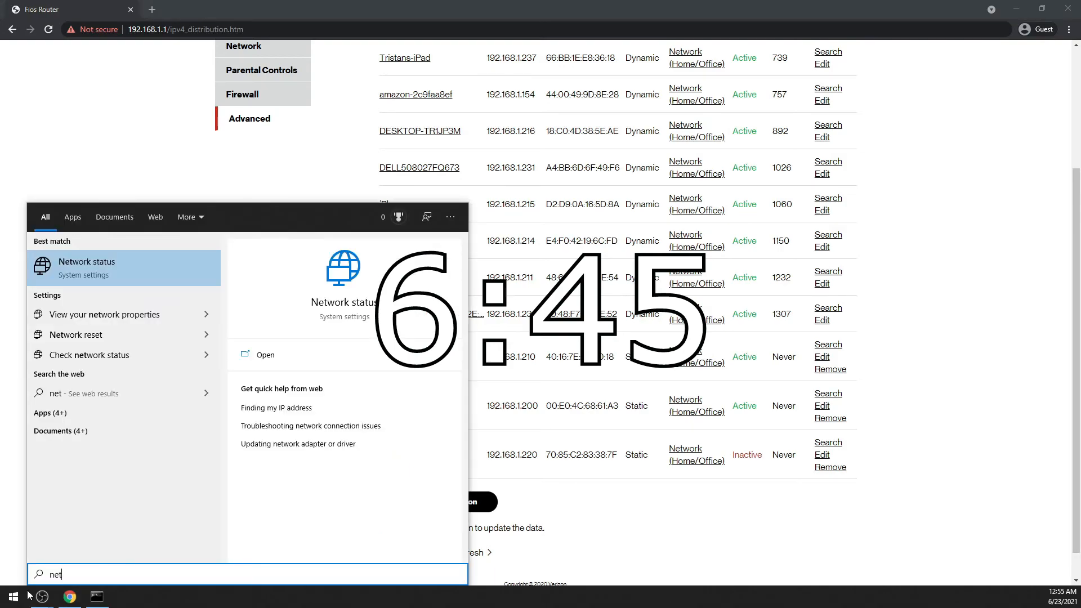
type("work status")
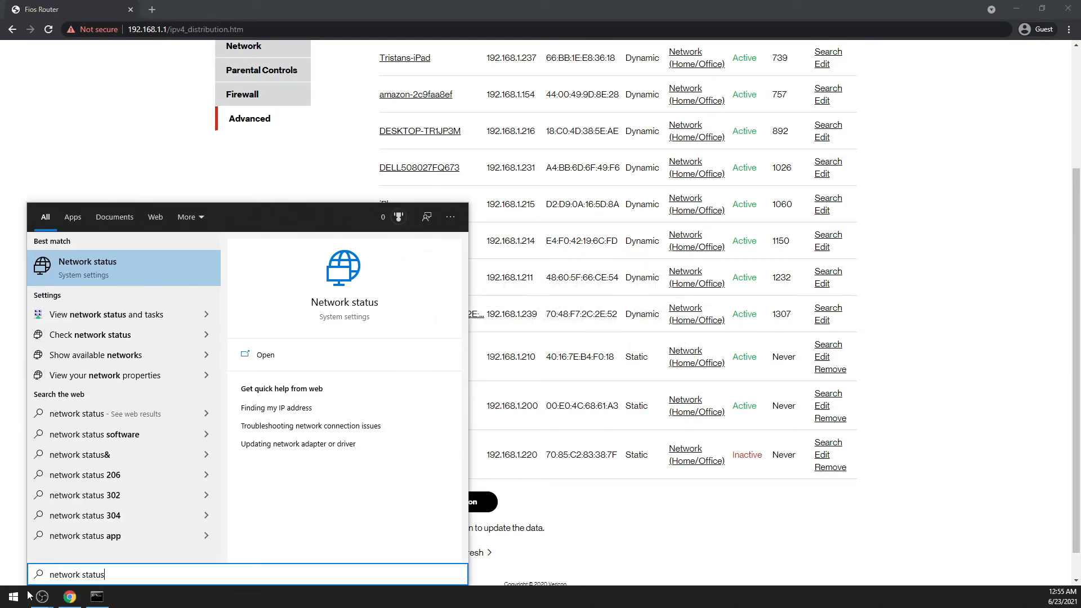
key("Return")
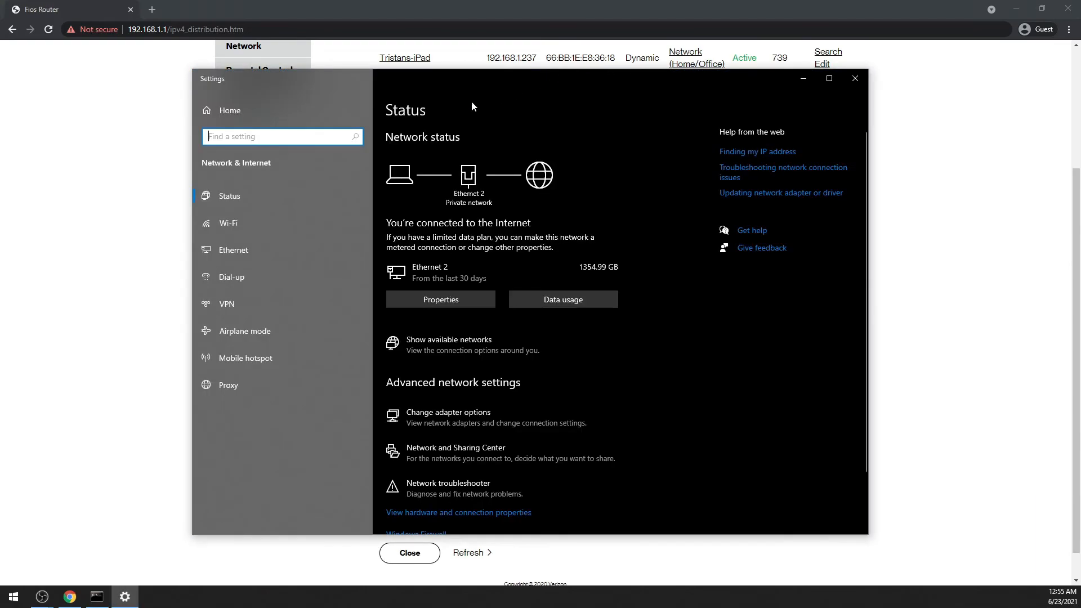
Open the adapter options from the Ethernet settings and look over the listed network connections.
left_click(250, 224)
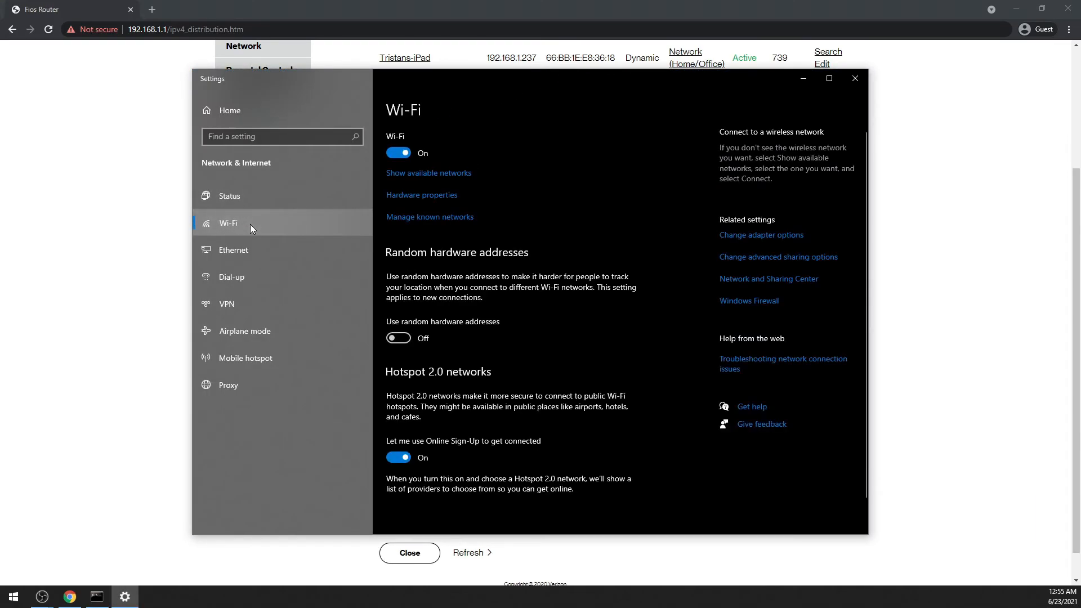
left_click(252, 251)
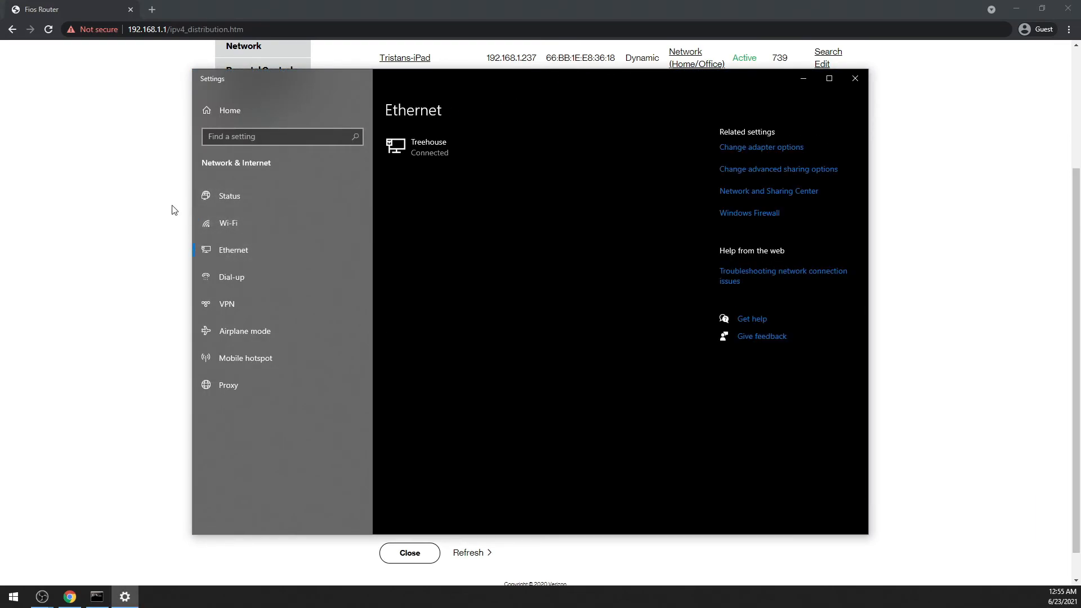
left_click(772, 149)
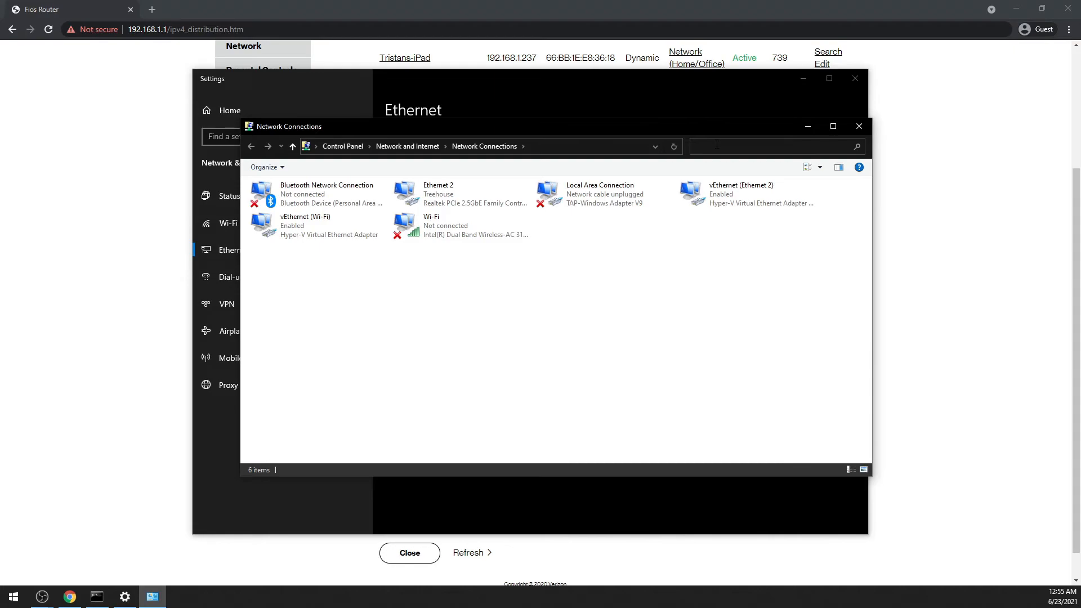
left_click_drag(800, 252, 250, 180)
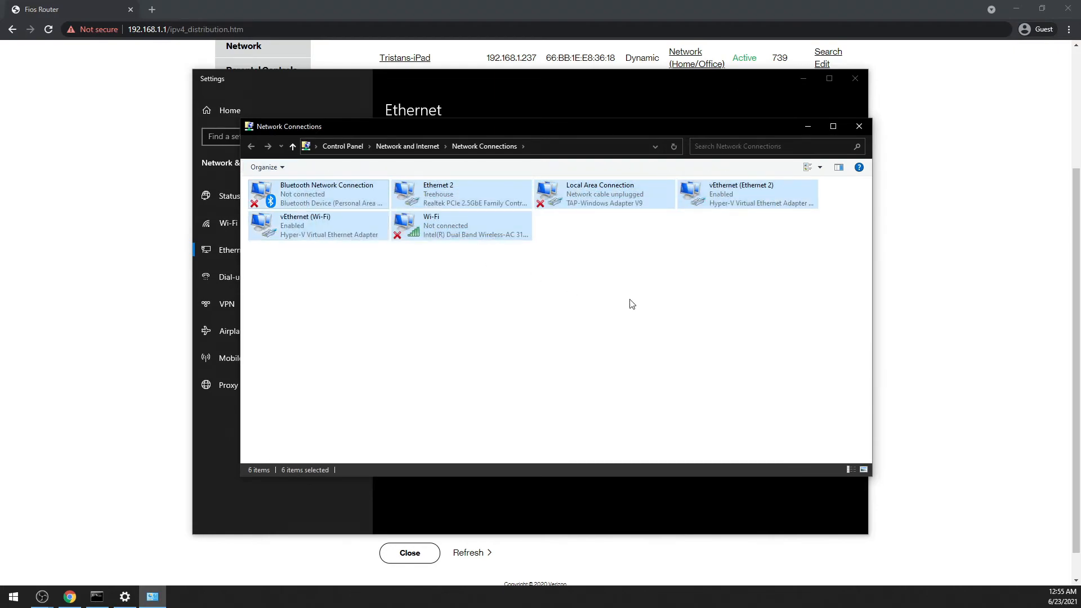
left_click(632, 304)
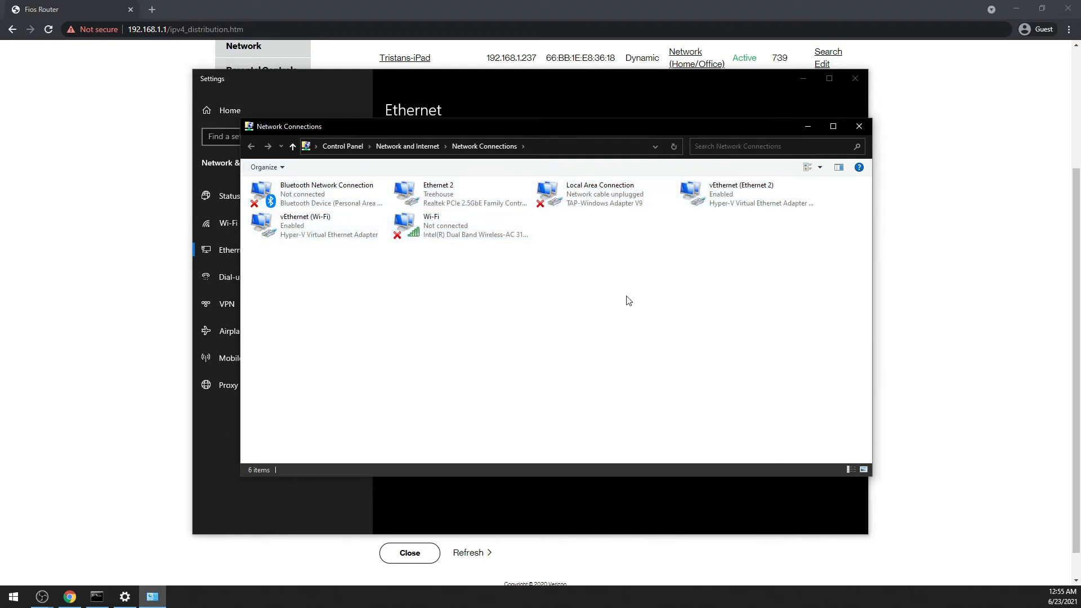
Open the Internet Protocol Version 4 (TCP/IPv4) properties of the Ethernet 2 adapter.
left_click(480, 203)
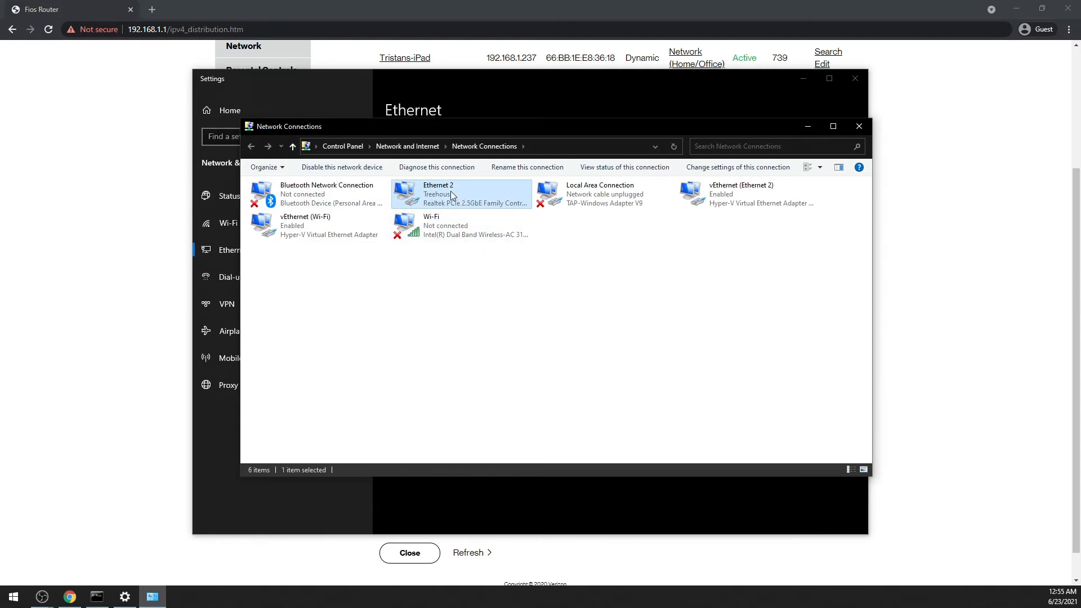
right_click(480, 196)
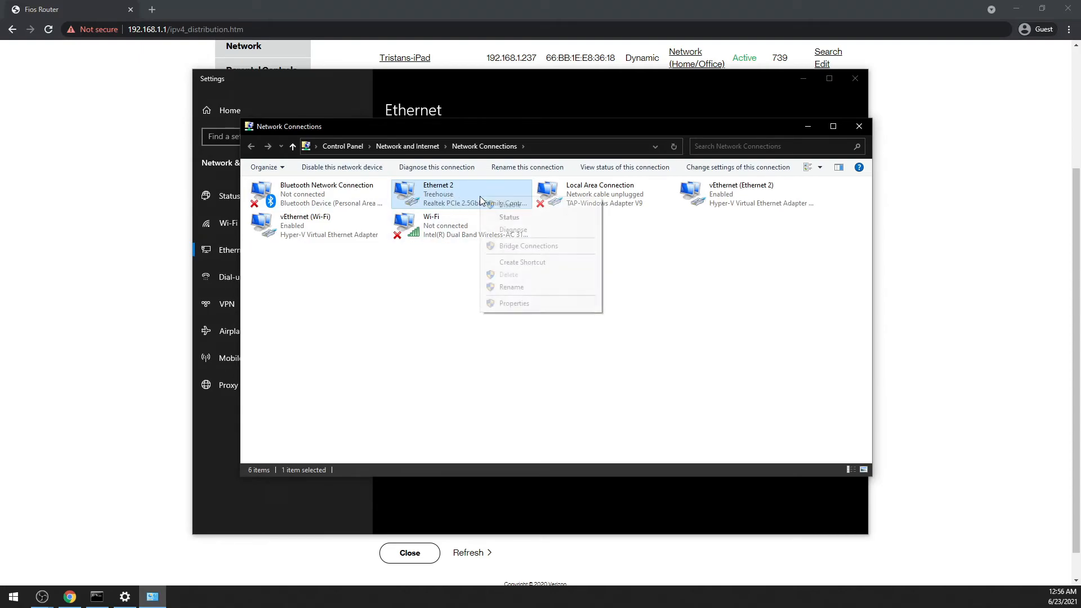
left_click(541, 303)
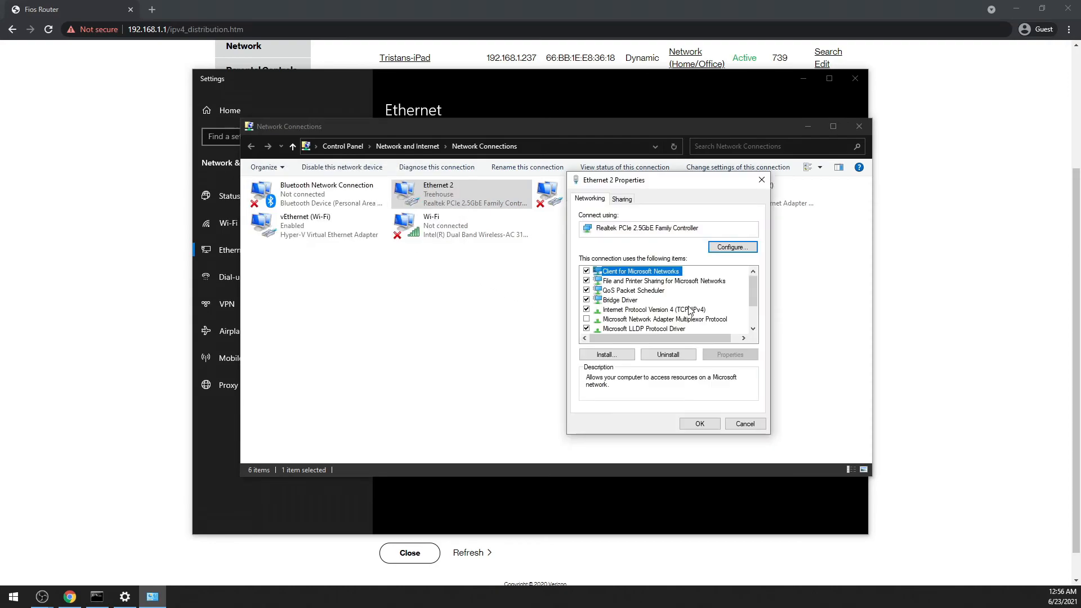
scroll(698, 308, "down", 2)
left_click_drag(754, 309, 754, 303)
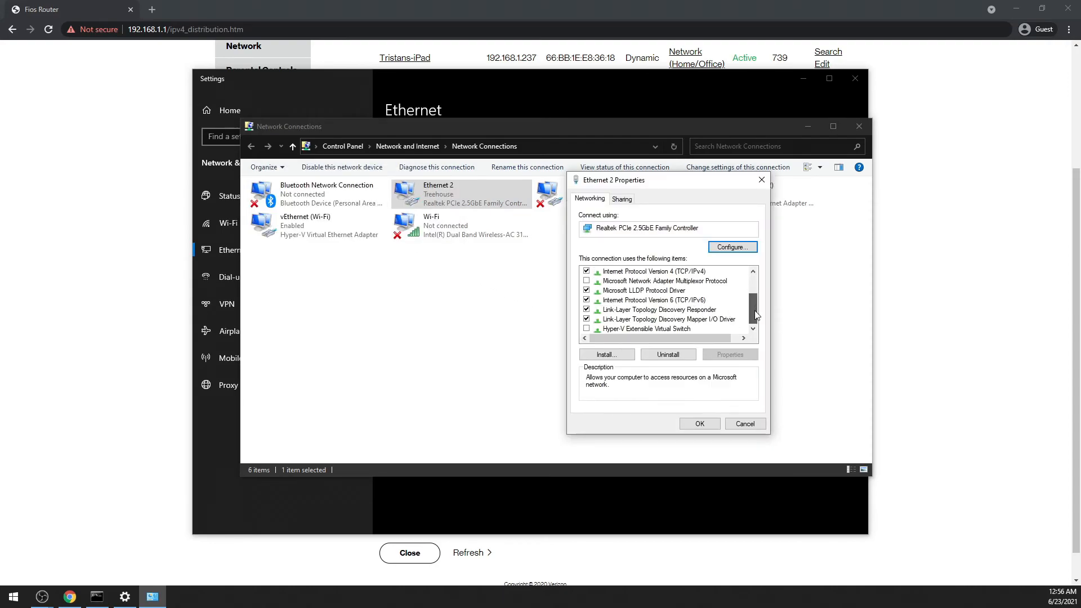
left_click(678, 281)
double_click(679, 281)
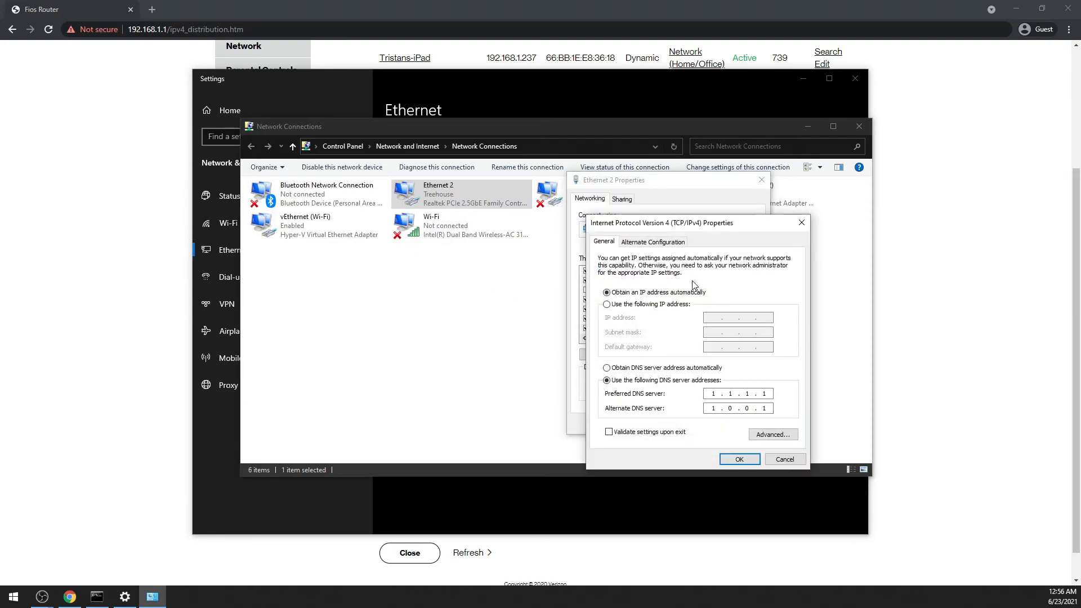
Choose to use a specified IP address for IPv4 and look up the subnet mask and default gateway in the Command Prompt output.
left_click(668, 305)
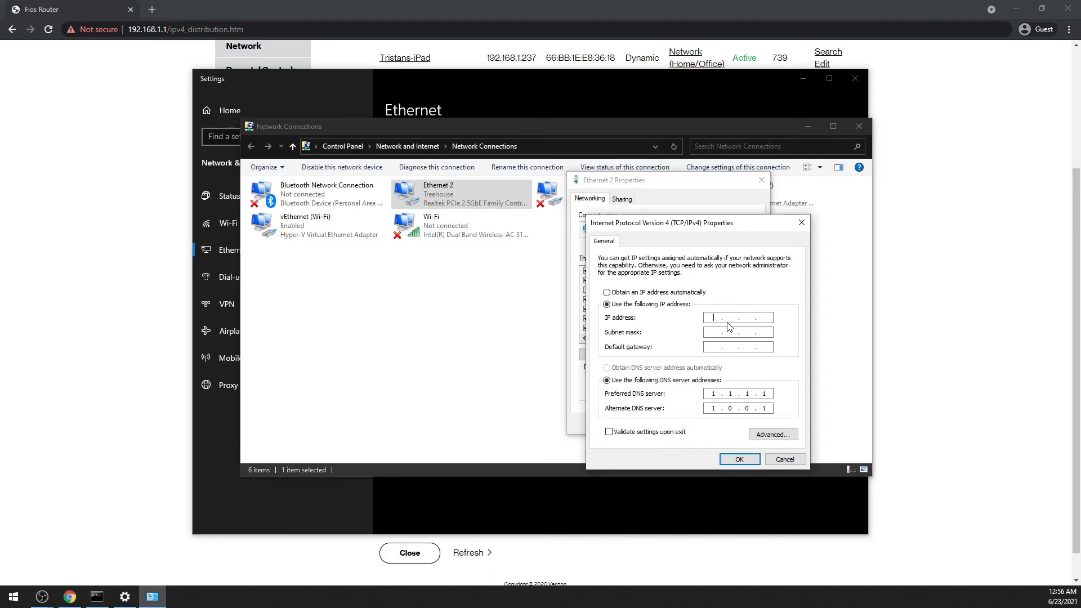
left_click(716, 346)
left_click(97, 597)
left_click_drag(490, 254, 318, 188)
left_click_drag(328, 309, 271, 311)
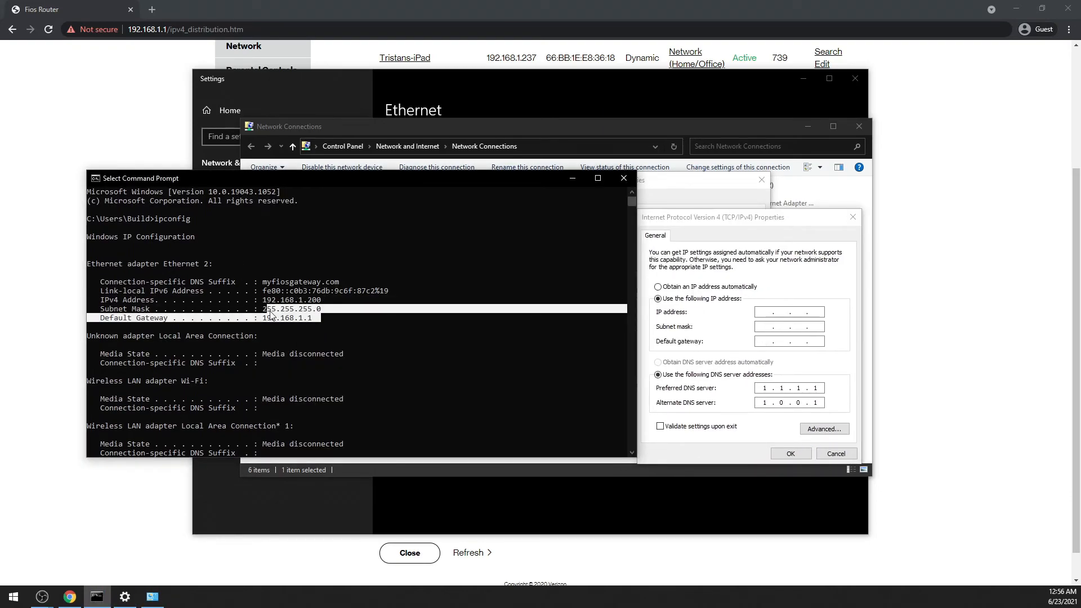
Go through the empty IP address fields, switch to obtaining an IP address automatically and back to using a specified address.
left_click(721, 322)
left_click(778, 326)
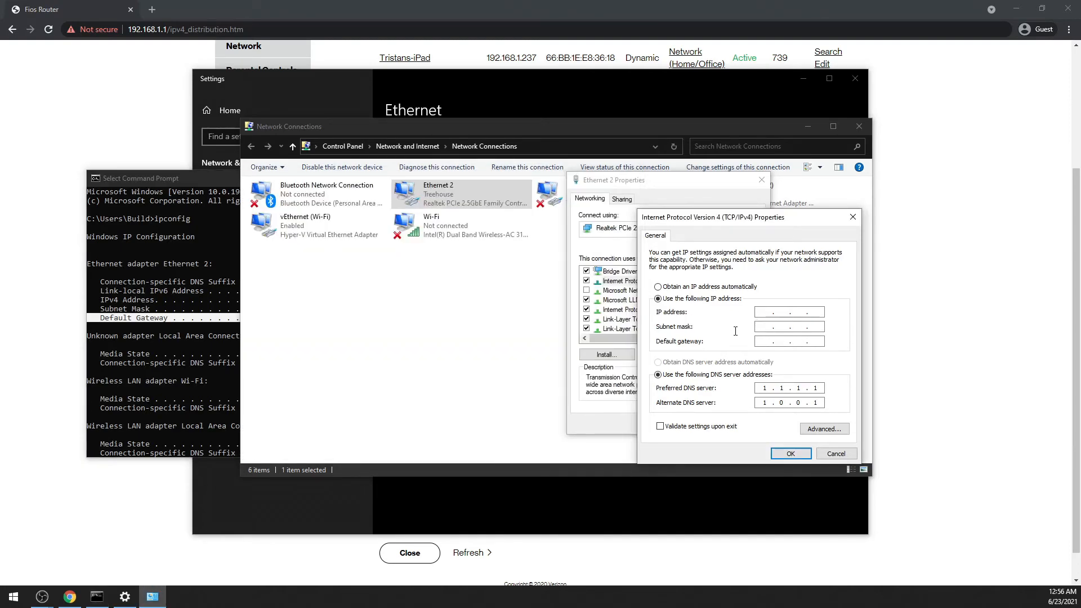
left_click(794, 314)
left_click(816, 313)
left_click(763, 315)
left_click(738, 285)
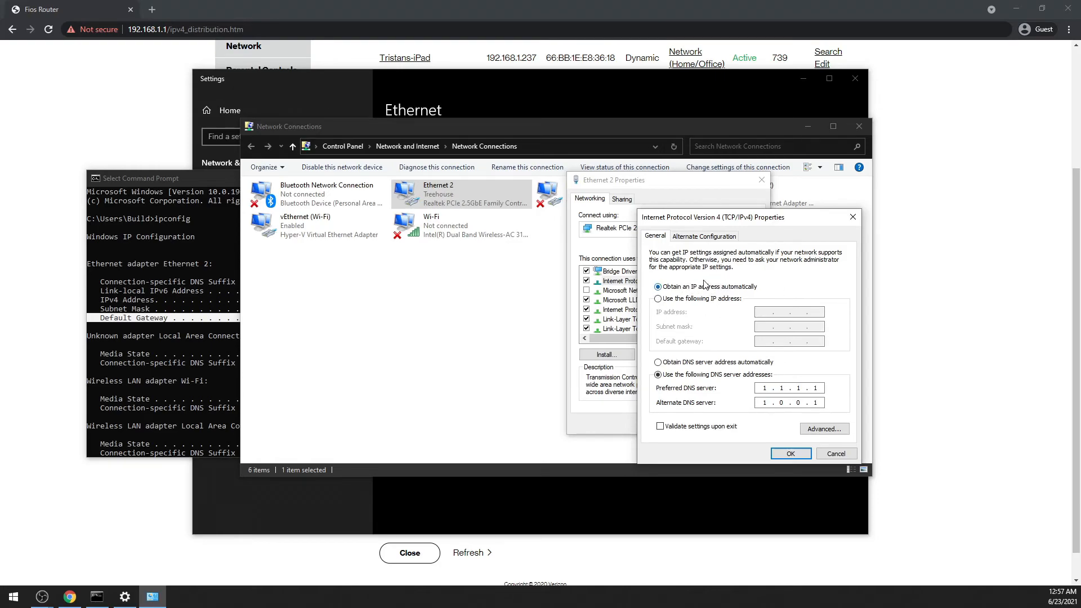
left_click(700, 298)
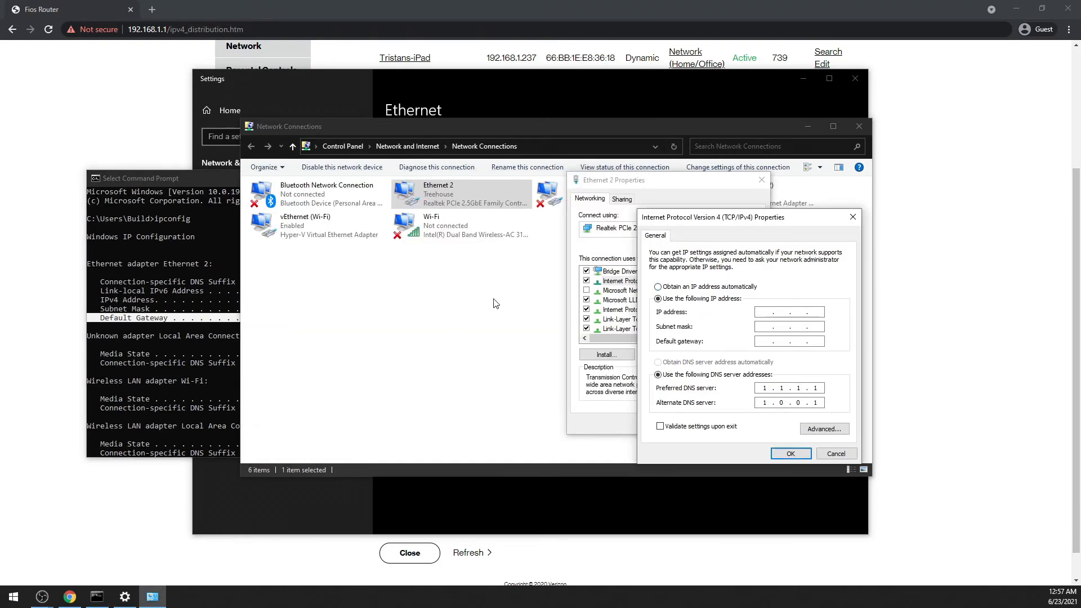
Check the IPv4 address, subnet mask and default gateway in the ipconfig output, and close it and the adapter's property dialogs without saving.
left_click_drag(201, 179, 156, 169)
left_click_drag(216, 287, 276, 298)
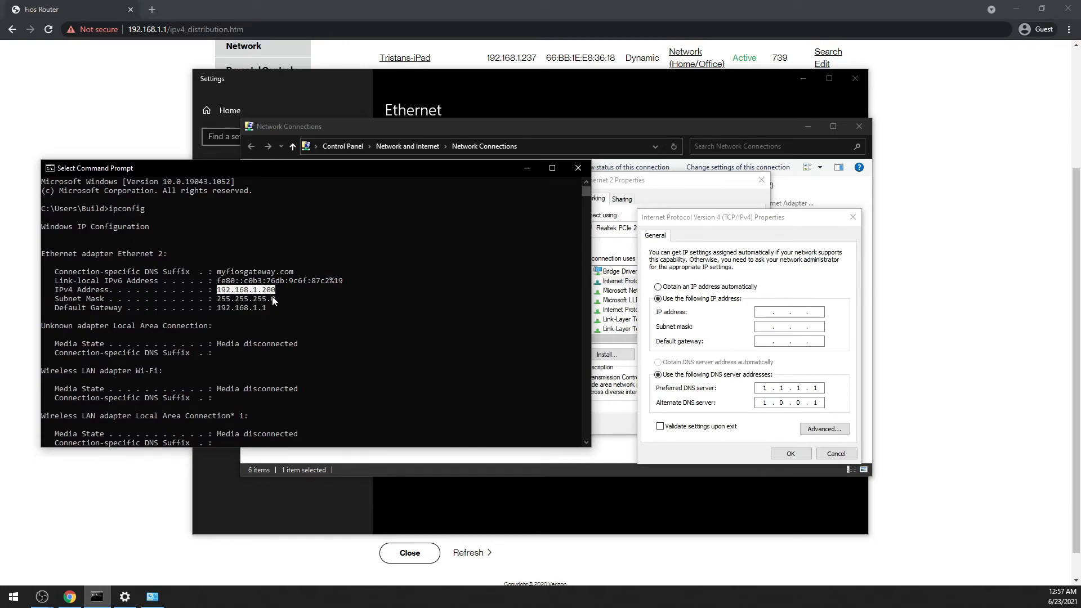
left_click_drag(272, 296, 299, 304)
left_click_drag(212, 308, 271, 308)
left_click(571, 170)
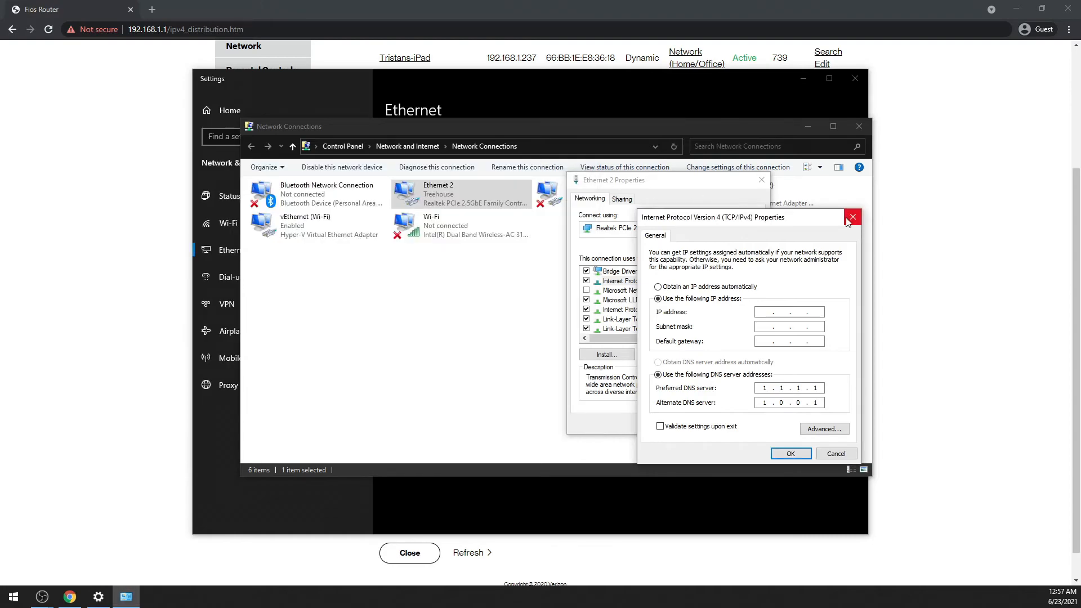
left_click(852, 217)
left_click(761, 180)
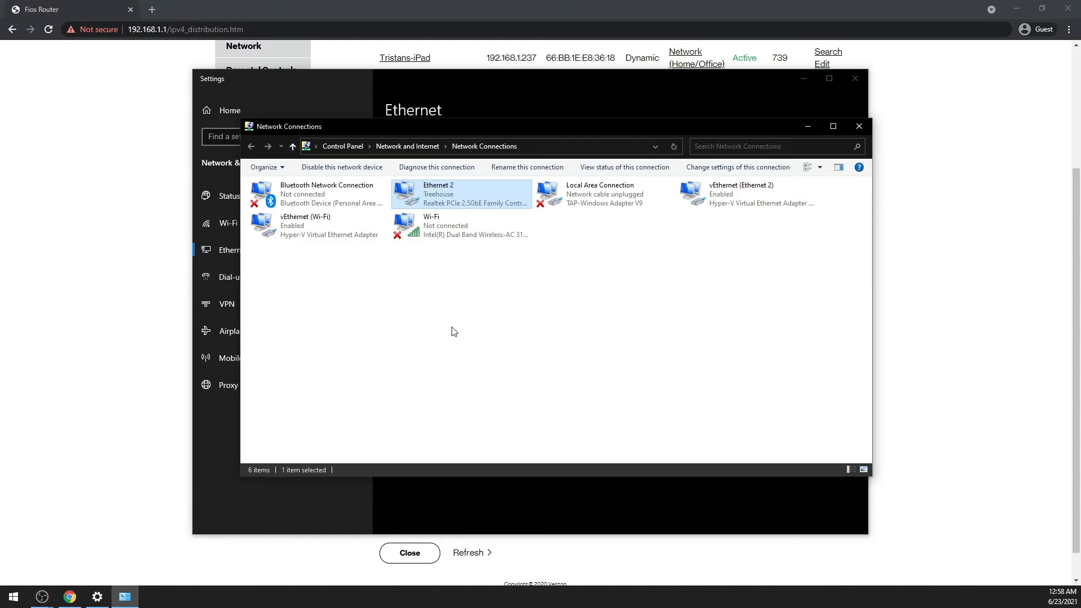
Open a new Command Prompt and run ipconfig.
left_click(14, 596)
type("cmd")
key("Return")
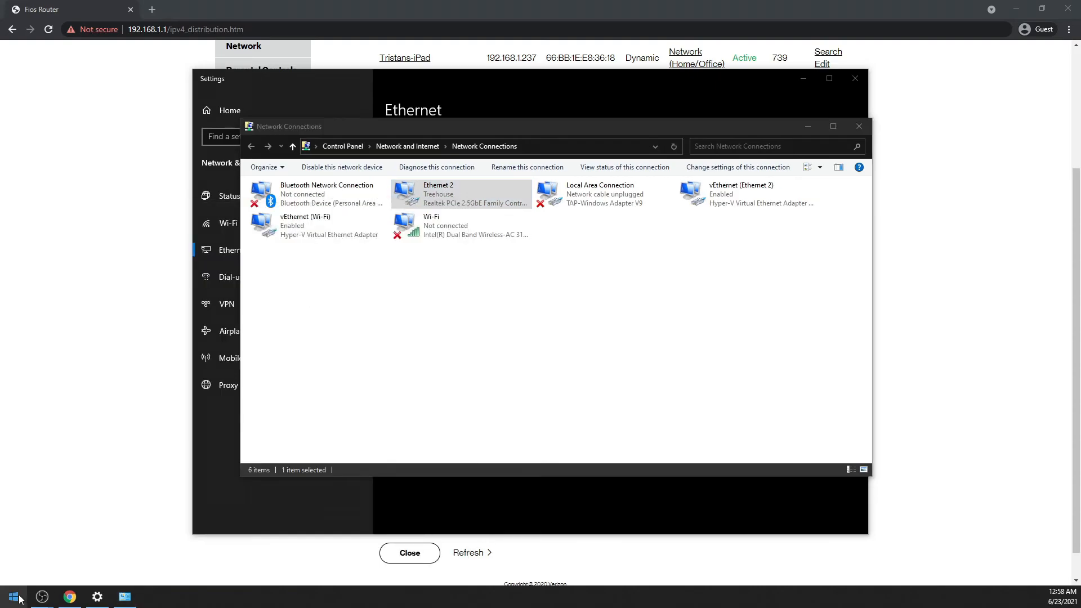
left_click_drag(510, 290, 531, 187)
type("ipconfig")
key("Return")
Look through the IP configuration of all adapters and enter ipconfig /release at the prompt.
scroll(515, 301, "up", 7)
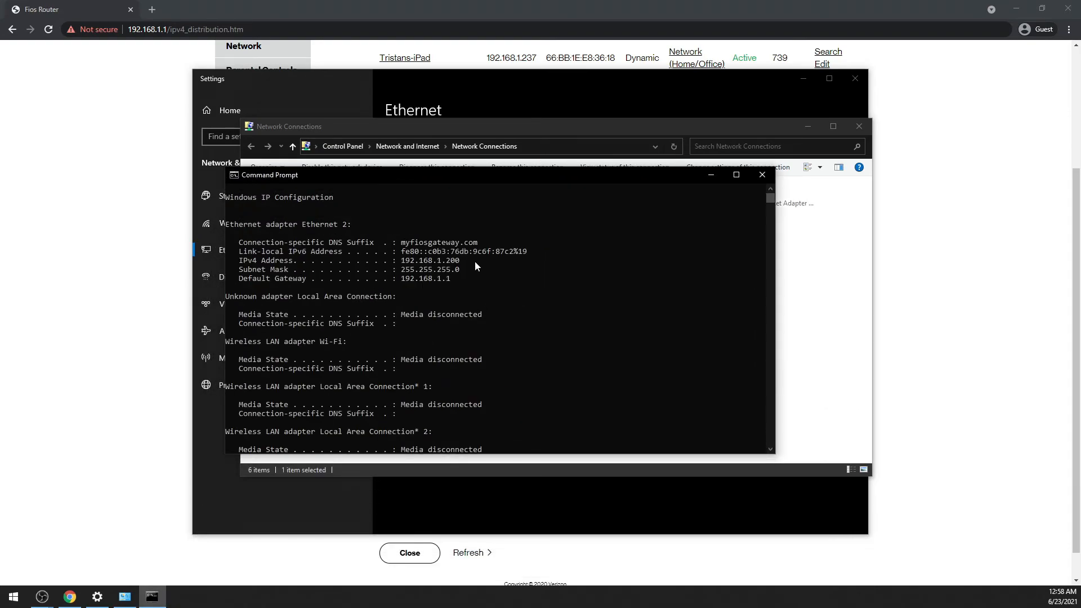
scroll(525, 312, "down", 7)
scroll(522, 318, "up", 6)
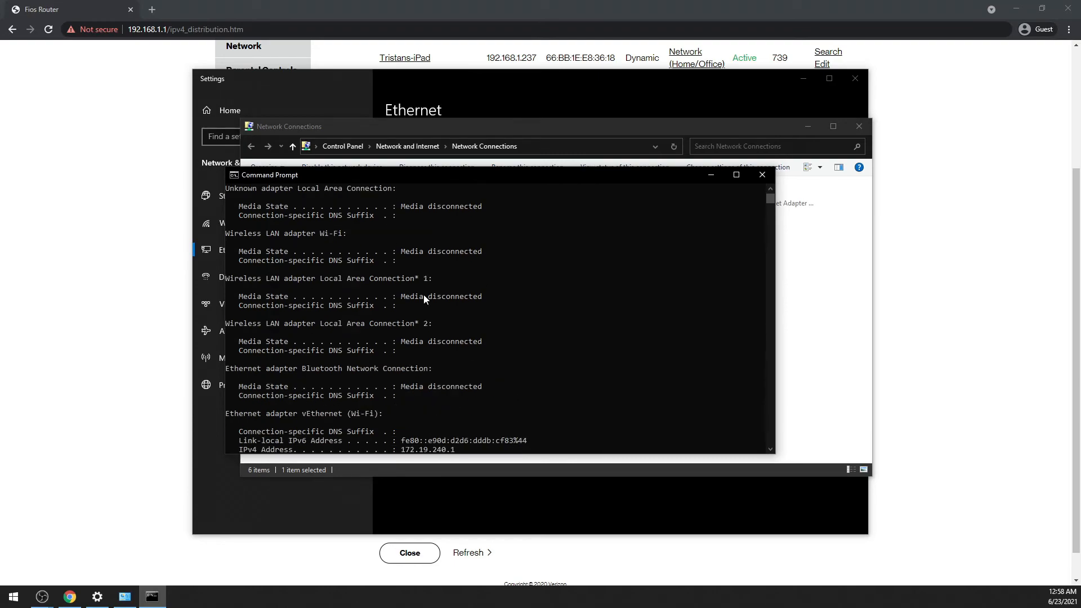
scroll(428, 321, "down", 9)
scroll(506, 409, "down", 5)
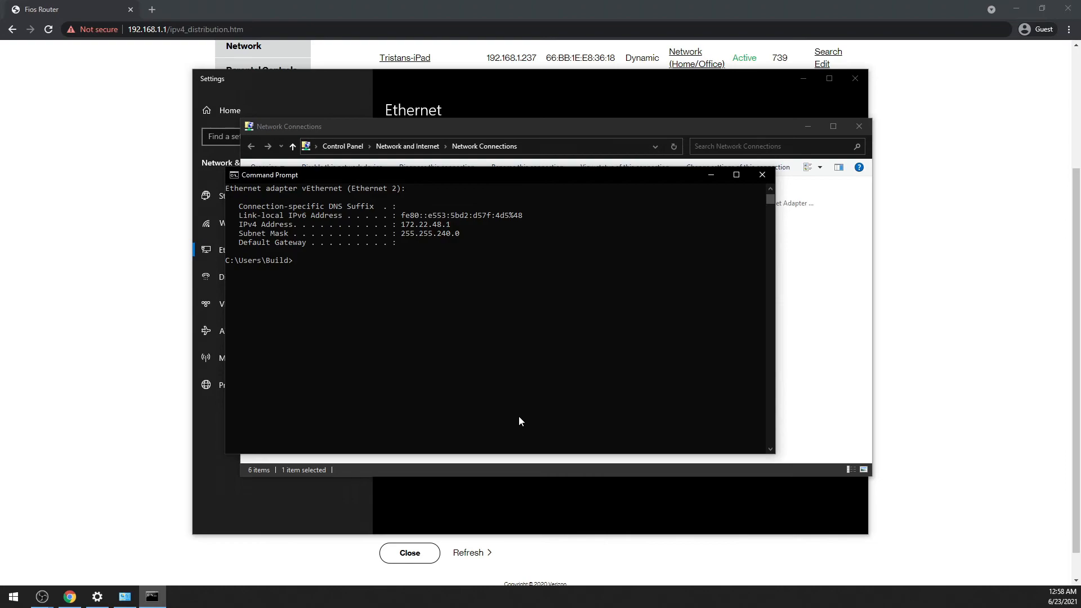
scroll(467, 314, "up", 2)
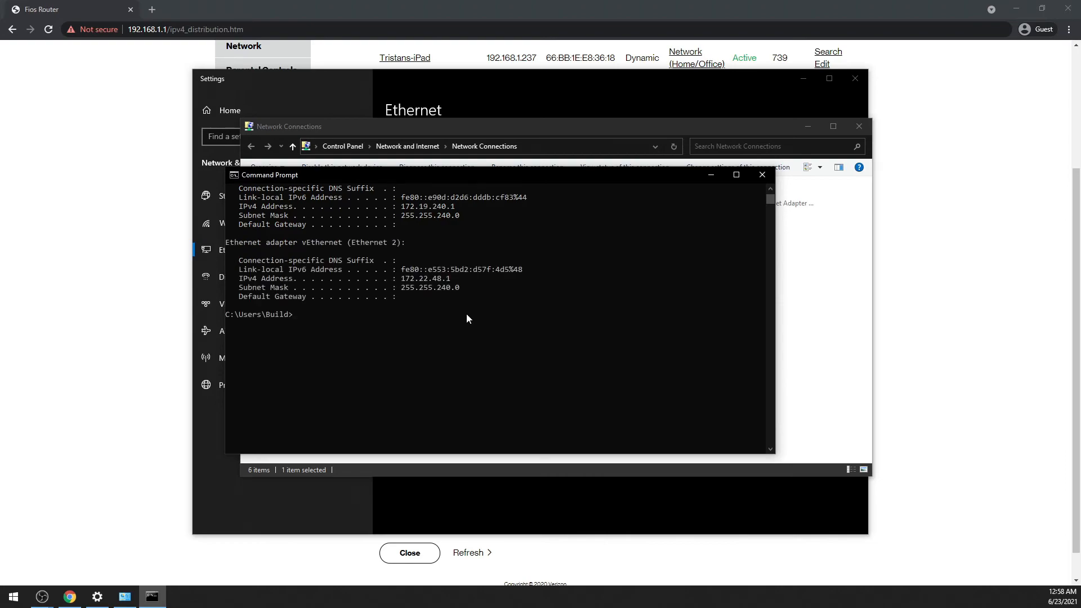
type("ipconfig /release")
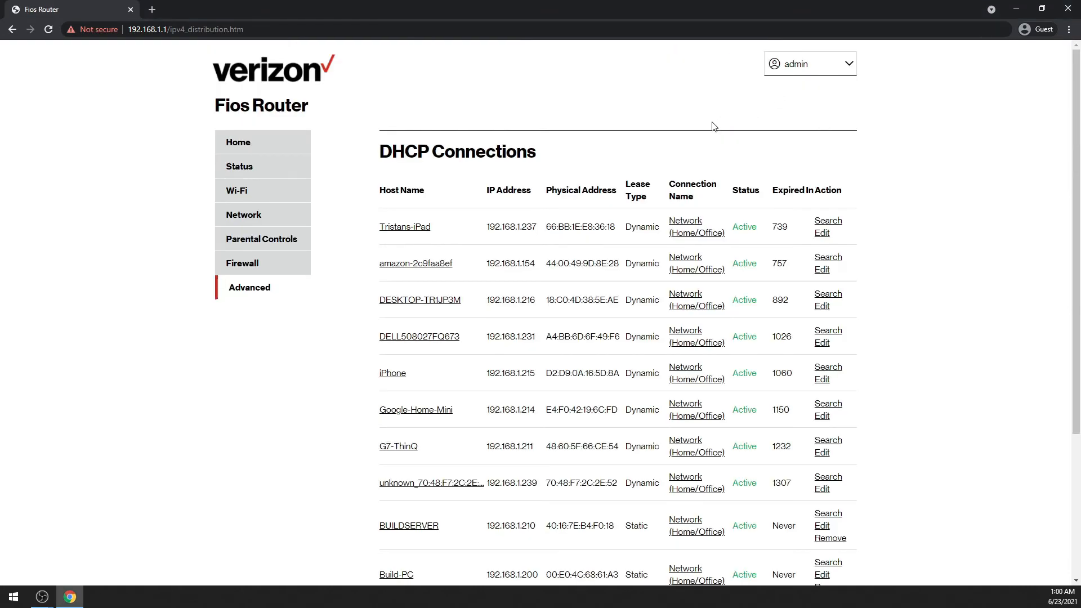
Go to the Fios router's home page and search the web for "port forwarding" in a new tab.
left_click(280, 148)
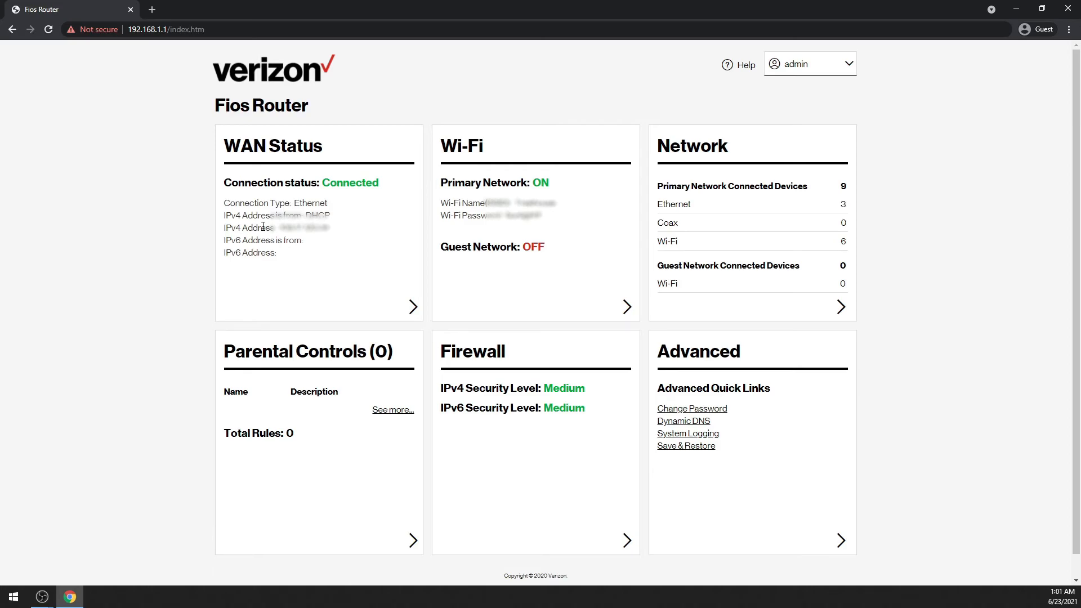
key("ctrl+t")
type("port forwarding")
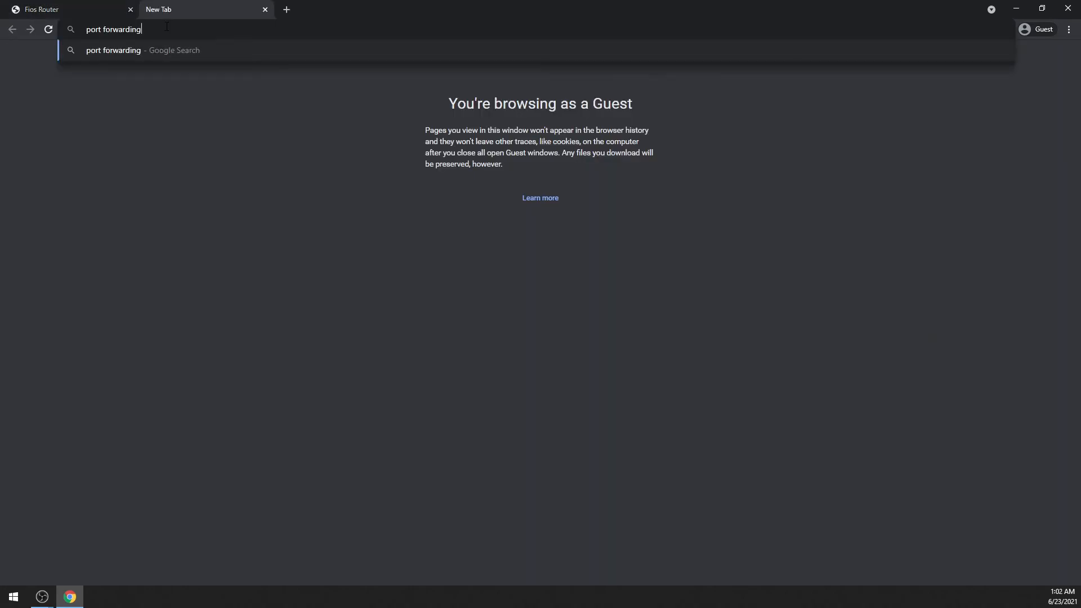
key("Return")
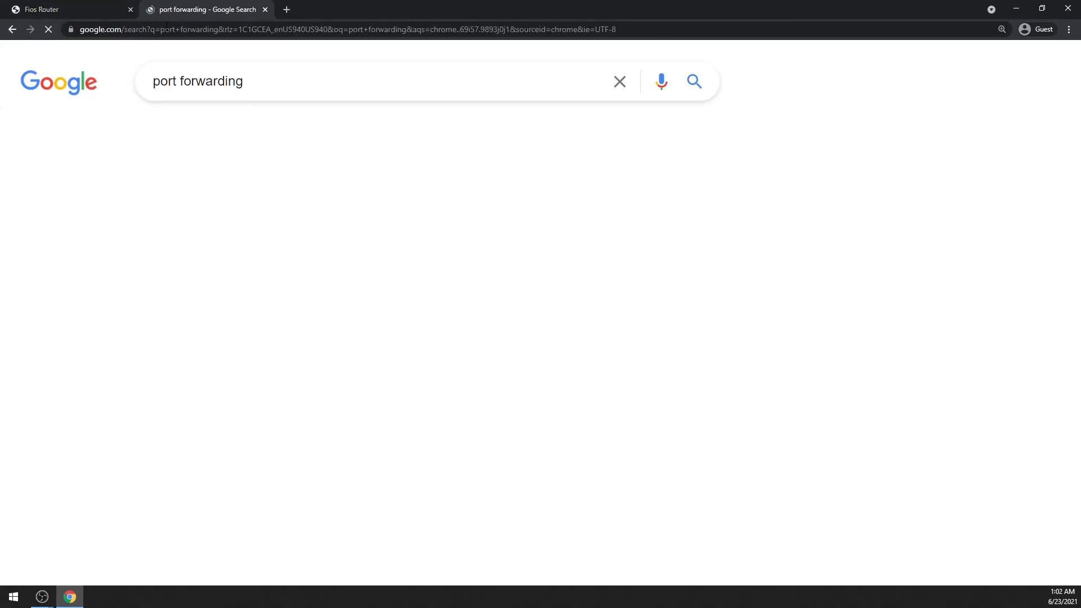
Refine the web search to "port forwarding linksys e2500".
left_click(299, 85)
type("linksys")
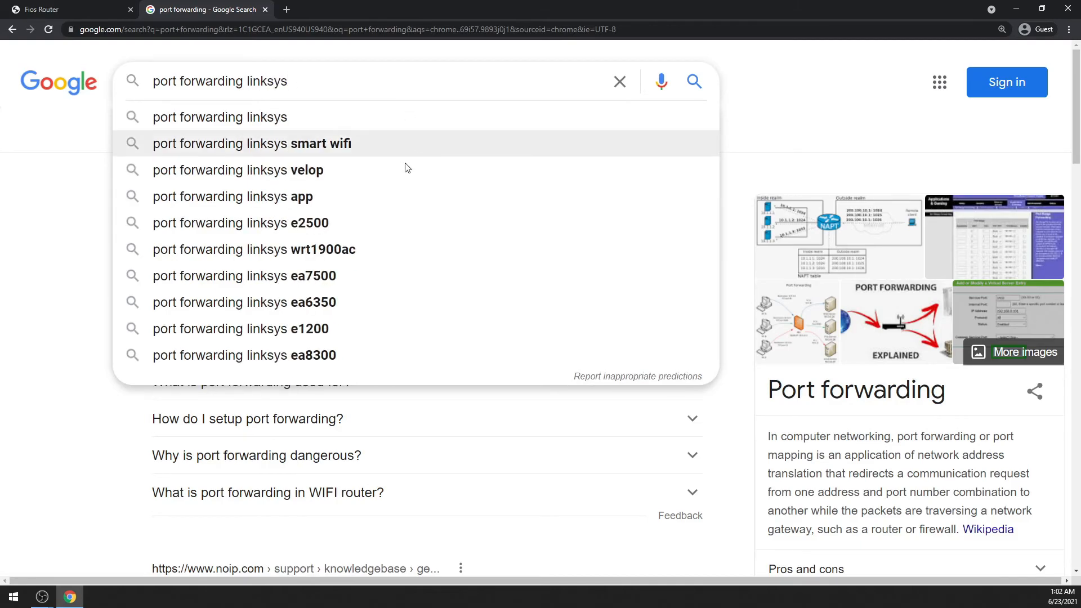
left_click(366, 224)
left_click_drag(372, 79, 274, 76)
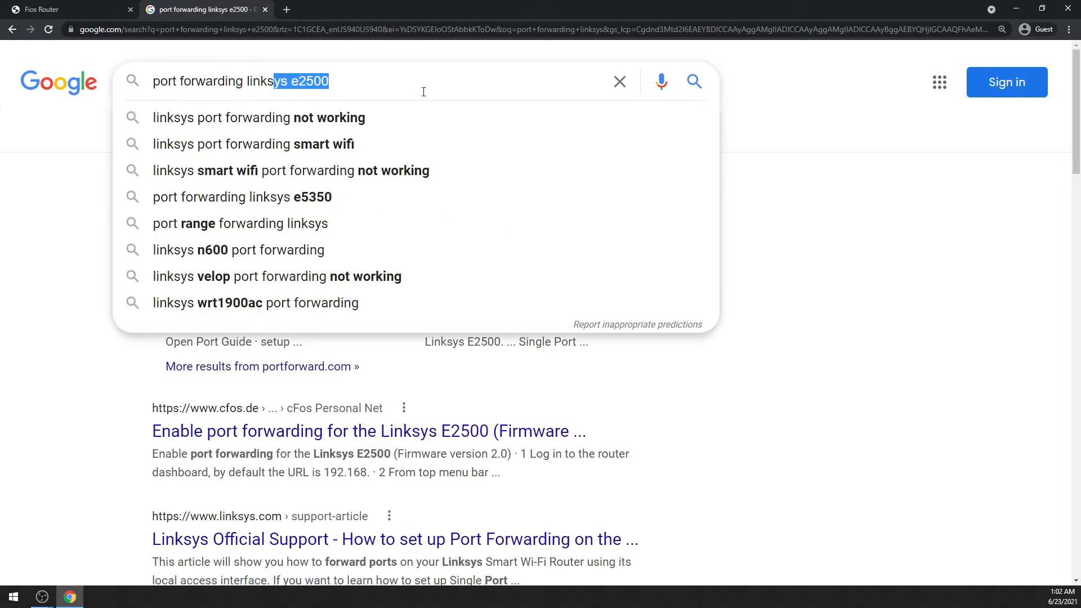
left_click(422, 90)
left_click(767, 307)
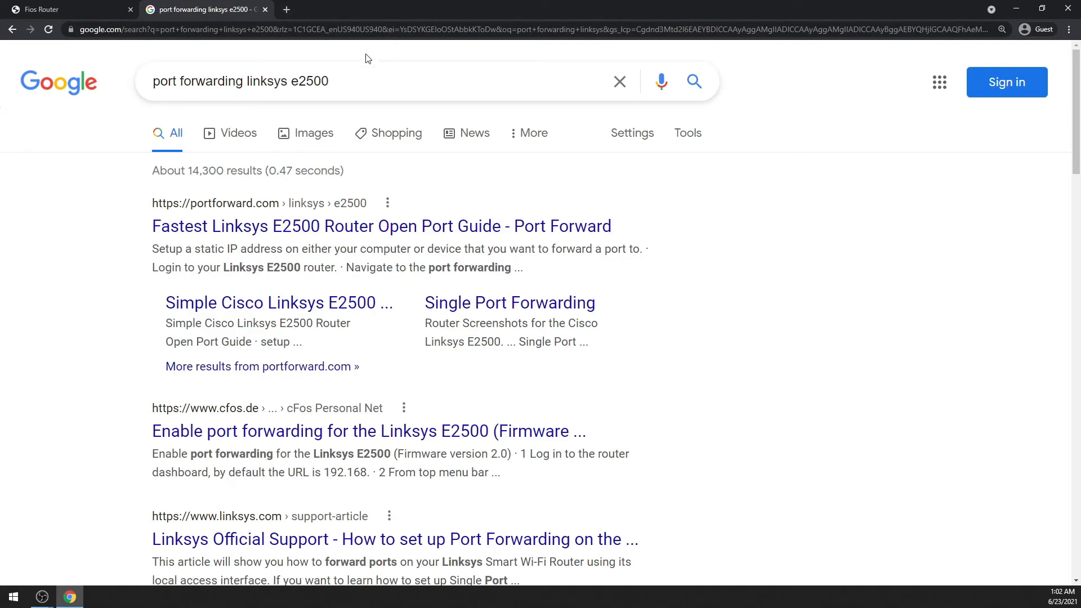
Open the cfos.de guide on enabling port forwarding for the Linksys E2500 and skim its instructions.
scroll(496, 332, "down", 2)
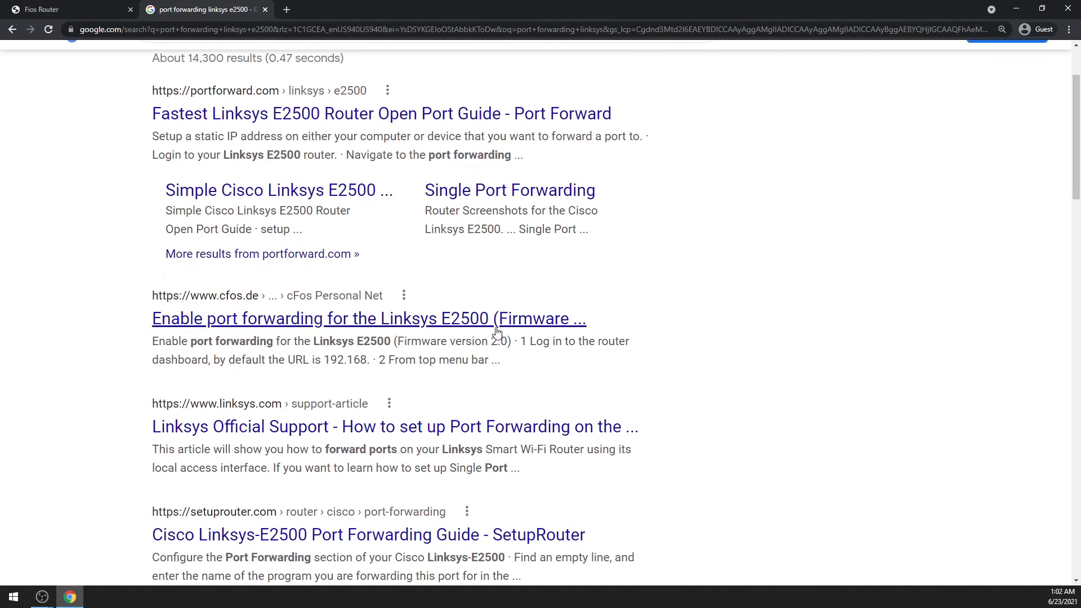
left_click(460, 325)
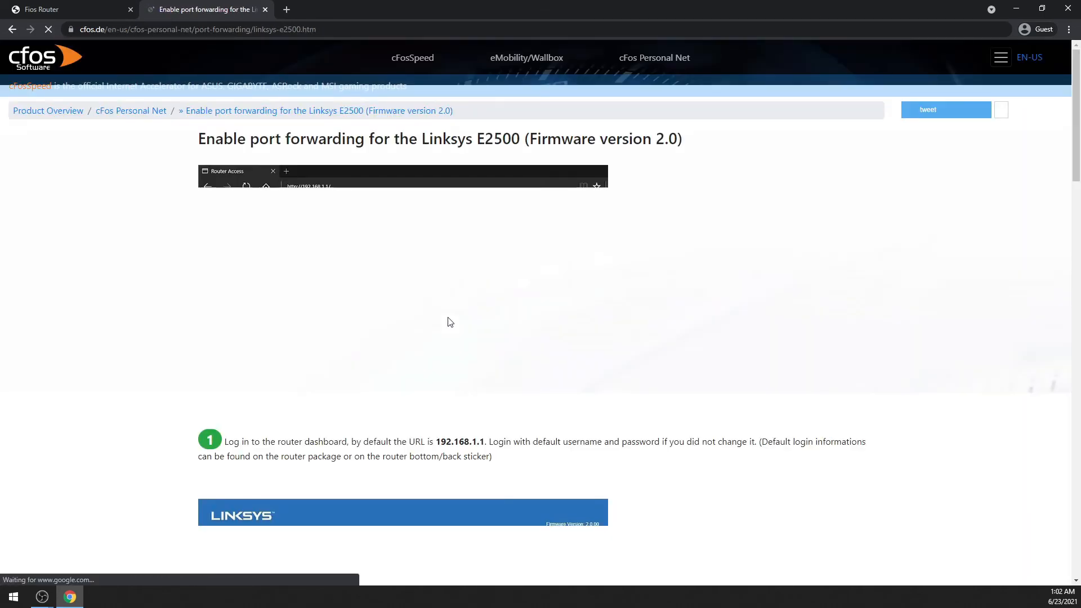
scroll(453, 318, "down", 12)
scroll(427, 318, "down", 7)
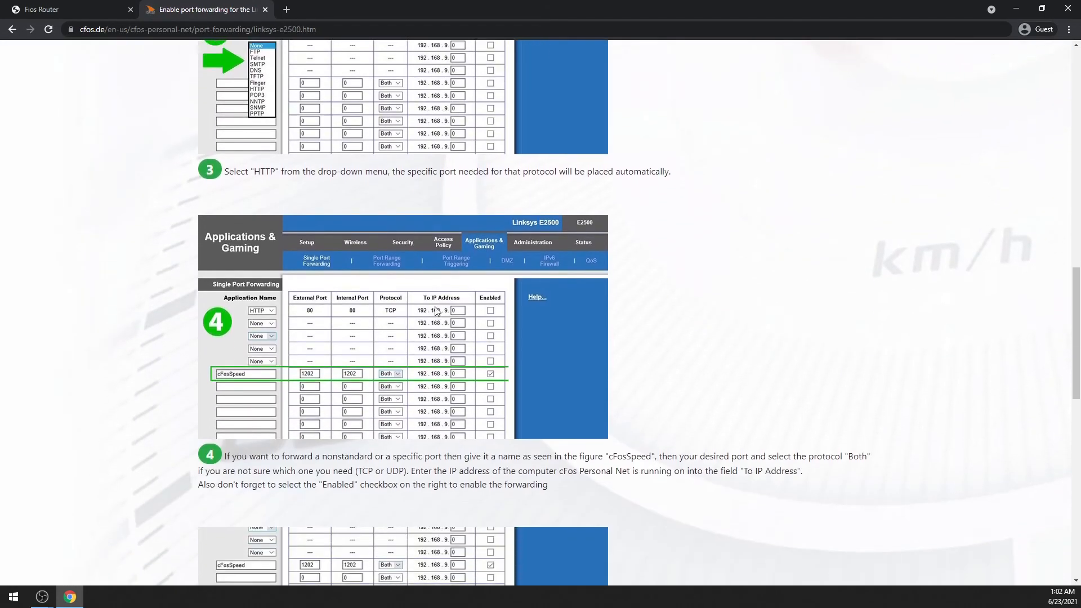
scroll(471, 347, "up", 13)
Return to the router's port forwarding settings, try the Specify IP option, and select 192.168.1.210 - BUILDSERVER for the new rule.
left_click(44, 9)
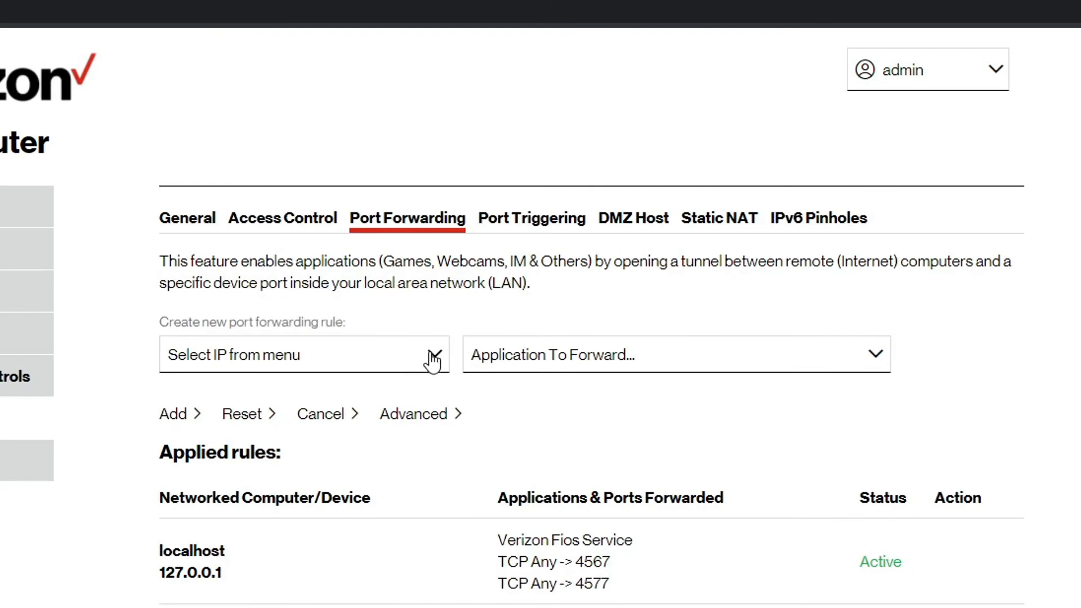
left_click(433, 359)
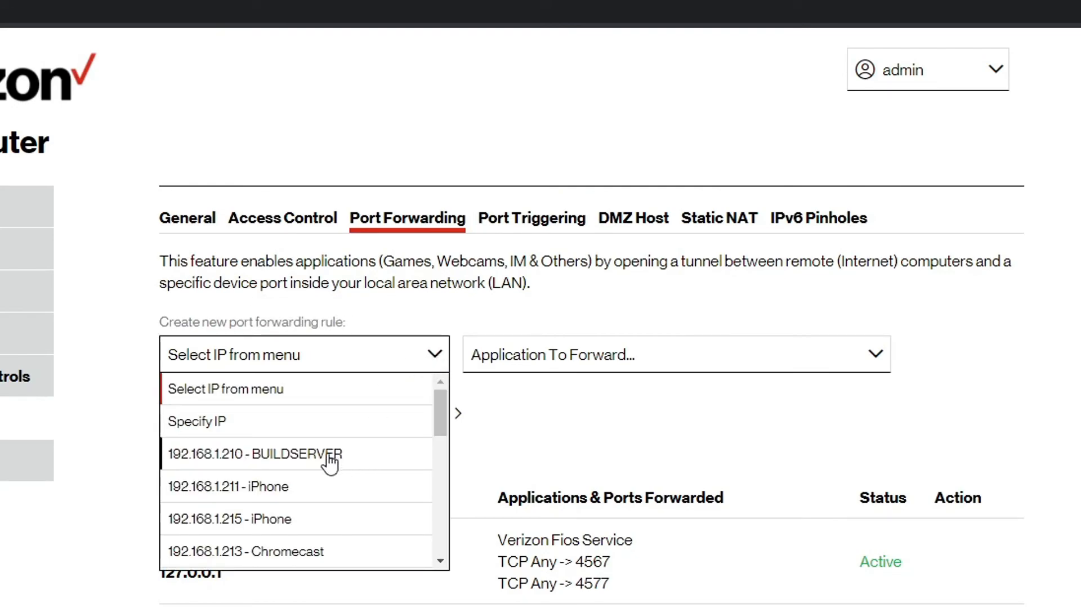
left_click(326, 464)
left_click(417, 372)
left_click(332, 431)
left_click(207, 400)
key("Tab")
left_click(419, 367)
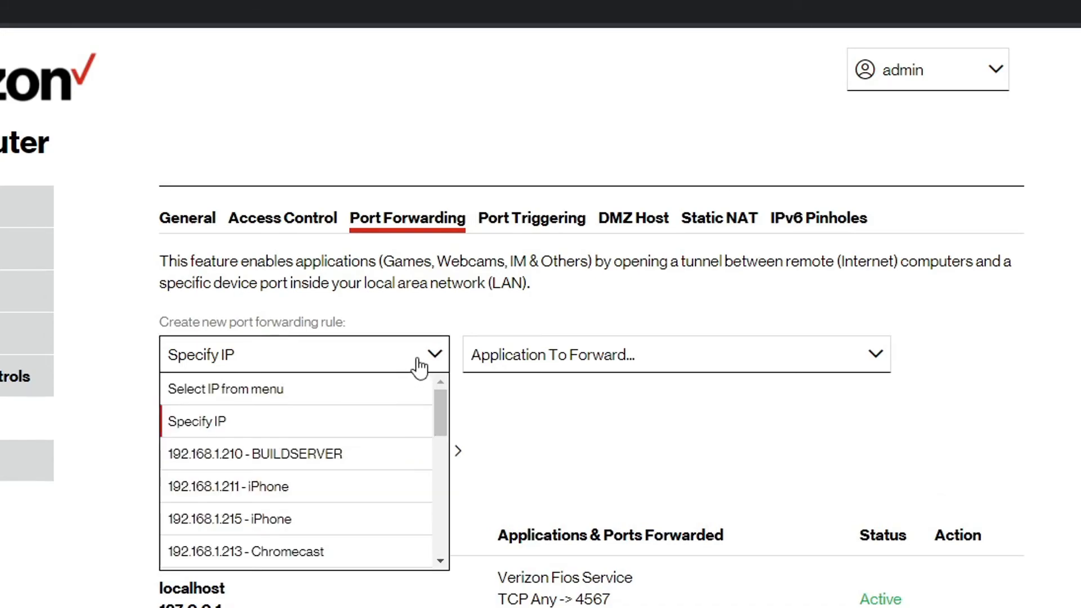
left_click(347, 454)
Set the new rule's application to Custom Ports with the UDP protocol.
left_click(534, 350)
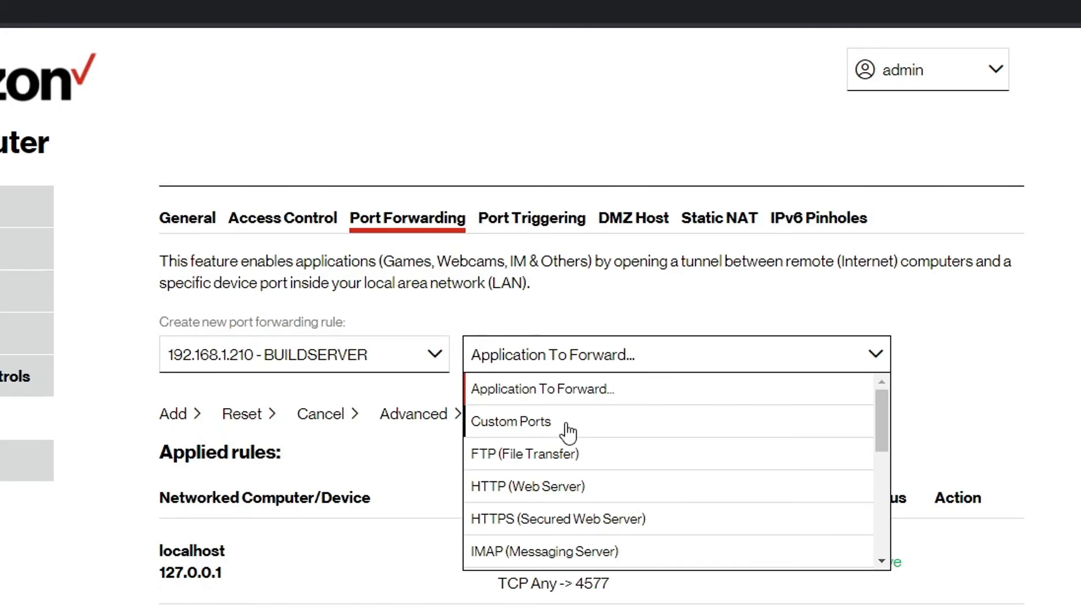
left_click(562, 423)
left_click(514, 442)
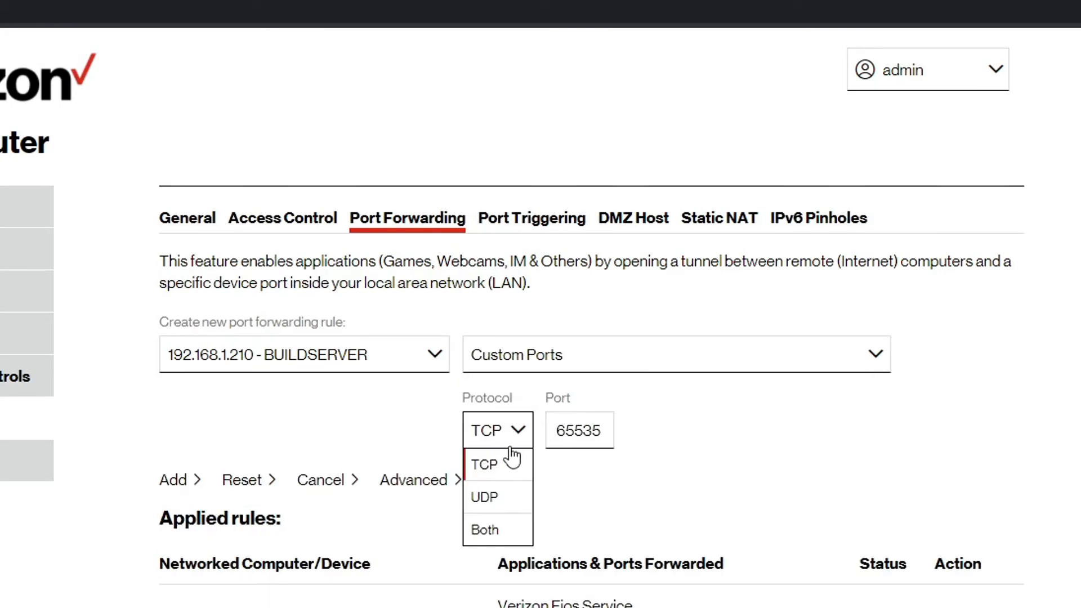
left_click(503, 504)
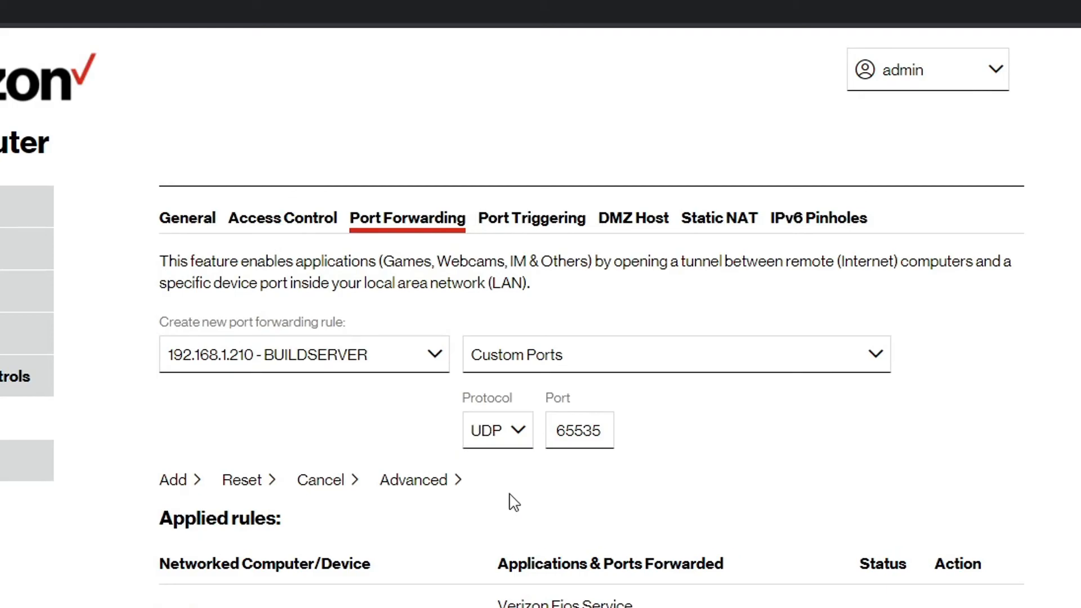
Set the forwarding rule's port to 37492.
key("Tab")
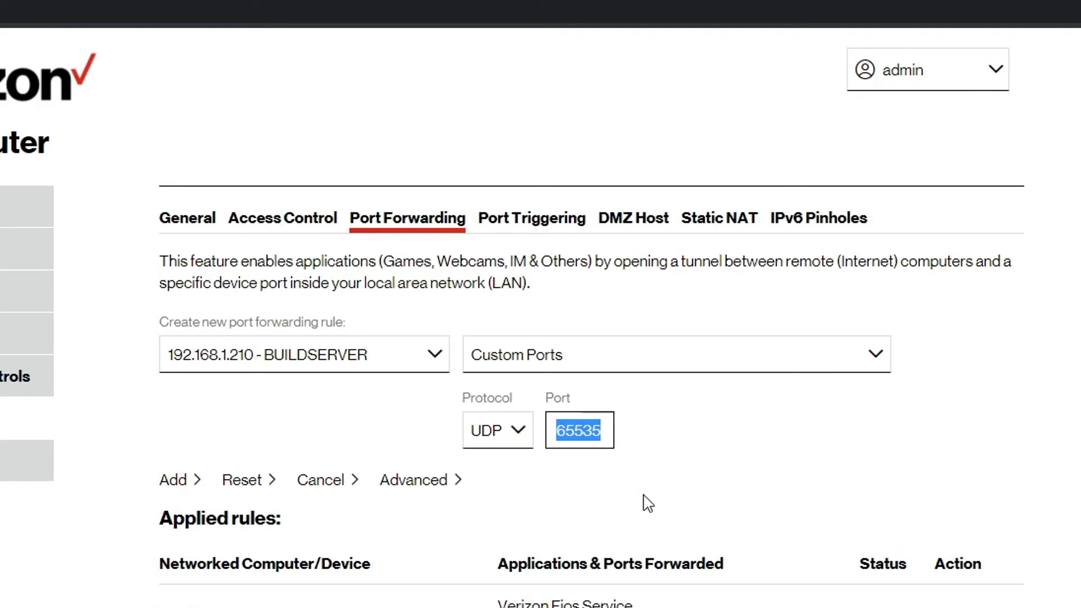
type("37")
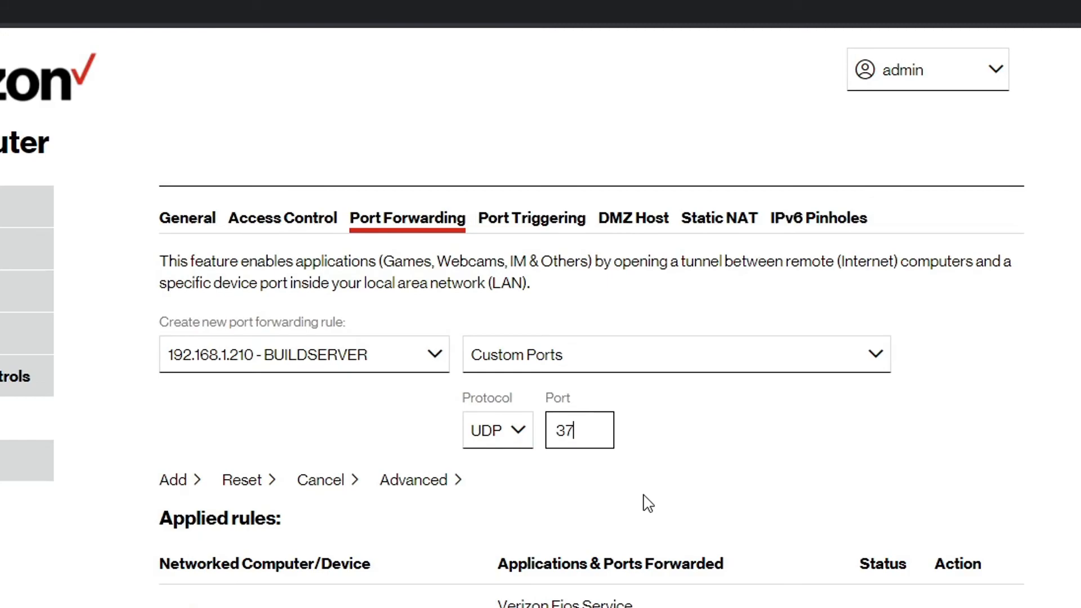
type("491")
left_click_drag(607, 430, 549, 434)
left_click(601, 434)
key("BackSpace")
type("2")
left_click(670, 436)
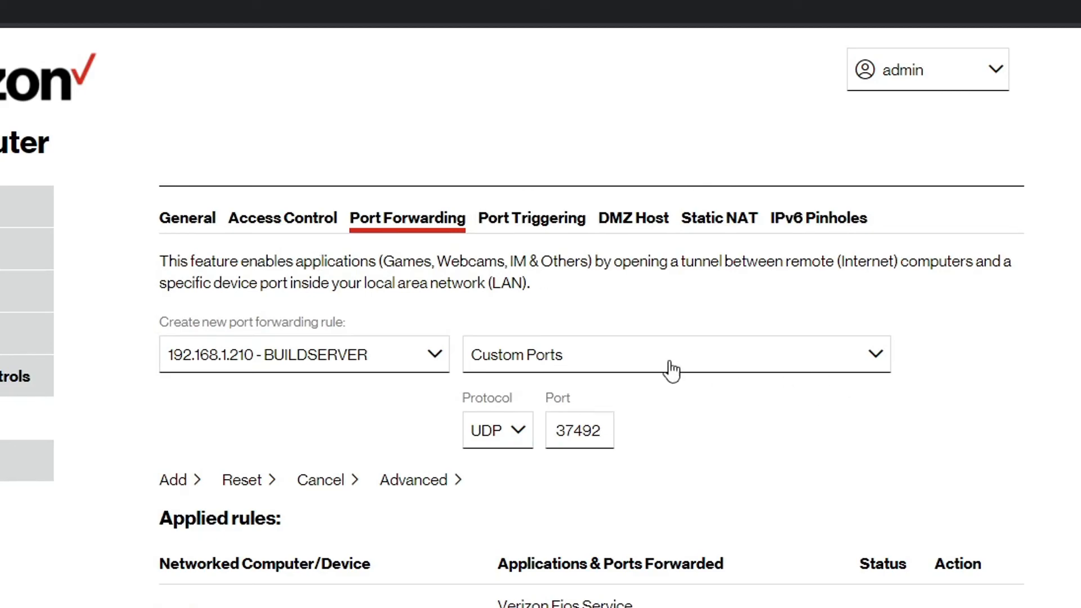
double_click(610, 432)
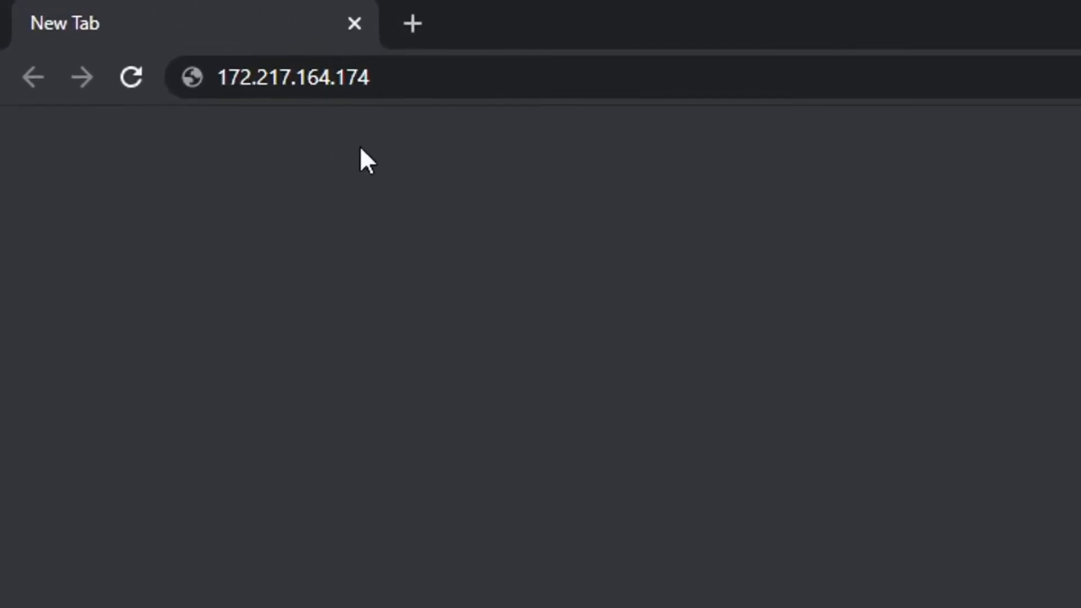
Change the IP address in the browser's address bar to 172.217.164.124 and select the whole address.
left_click_drag(370, 94, 184, 97)
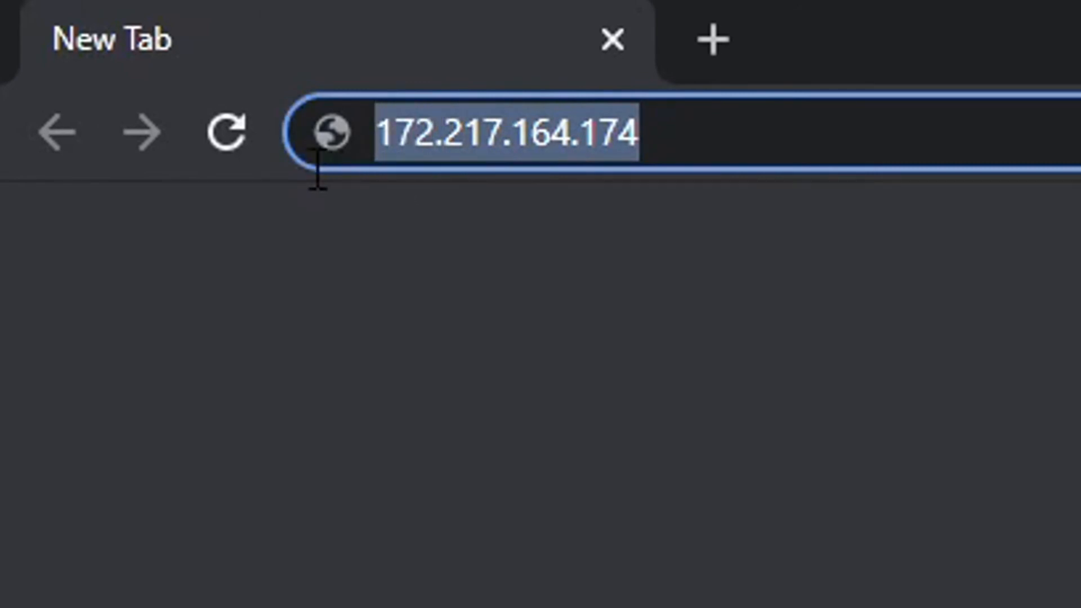
left_click(423, 89)
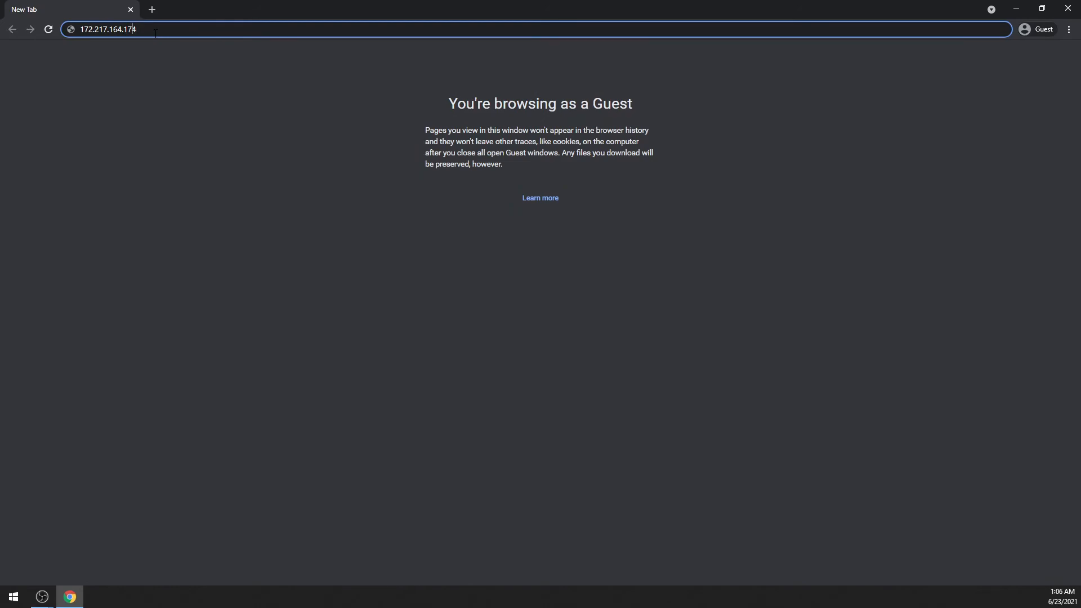
key("Left")
key("BackSpace")
type("2")
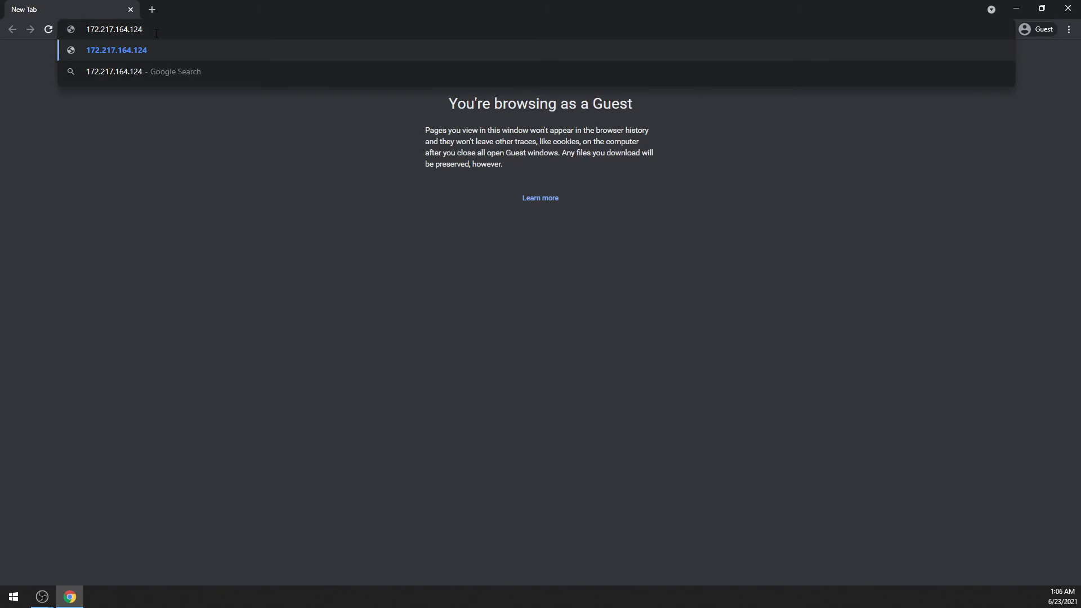
key("ctrl+a")
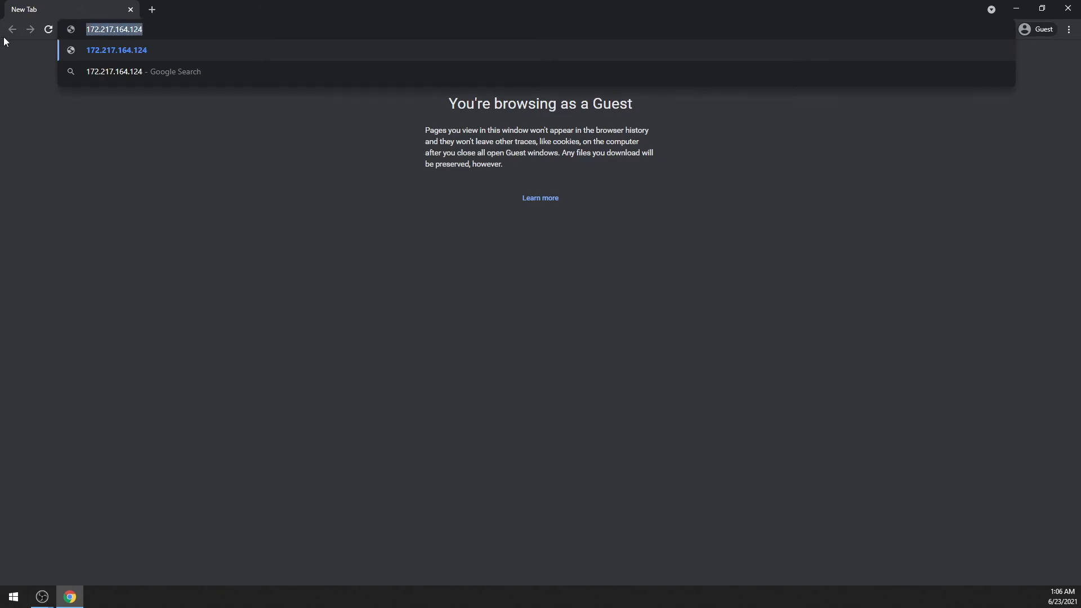
key("Escape")
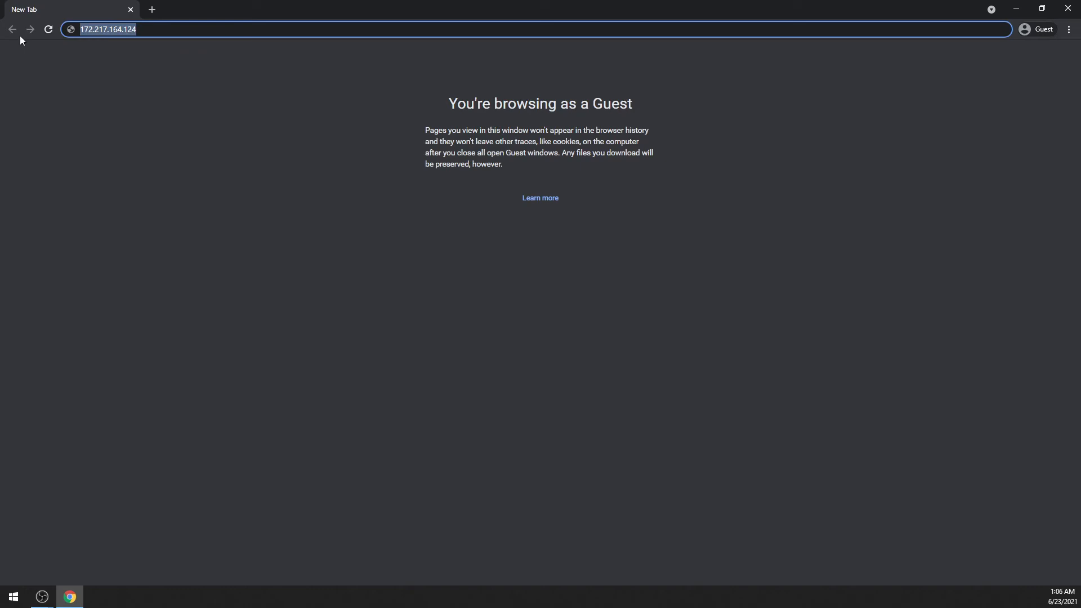
left_click(156, 31)
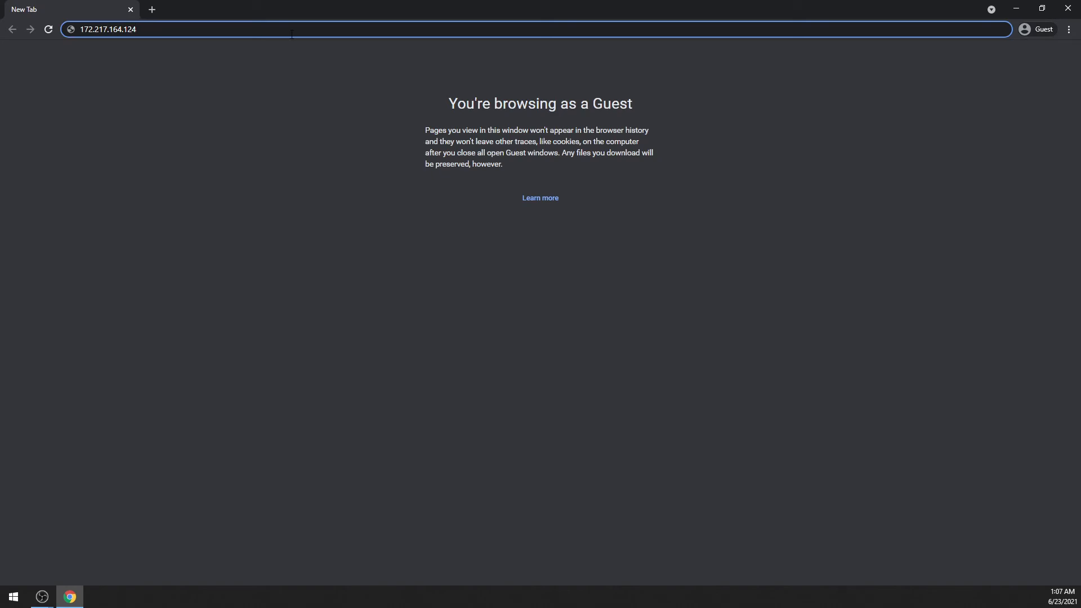
left_click_drag(291, 33, 25, 23)
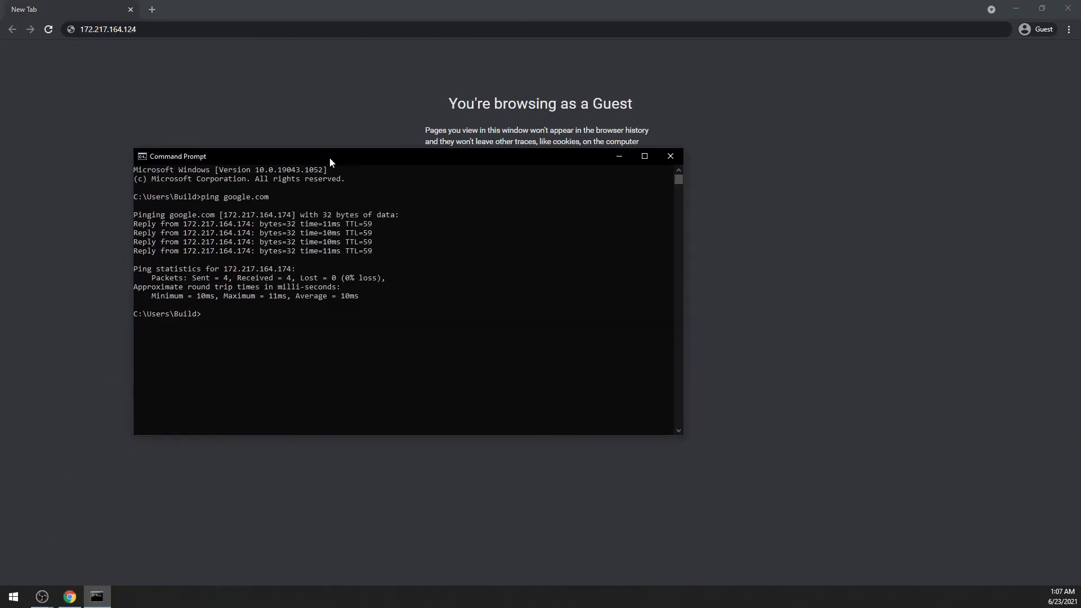
Ping google.com from the Command Prompt.
left_click_drag(331, 157, 354, 134)
type("pin")
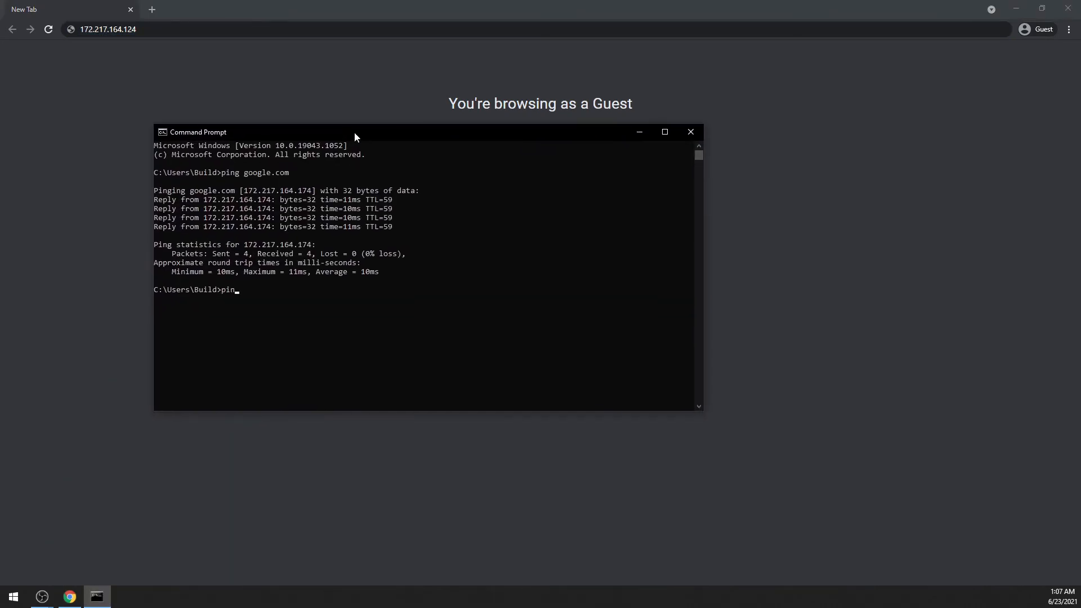
type("g google.com")
key("Return")
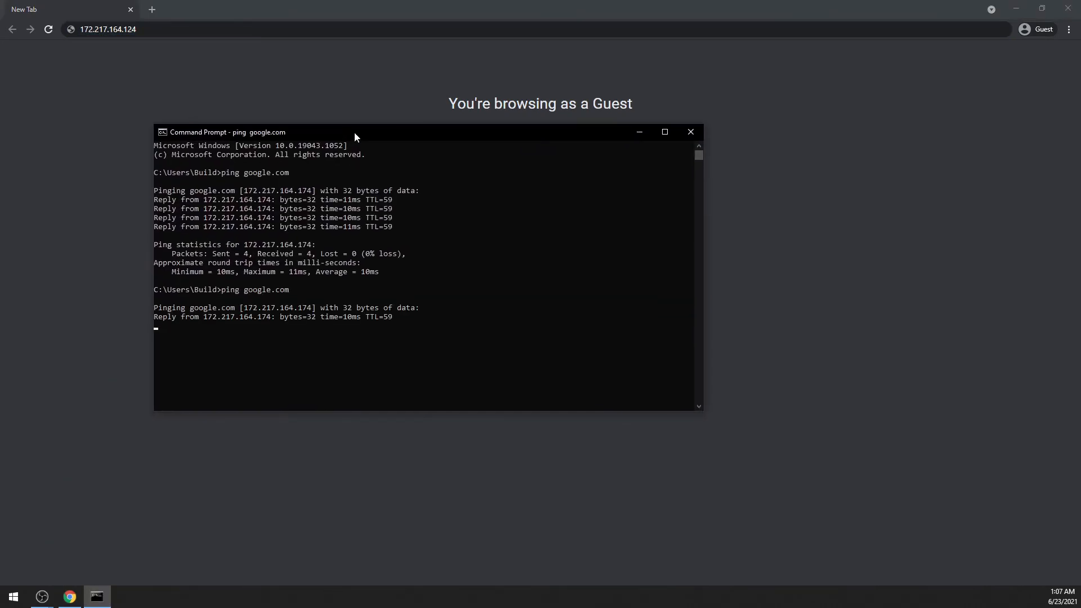
Highlight the google.com domain name and its resolved IP address in the ping output.
left_click_drag(266, 289, 225, 300)
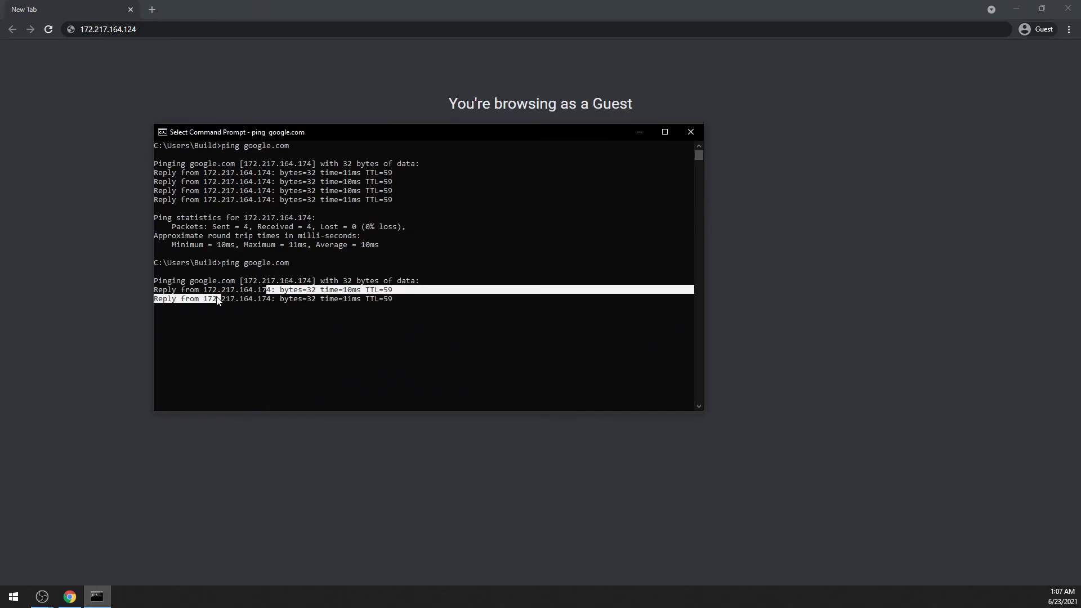
double_click(210, 289)
left_click(234, 288)
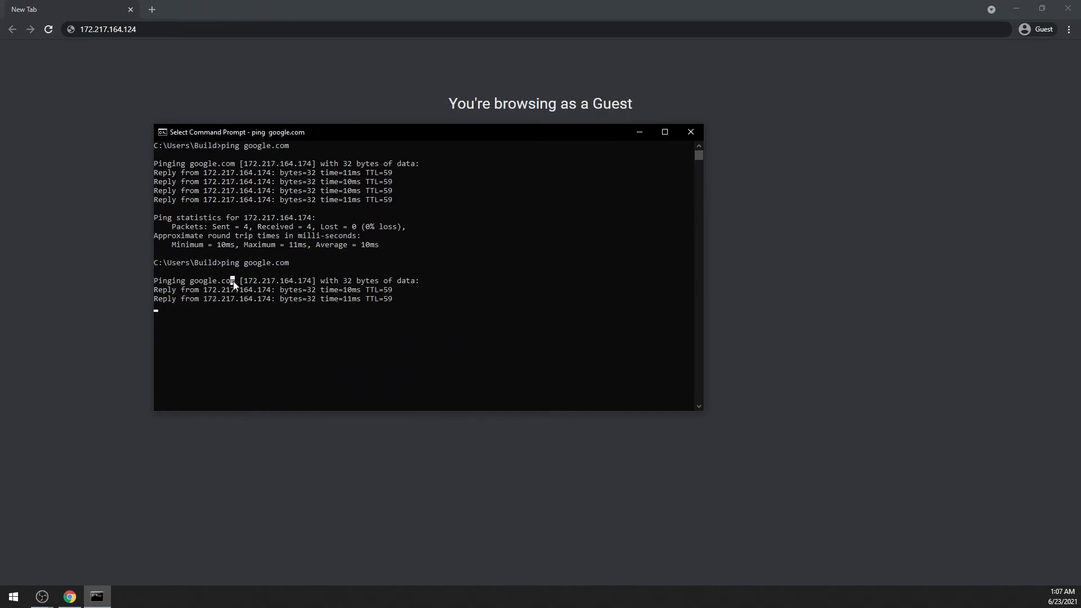
left_click_drag(236, 282, 194, 282)
mouse_move(186, 281)
left_mouse_down()
mouse_move(265, 290)
mouse_move(204, 291)
left_mouse_up()
left_click(225, 298)
left_click(226, 283)
left_click_drag(235, 282, 194, 282)
left_click_drag(269, 290, 211, 294)
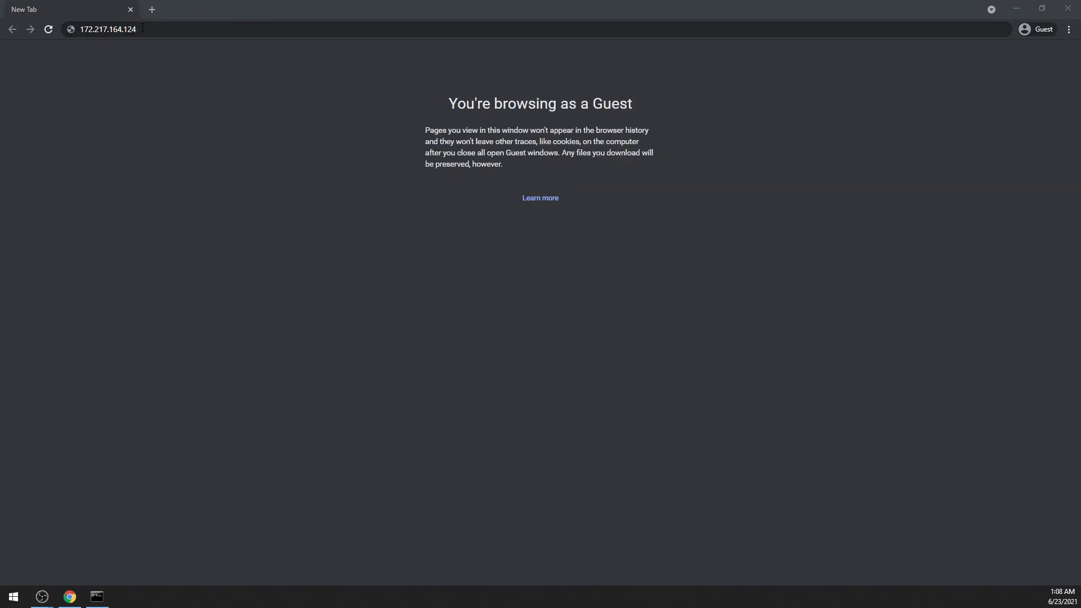
Replace the address in the browser's address bar with the copied one and load it.
left_click_drag(138, 29, 1, 16)
type("https://www.dynu.com/en-US/Membership")
key("Return")
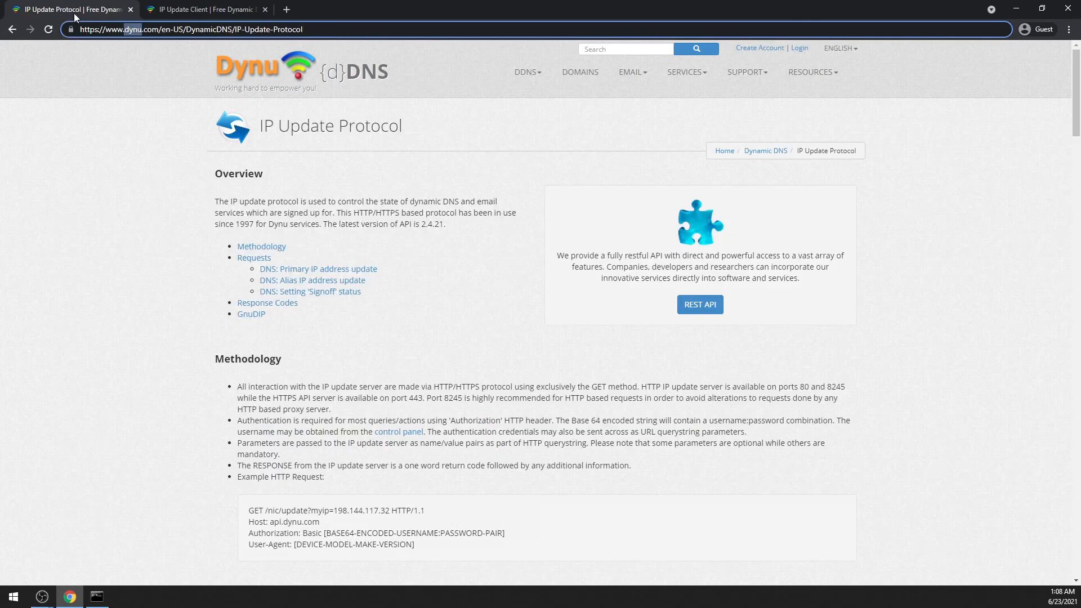
Show Dynu's IP Update Client page and highlight the Dynu IP Update Client download heading.
key("ctrl+Tab")
left_click_drag(814, 211, 701, 207)
left_click(898, 235)
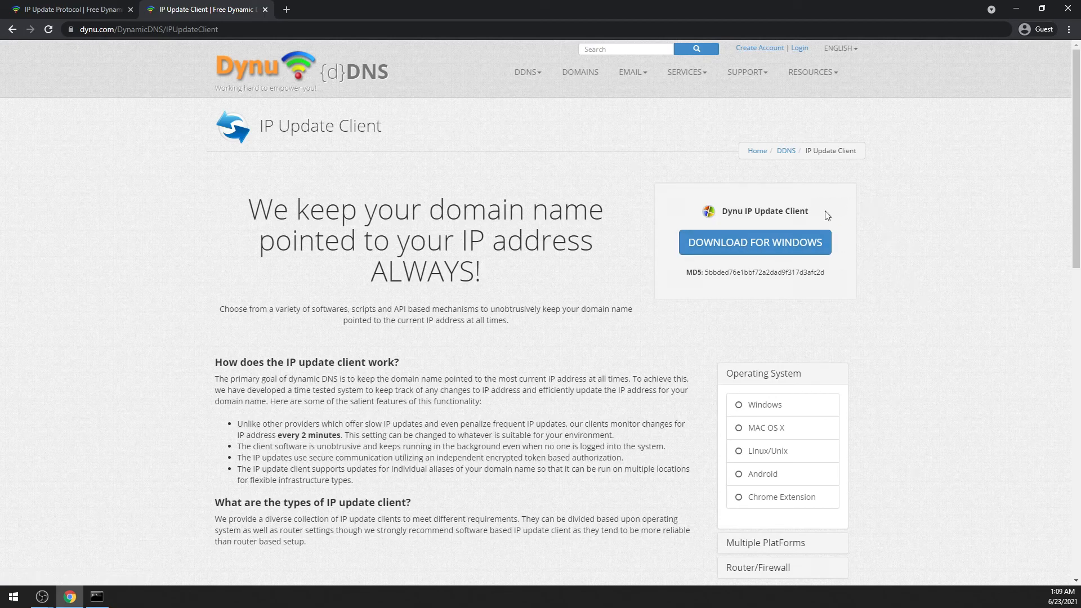
left_click_drag(825, 211, 710, 210)
left_click_drag(817, 214, 702, 212)
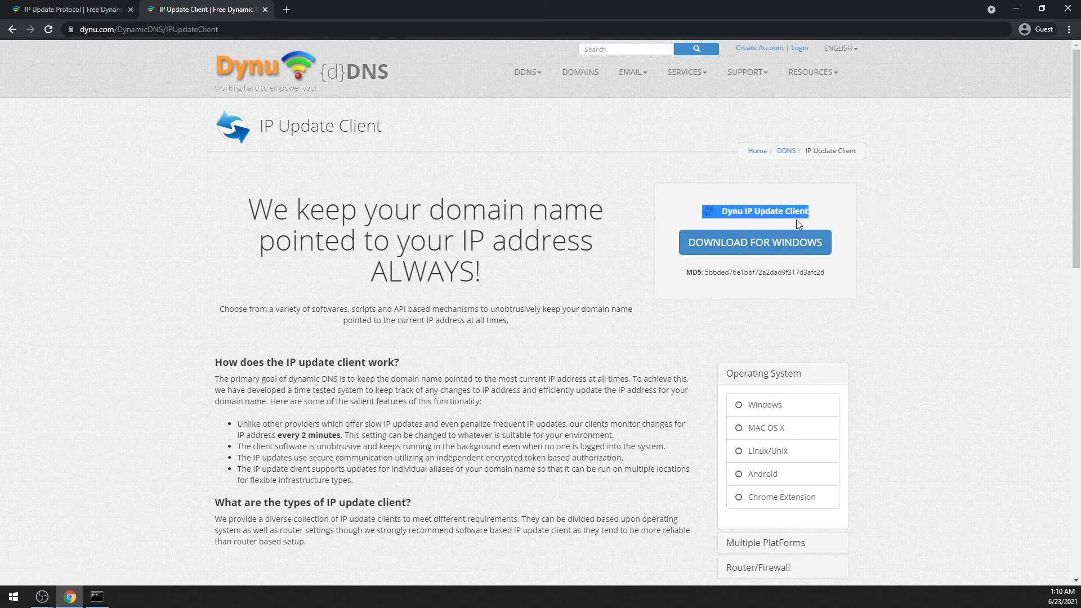
left_click(814, 217)
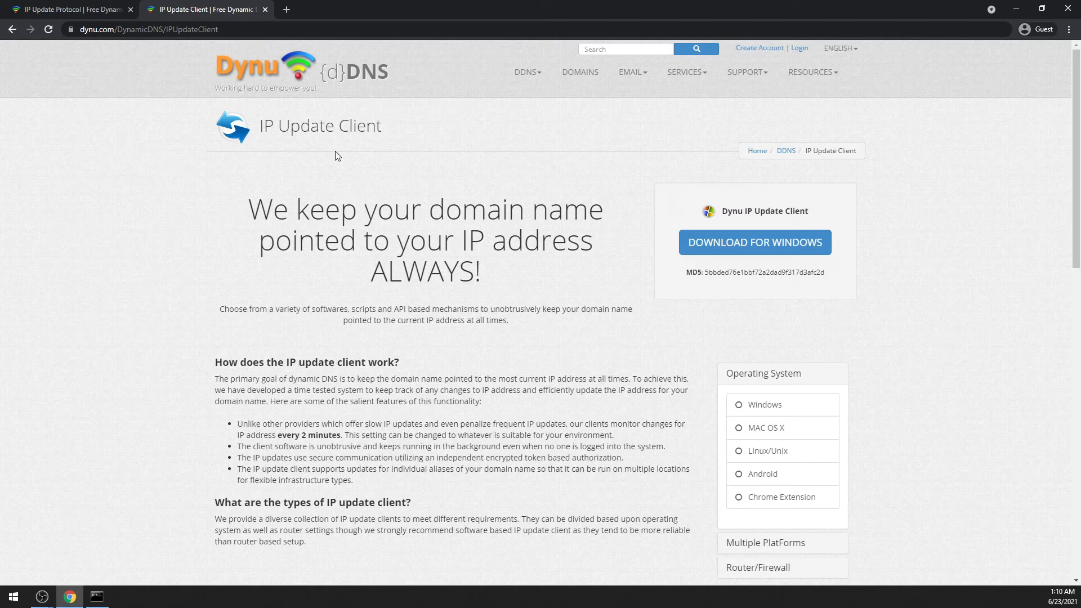
Point out google.com and its IP address in the Command Prompt again, and return to Dynu's IP Update Protocol page.
left_click(97, 597)
left_click(224, 281)
left_click_drag(221, 287, 192, 285)
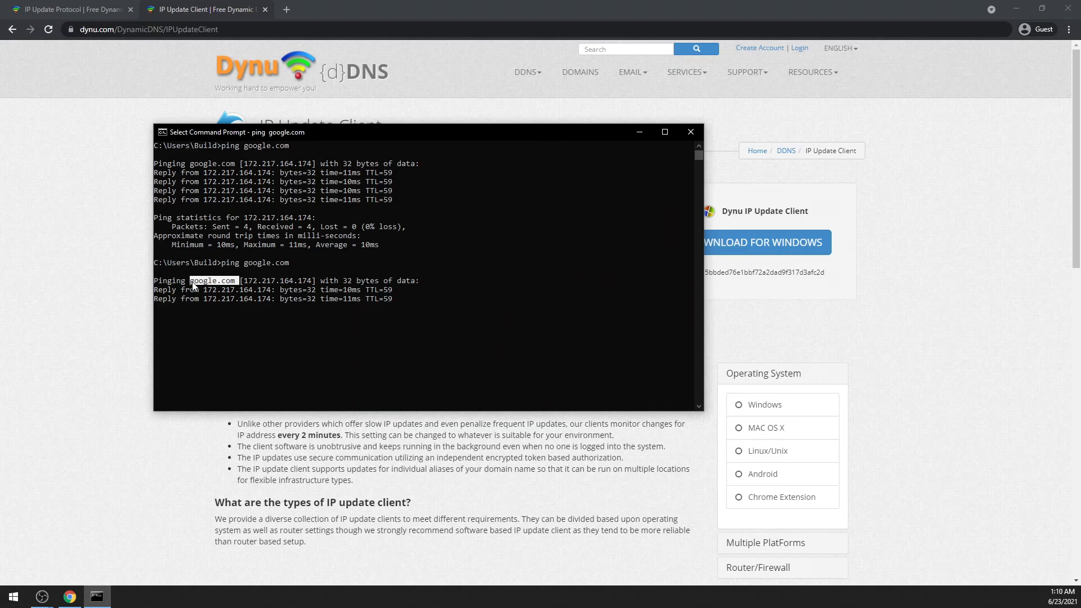
left_click_drag(271, 290, 204, 279)
left_click(143, 432)
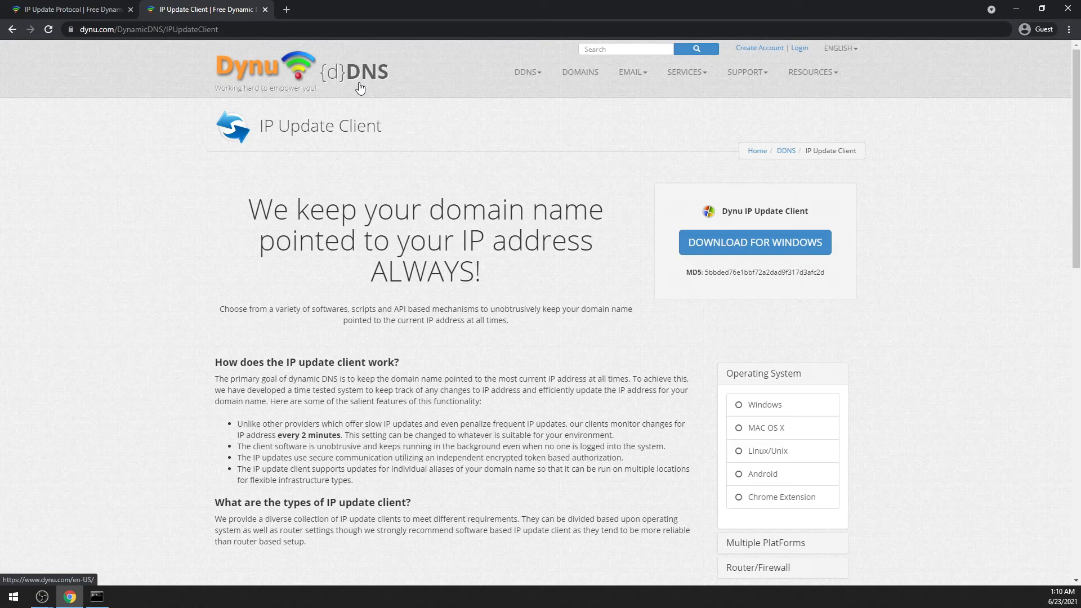
key("ctrl+shift+Tab")
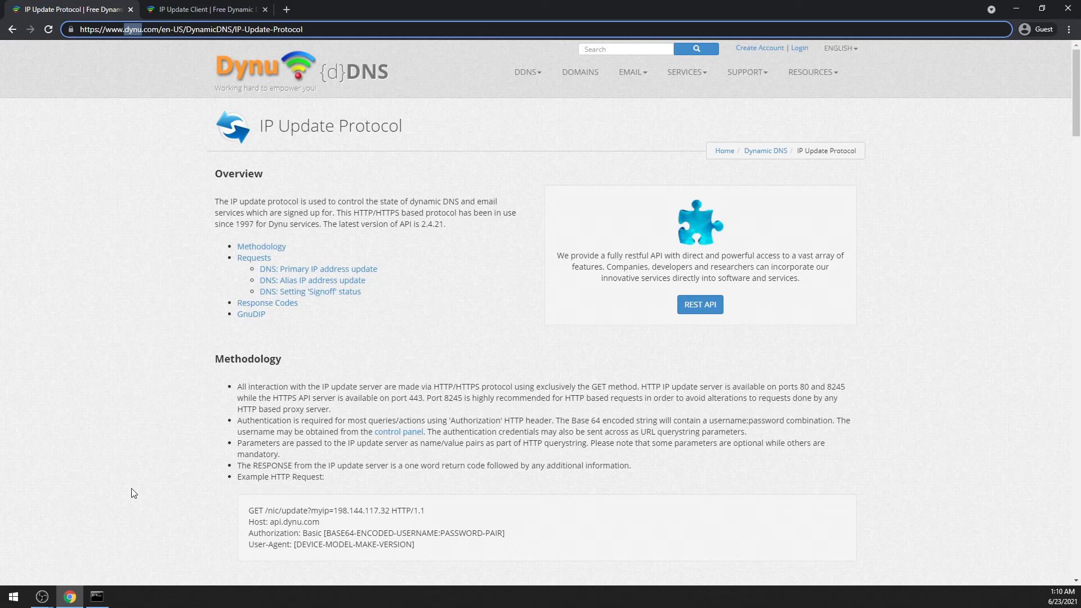
Start a new inbound rule of type Port in the advanced settings of Windows Defender Firewall.
left_click(124, 597)
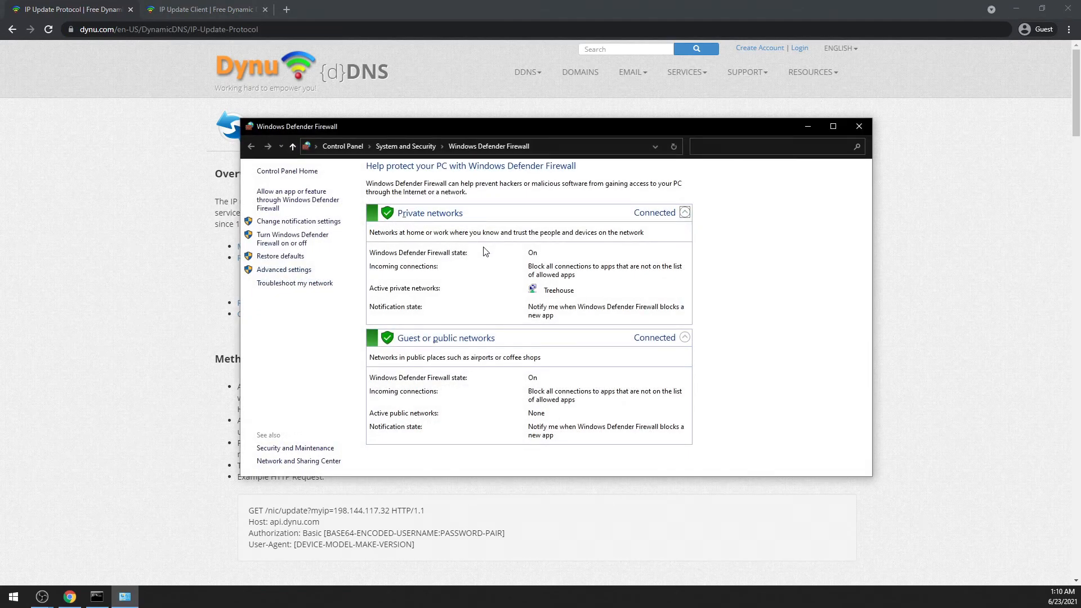
left_click(285, 270)
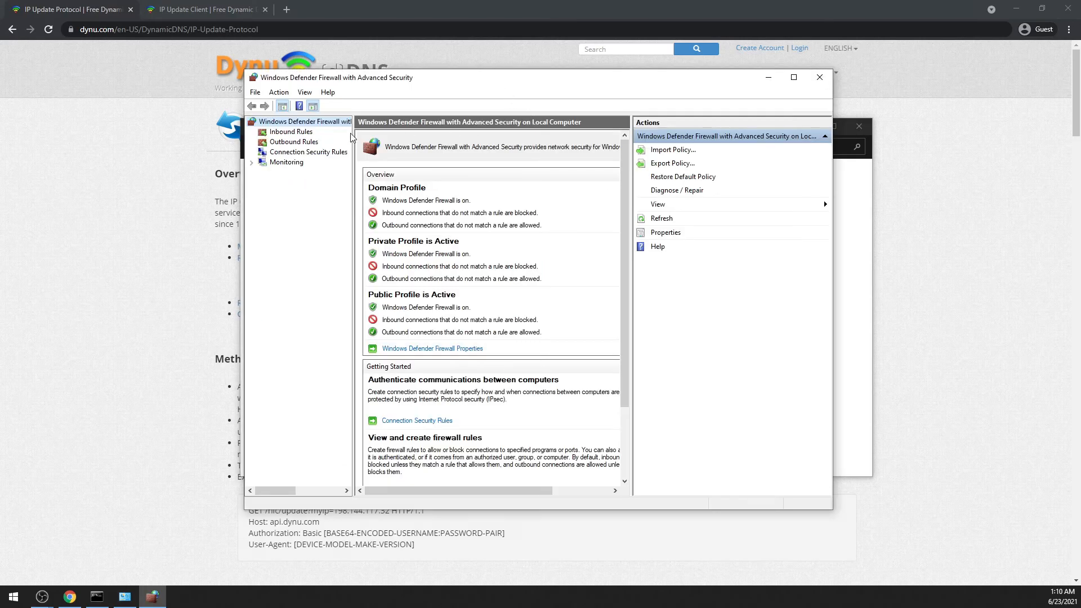
left_click(293, 132)
left_click(667, 150)
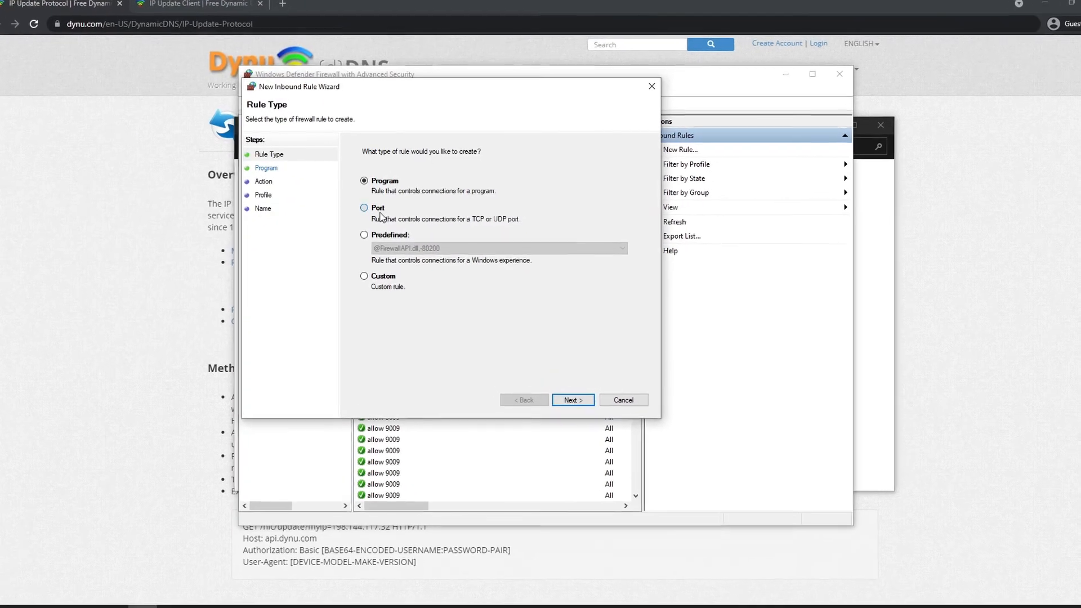
left_click(378, 207)
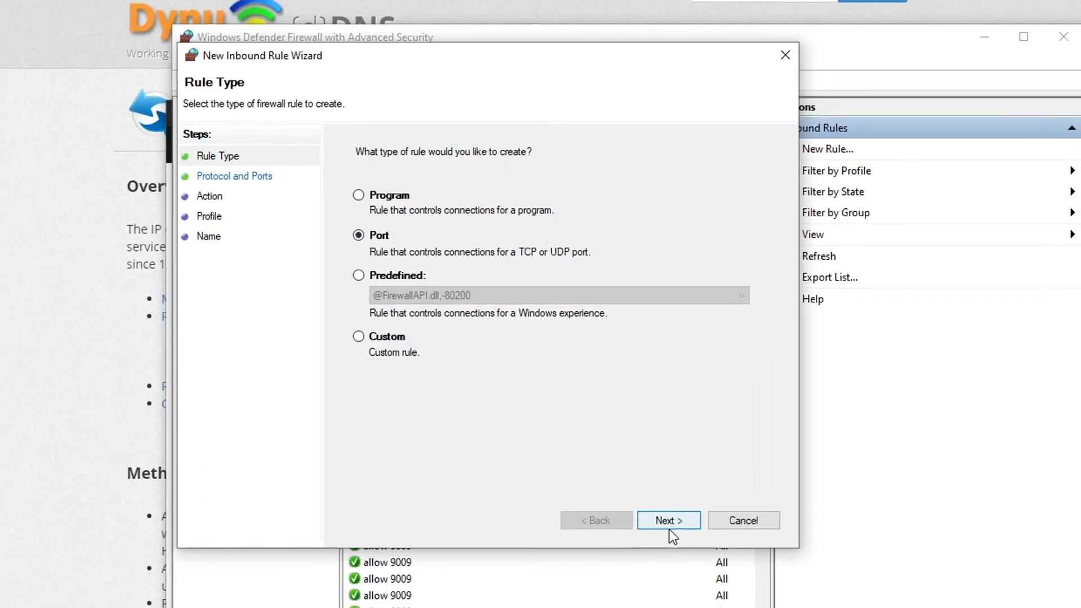
left_click(668, 527)
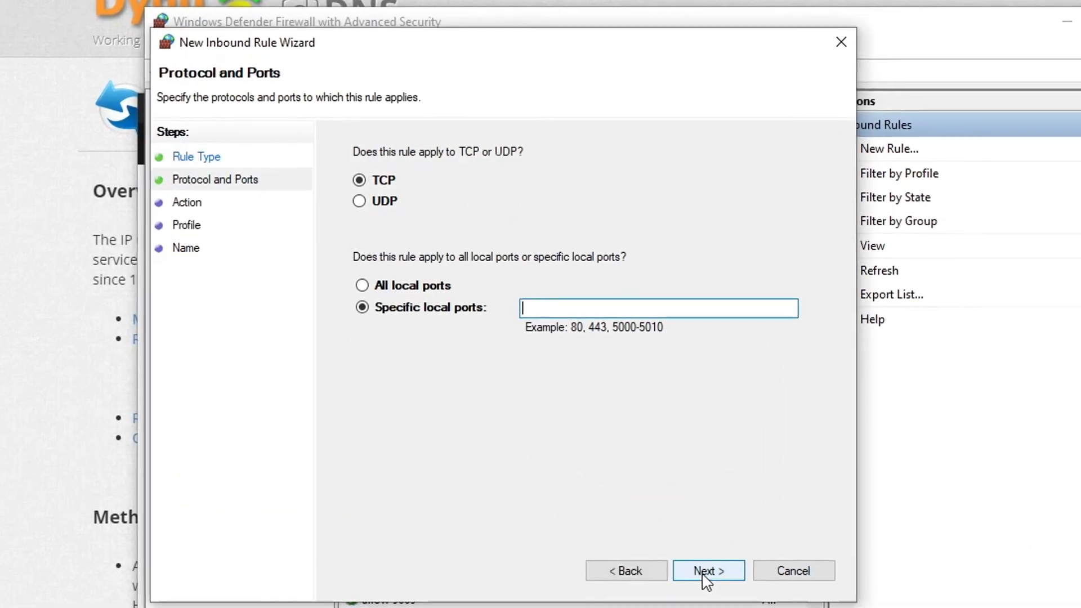
left_click(371, 200)
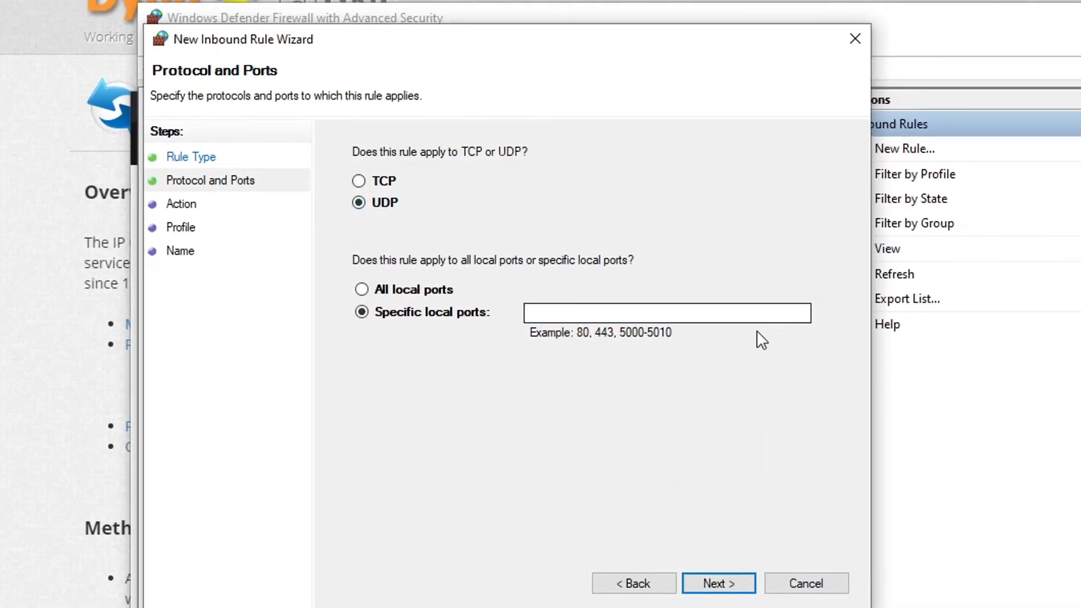
left_click(697, 307)
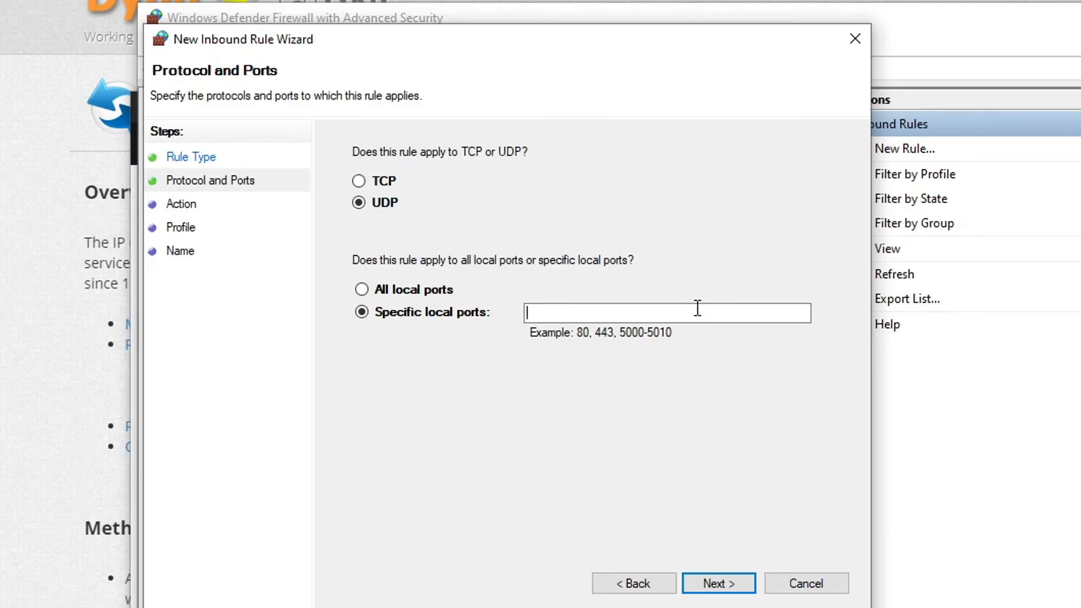
type("37491")
double_click(607, 312)
key("ctrl+c")
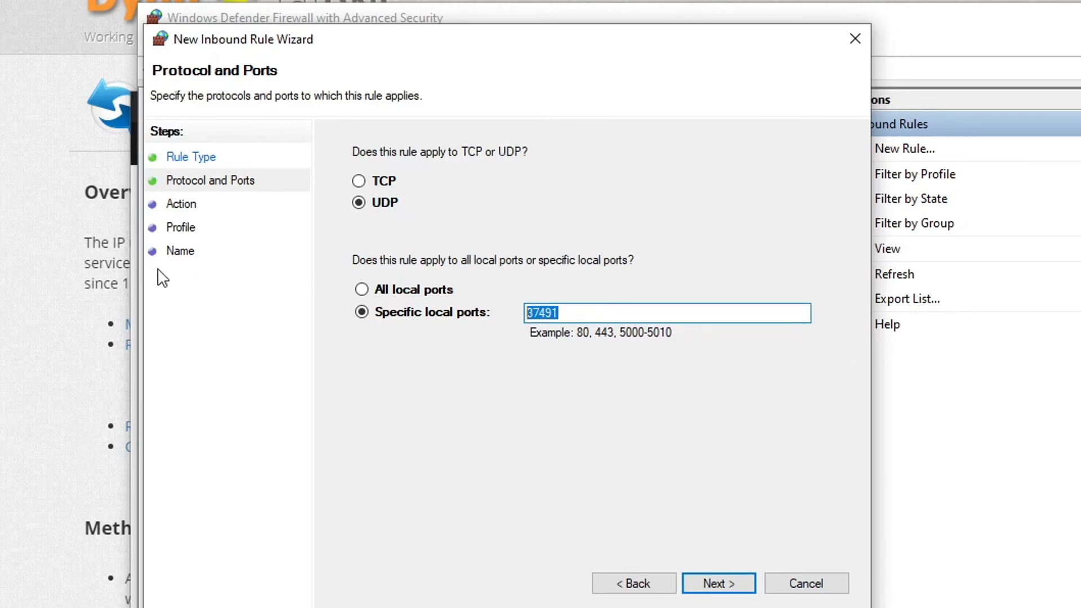
left_click(581, 315)
type("-")
key("ctrl+v")
key("BackSpace")
type("7")
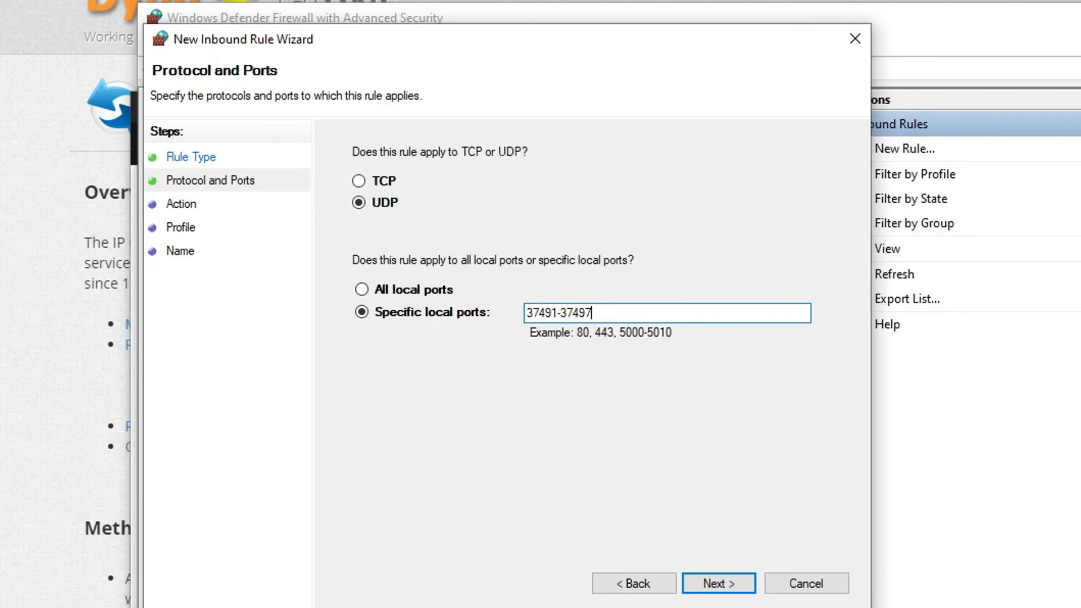
Highlight the port range entered for the rule's specific local ports.
left_click_drag(615, 314, 456, 306)
left_click(562, 321)
left_click(630, 321)
left_click_drag(695, 319, 512, 321)
left_click_drag(593, 313, 525, 313)
left_click(663, 309)
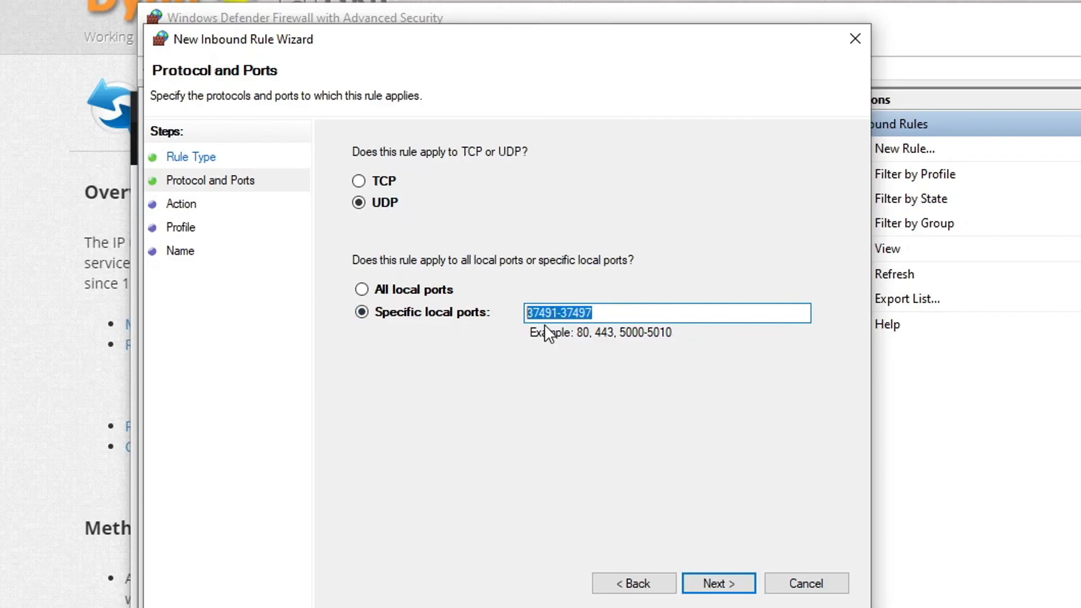
Accept Allow the connection as the rule's action and apply it to the Domain, Private and Public profiles.
left_click(732, 583)
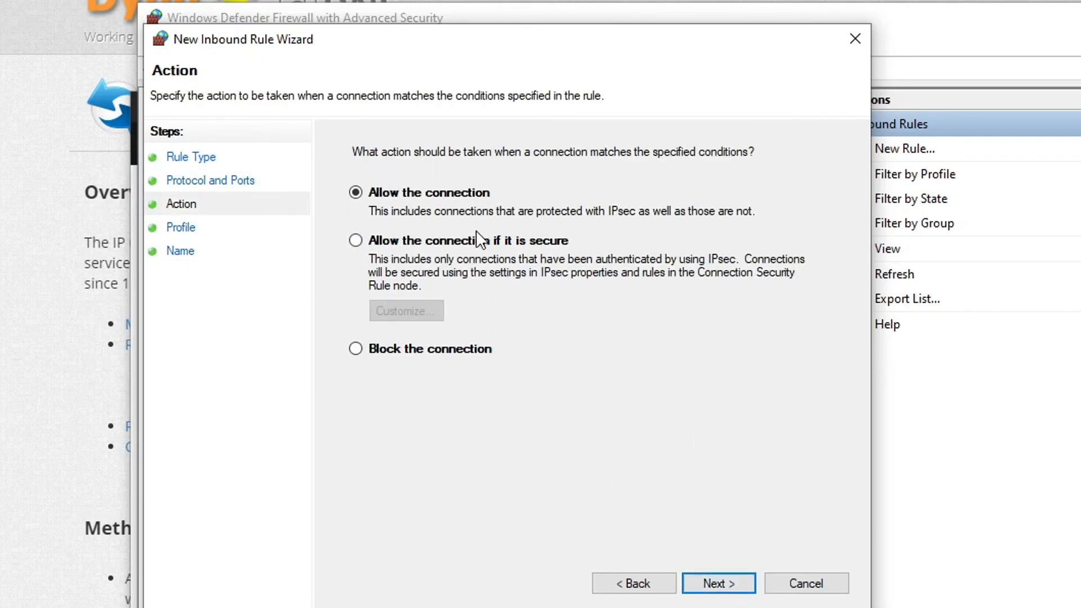
left_click(718, 583)
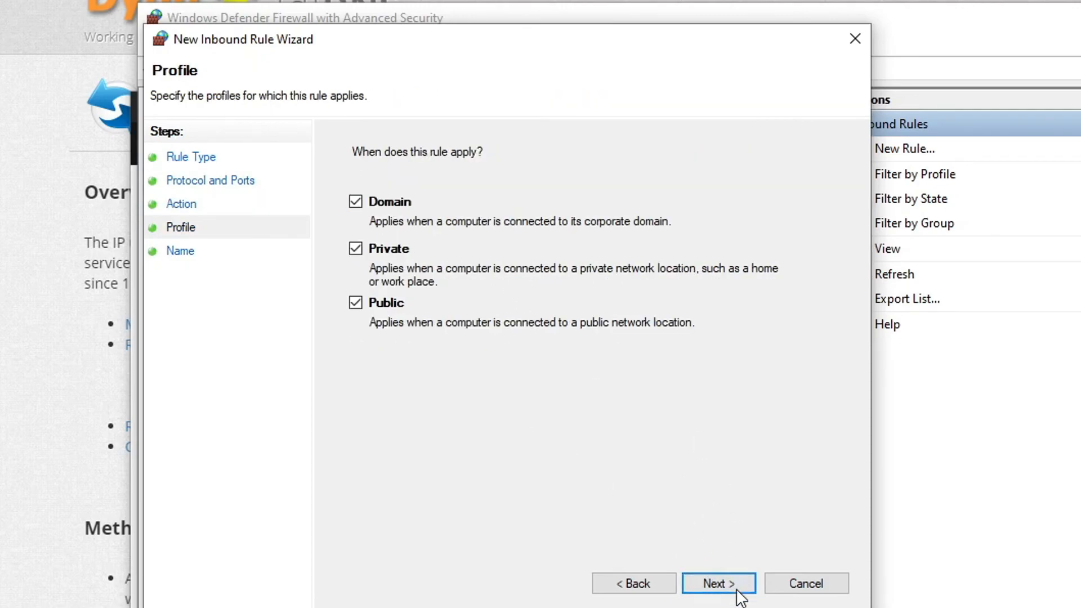
left_click(720, 582)
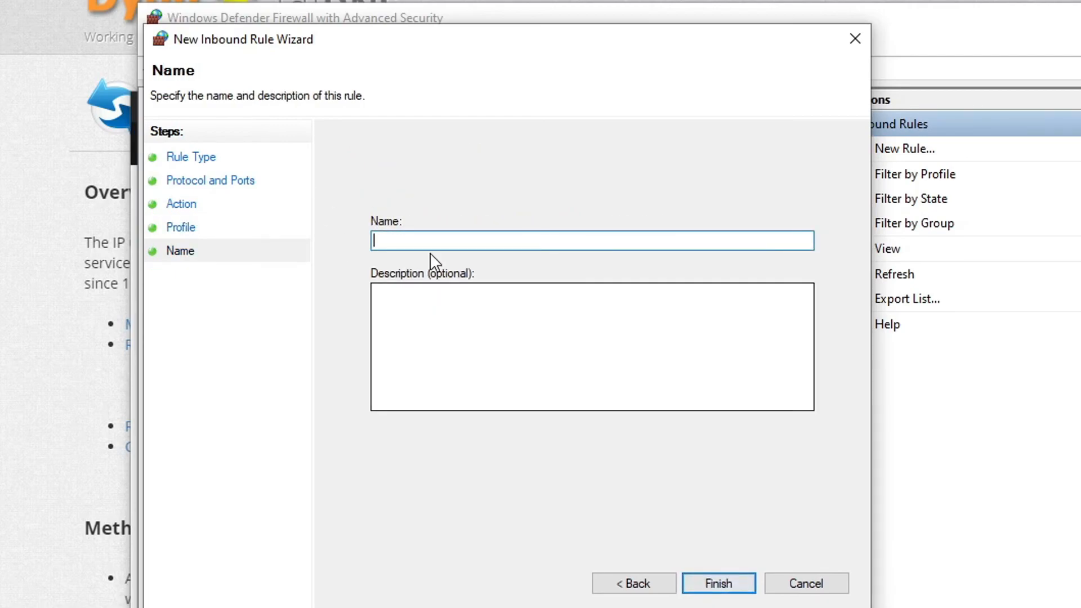
type("SRT UDP ")
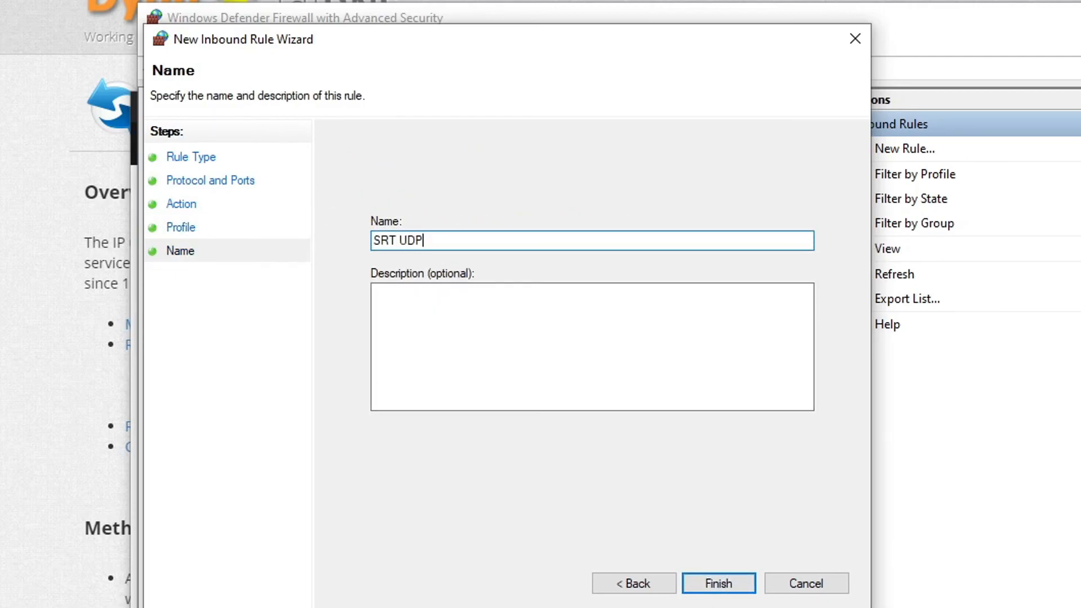
type("Ports Allow 37491-37491")
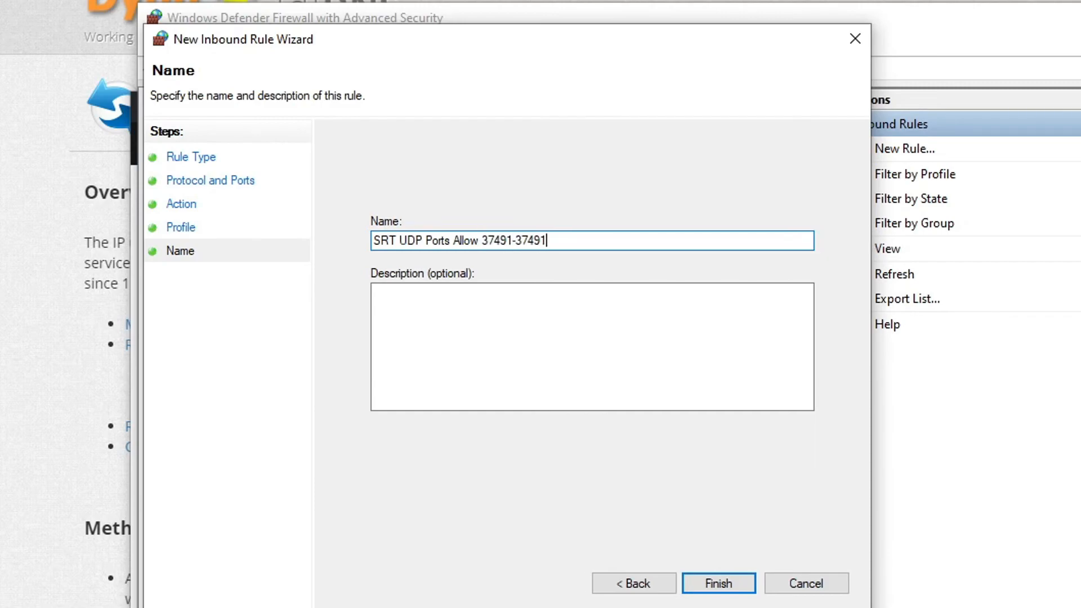
key("BackSpace")
type("7")
left_click(718, 583)
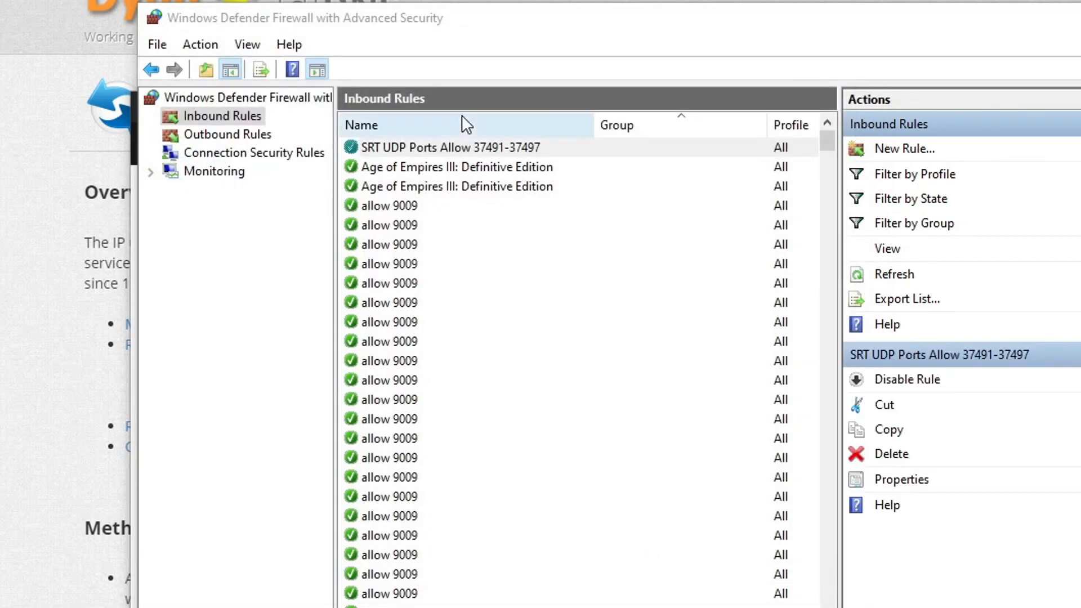
Find and select the new SRT UDP rule in the list of inbound rules.
left_click(475, 167)
left_click(487, 148)
left_click(552, 186)
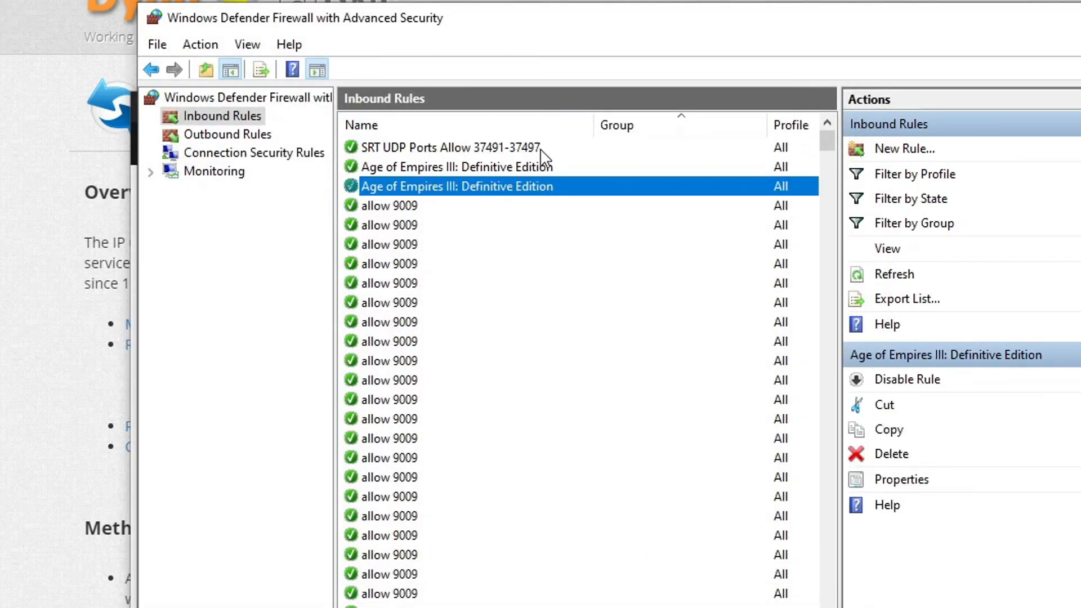
left_click(537, 151)
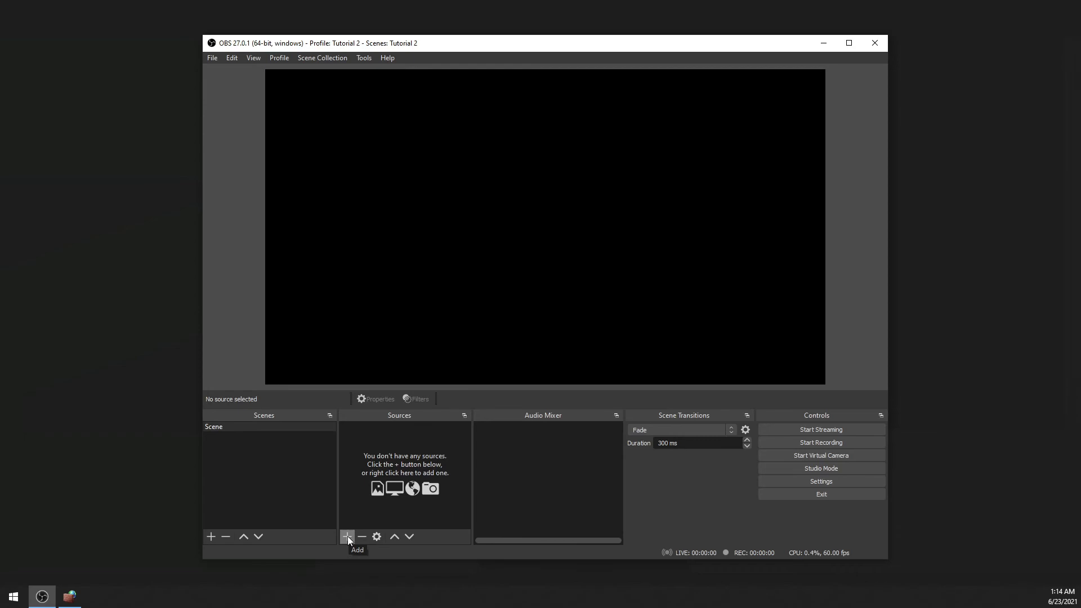
In OBS, add a new Media Source named SRT Camera 1 to the scene.
left_click(348, 535)
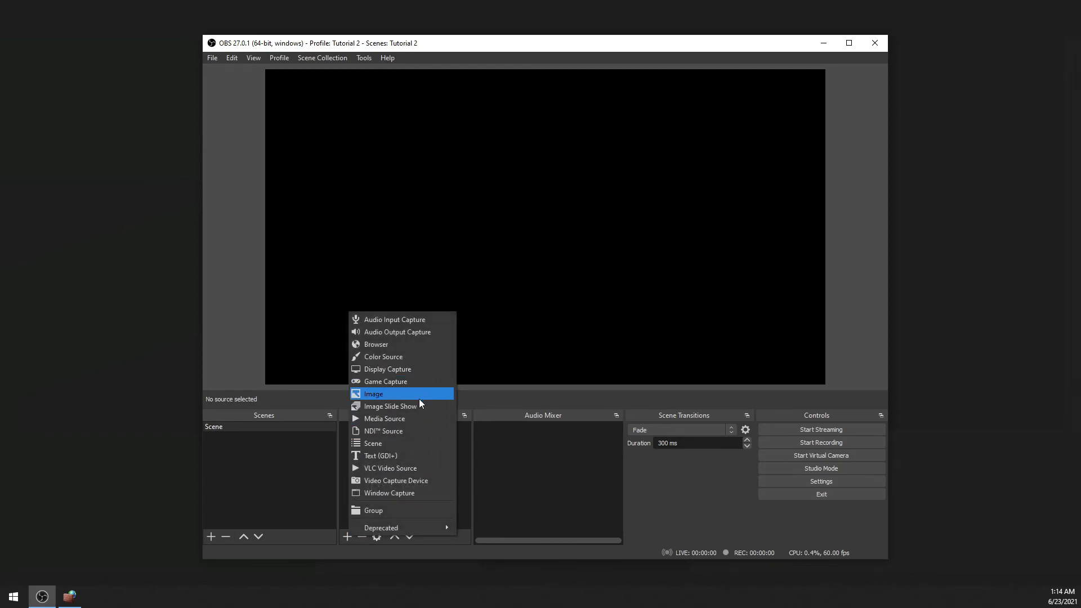
left_click(422, 418)
type("SRT Camewr")
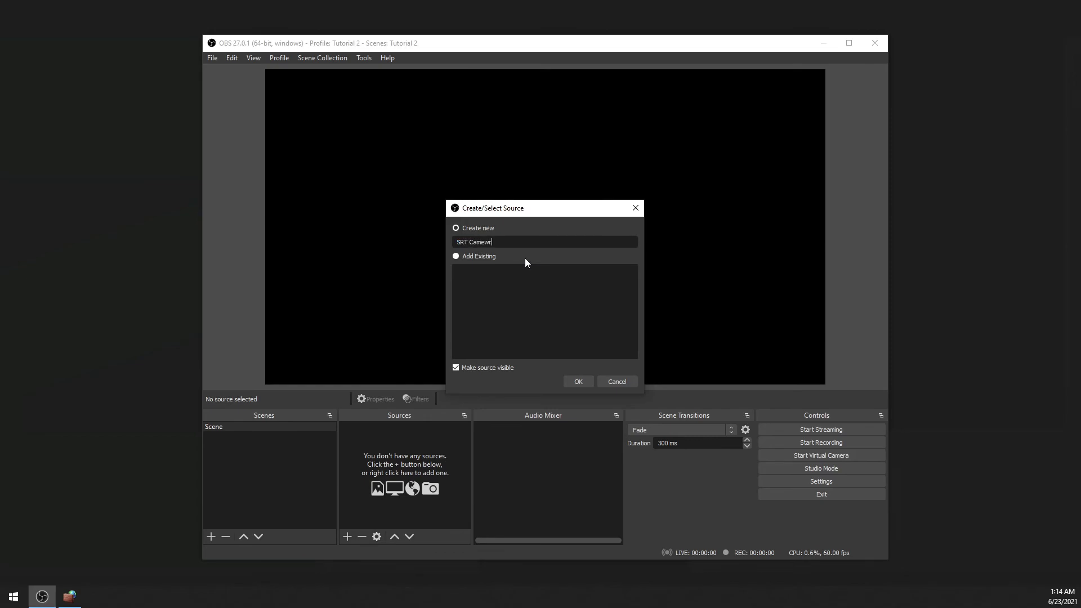
type("1")
key("Return")
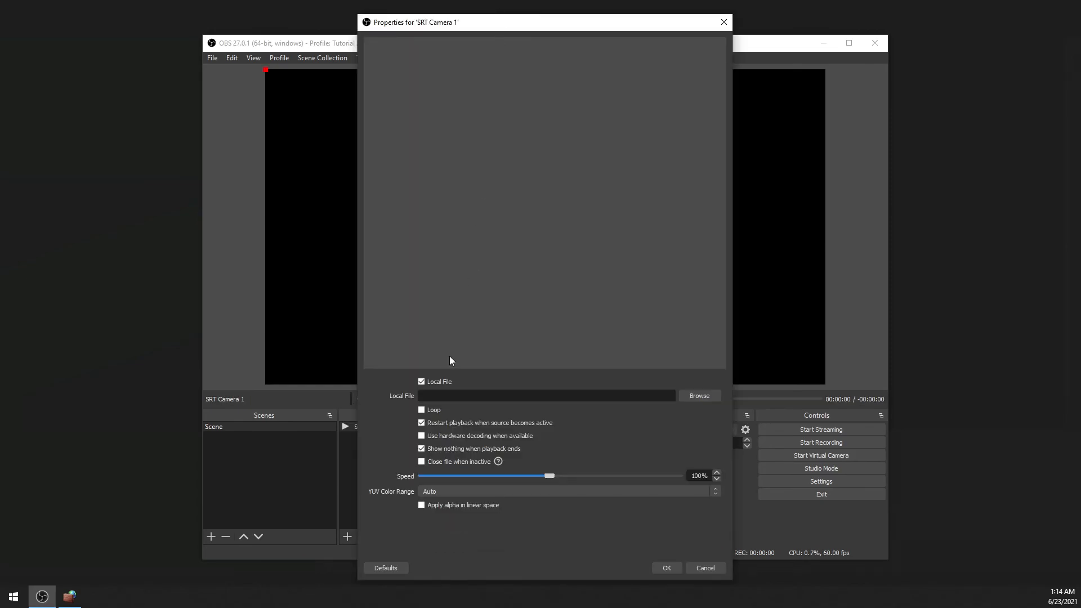
Turn off Local File for the source and enter the network input srt://192.168.1.200:37491?mode=listener.
left_click(434, 383)
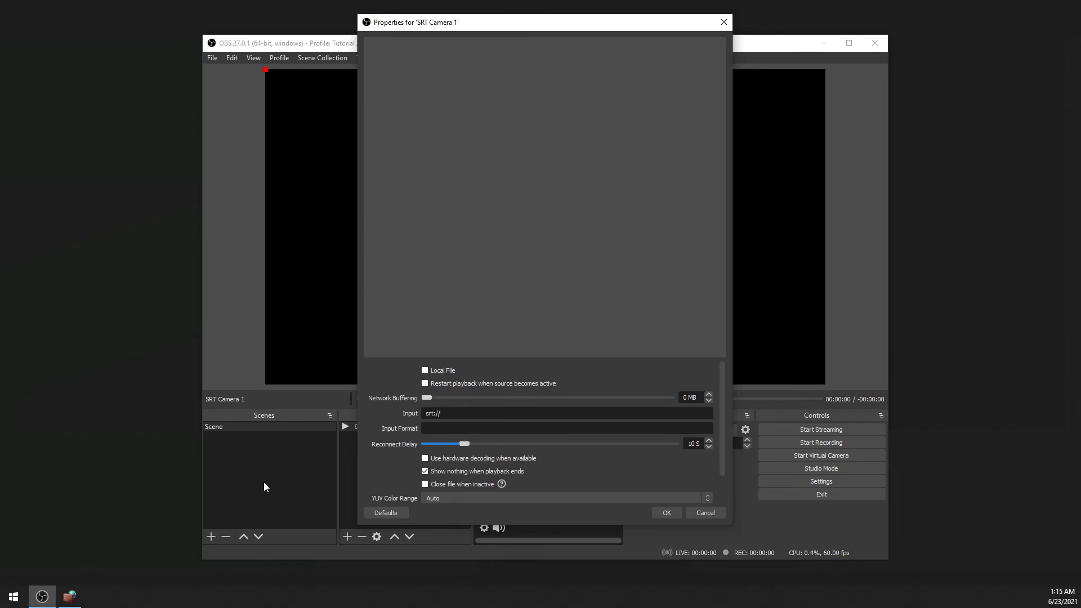
type("192.168.1.200")
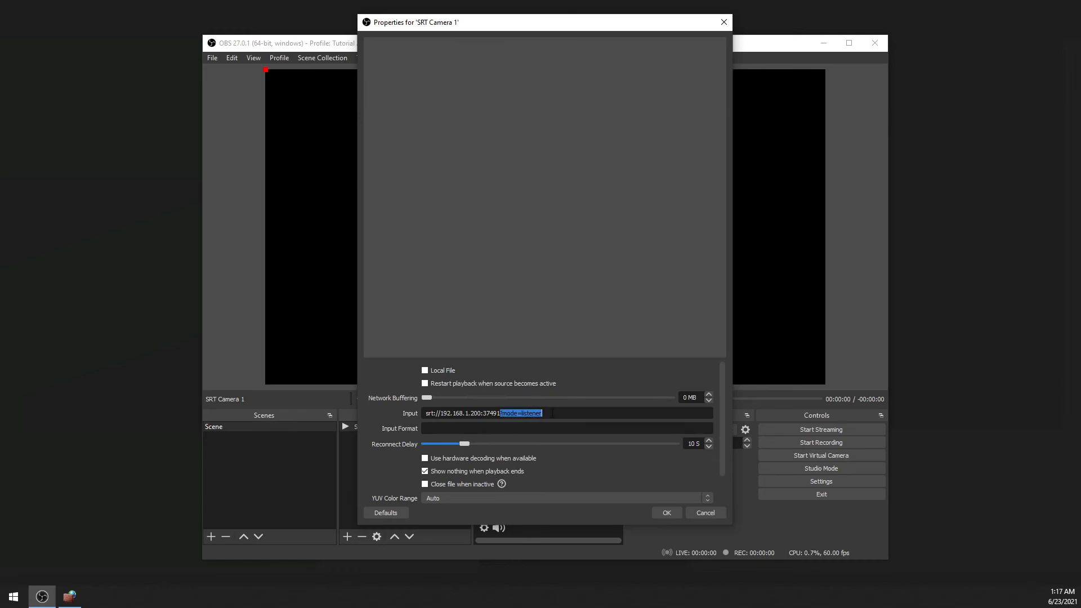
left_click_drag(551, 412, 497, 416)
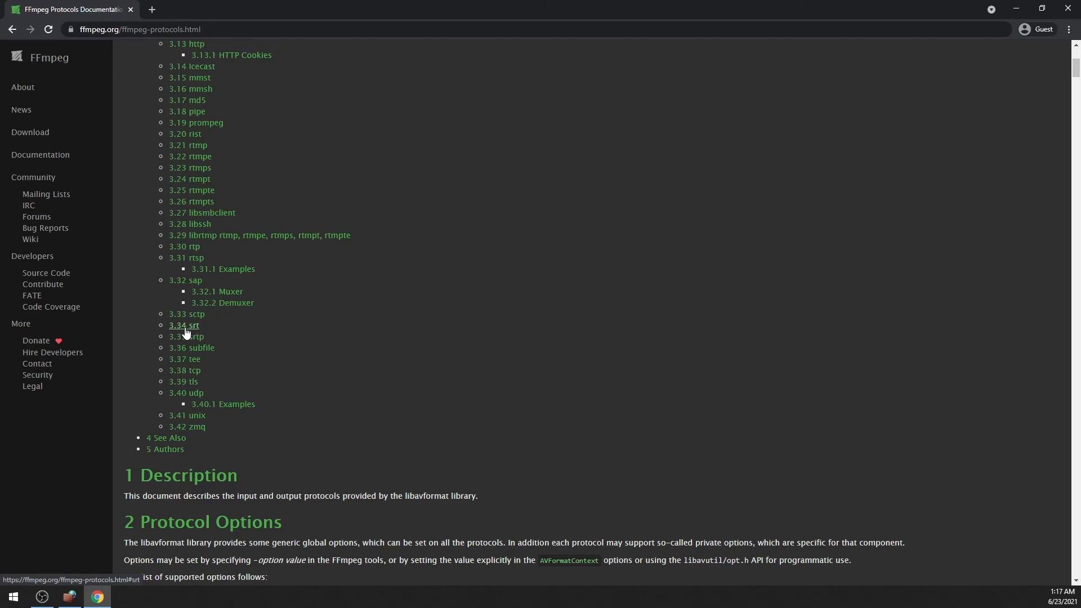
Open the srt section of the FFmpeg protocols documentation to read the supported URL options.
left_click(186, 332)
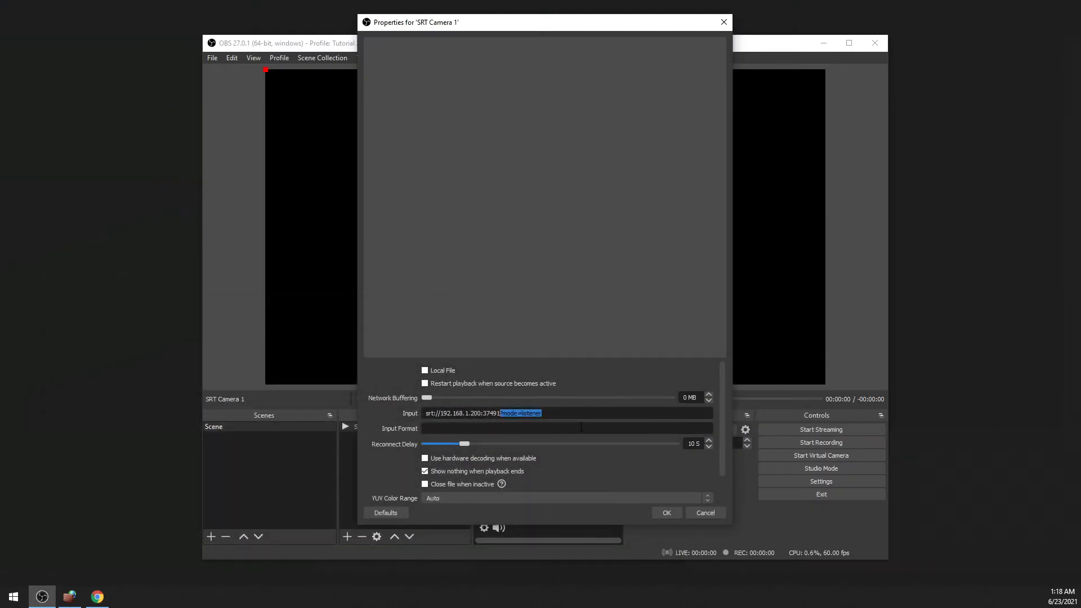
Append &latency=200000 to the network input of SRT Camera 1.
left_click(575, 415)
left_click(604, 409)
left_click_drag(602, 413, 545, 415)
left_click(599, 416)
left_click(580, 418, "shift")
key("BackSpace")
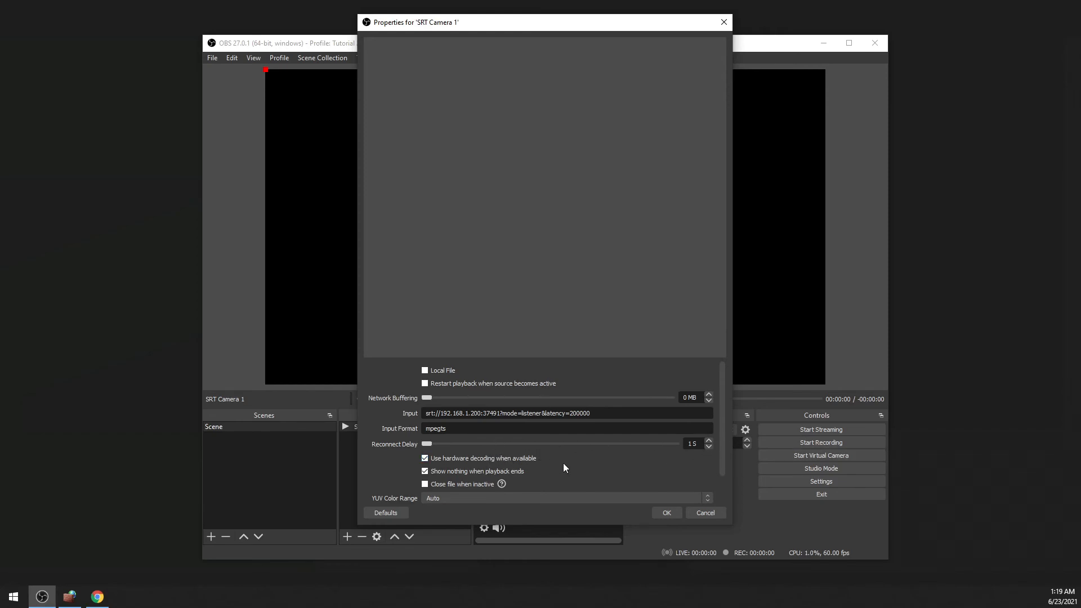
Set the source's input format to mpegts and reconnect delay to 1 s, enable hardware decoding, and confirm the source properties.
scroll(563, 468, "down", 2)
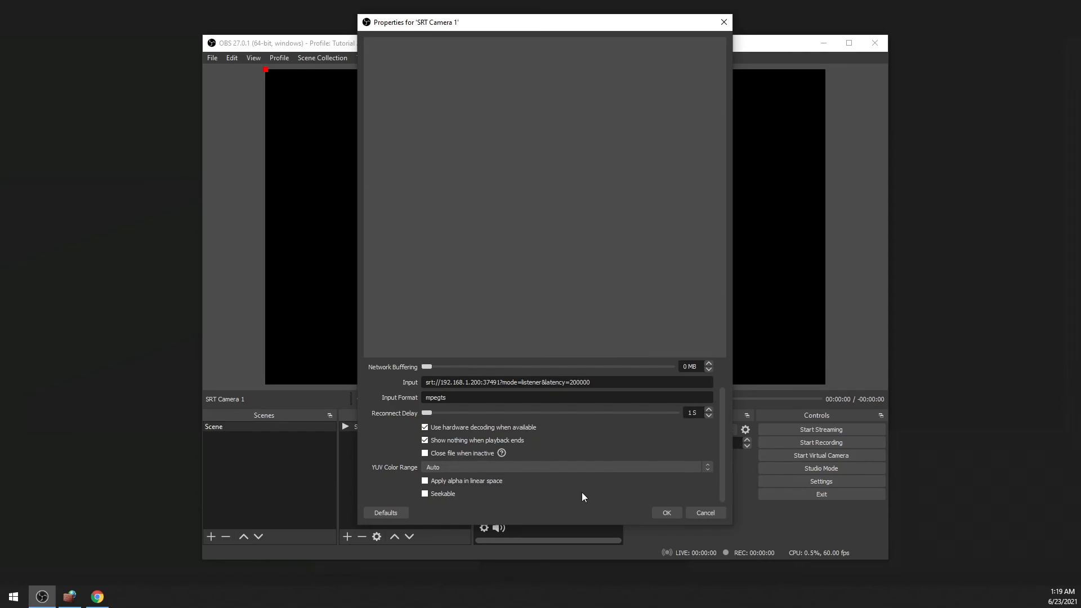
scroll(586, 496, "up", 2)
left_click(666, 512)
Shrink the Tutorial 2 OBS window and arrange it side by side with the Tutorial 1 OBS window.
left_click_drag(203, 35, 339, 91)
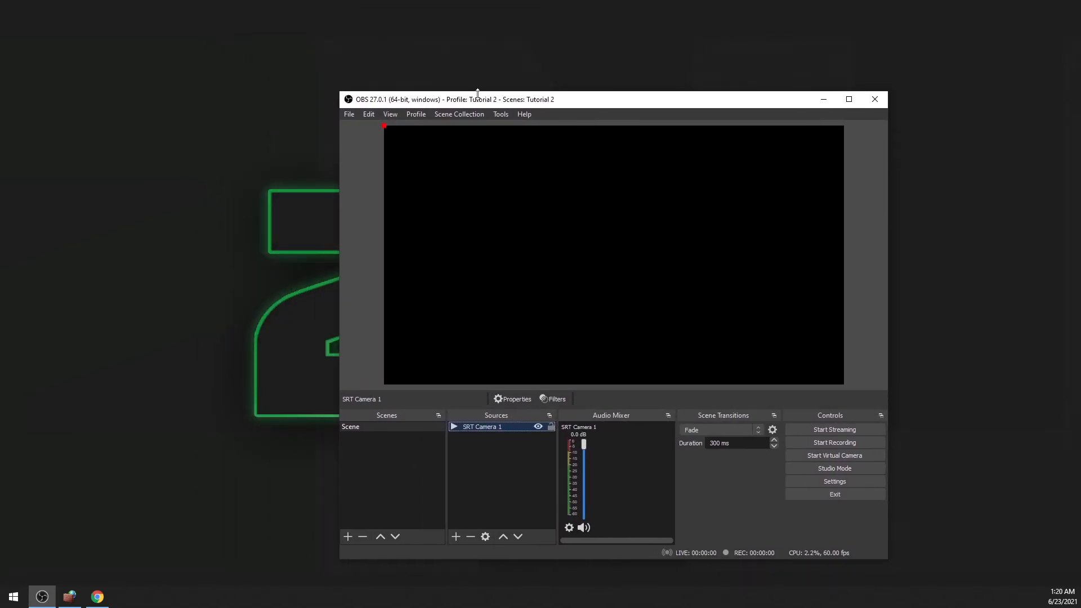
left_click_drag(496, 105, 687, 73)
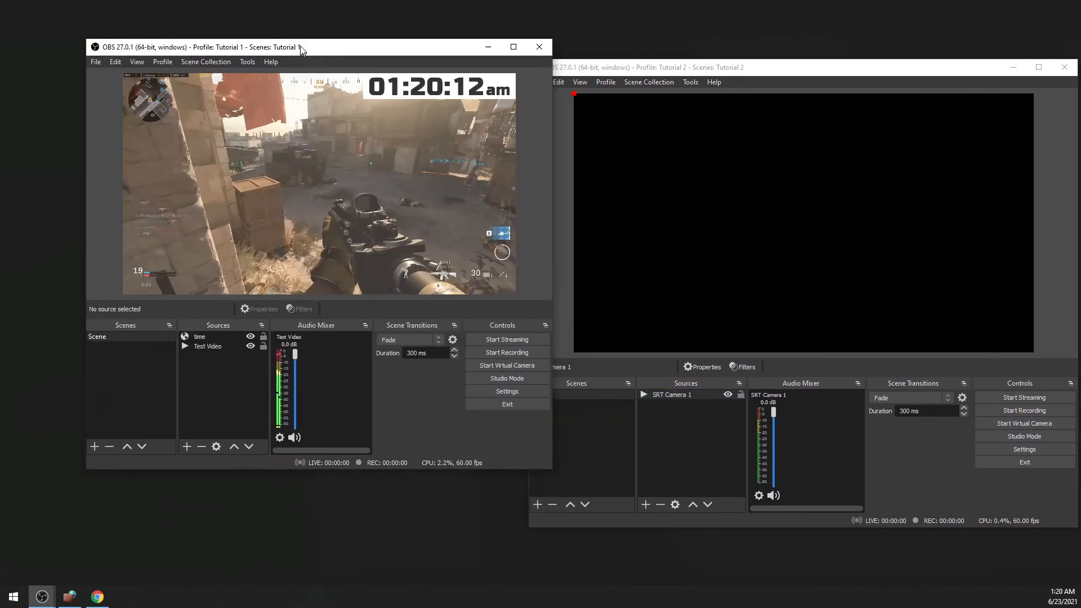
left_click_drag(299, 46, 212, 99)
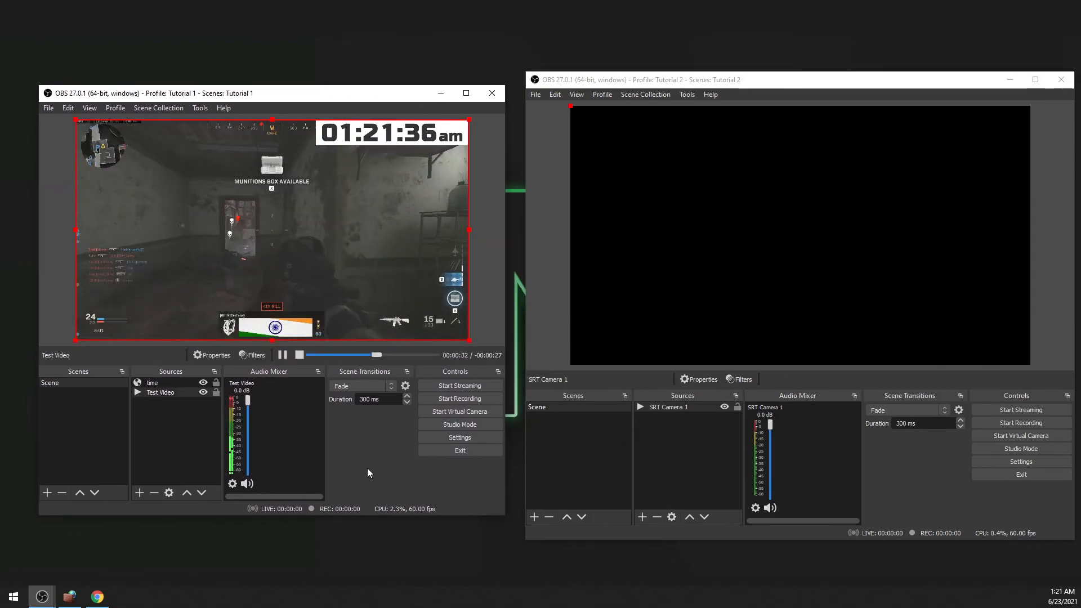
mouse_move(713, 79)
left_mouse_down()
mouse_move(706, 86)
mouse_move(715, 77)
left_mouse_up()
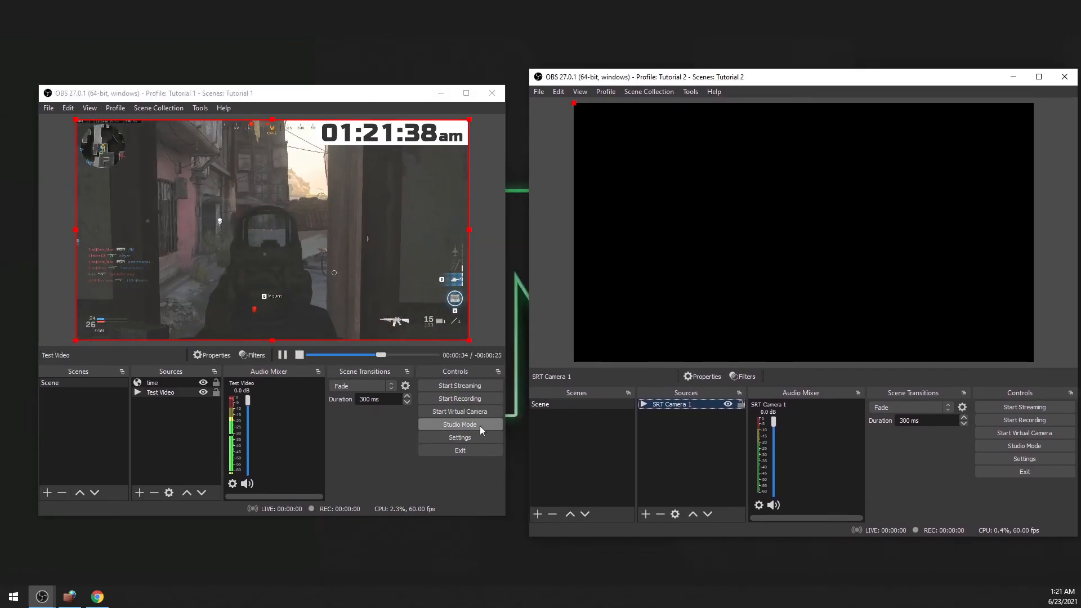
left_click(485, 134)
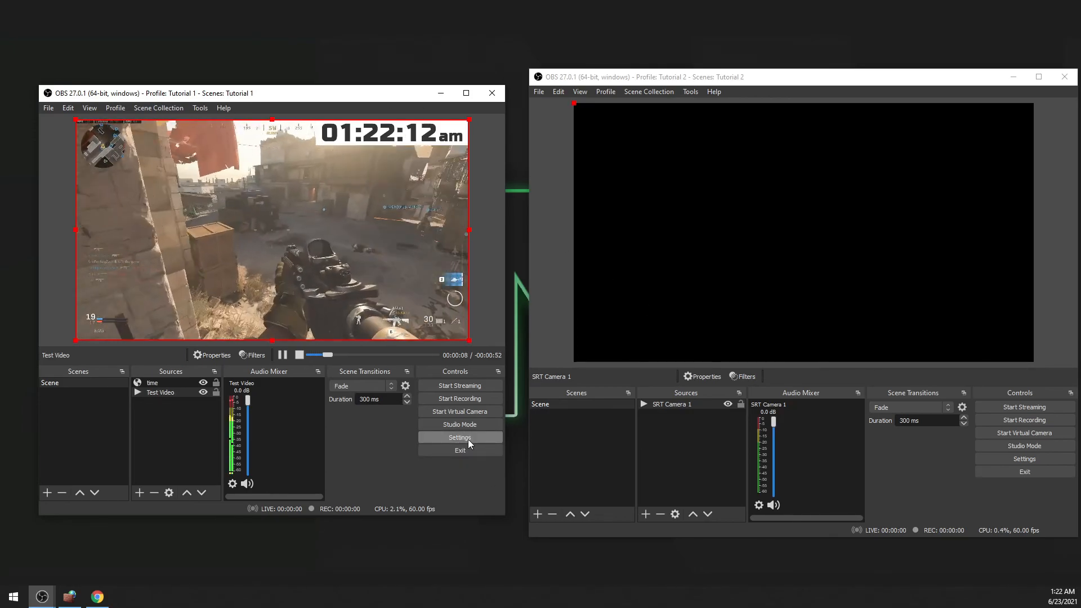
In the Tutorial 1 stream settings, choose the Custom service and enter the server srt://192.168.1.200:37491?mode=caller&latency=200000.
left_click(467, 439)
left_click_drag(132, 90, 140, 94)
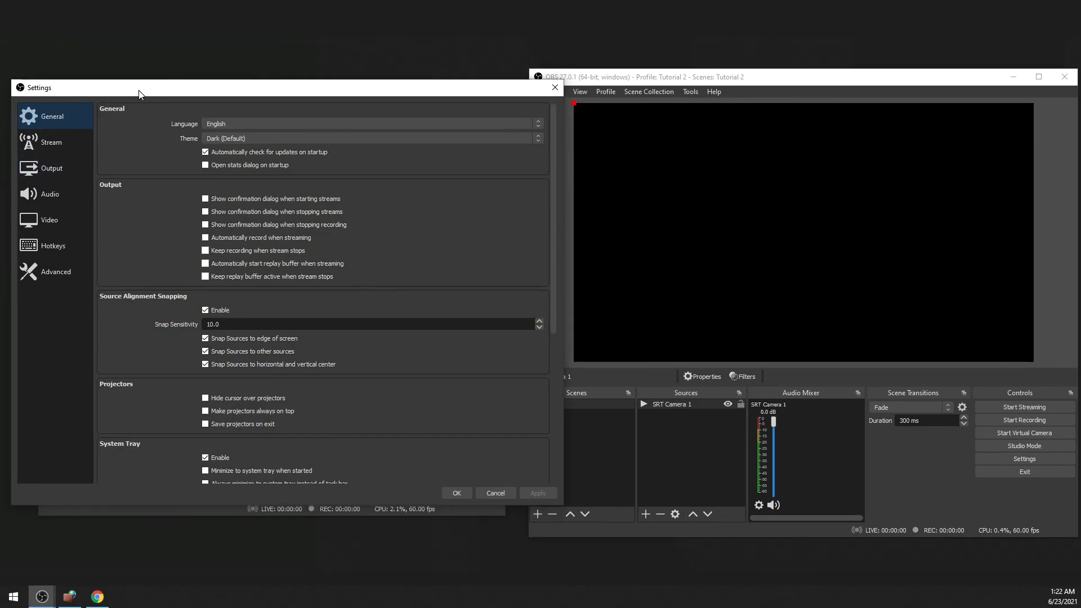
left_click(49, 144)
left_click(255, 112)
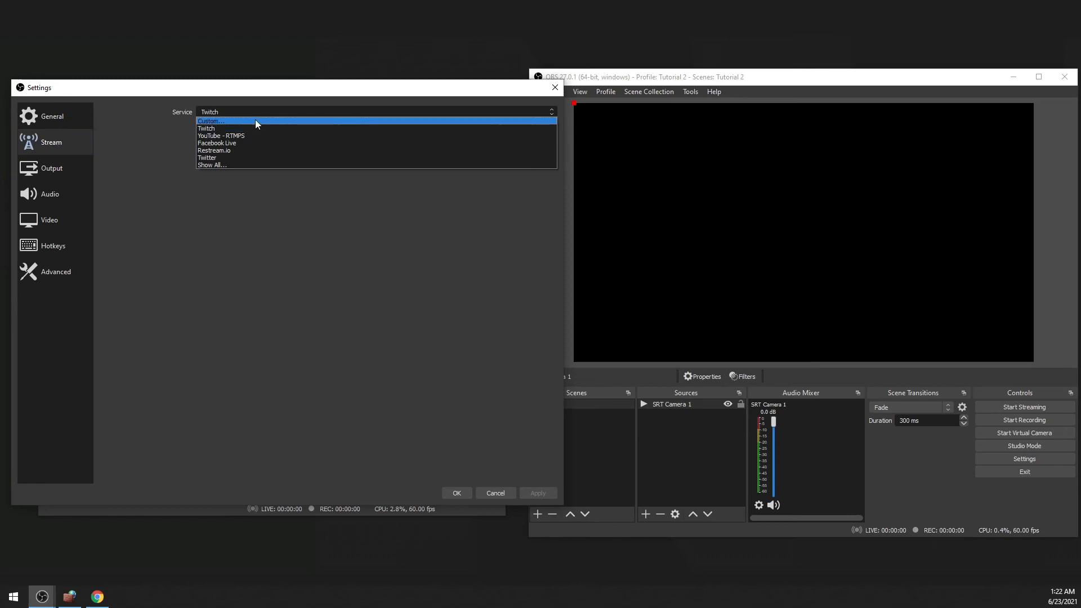
left_click(256, 121)
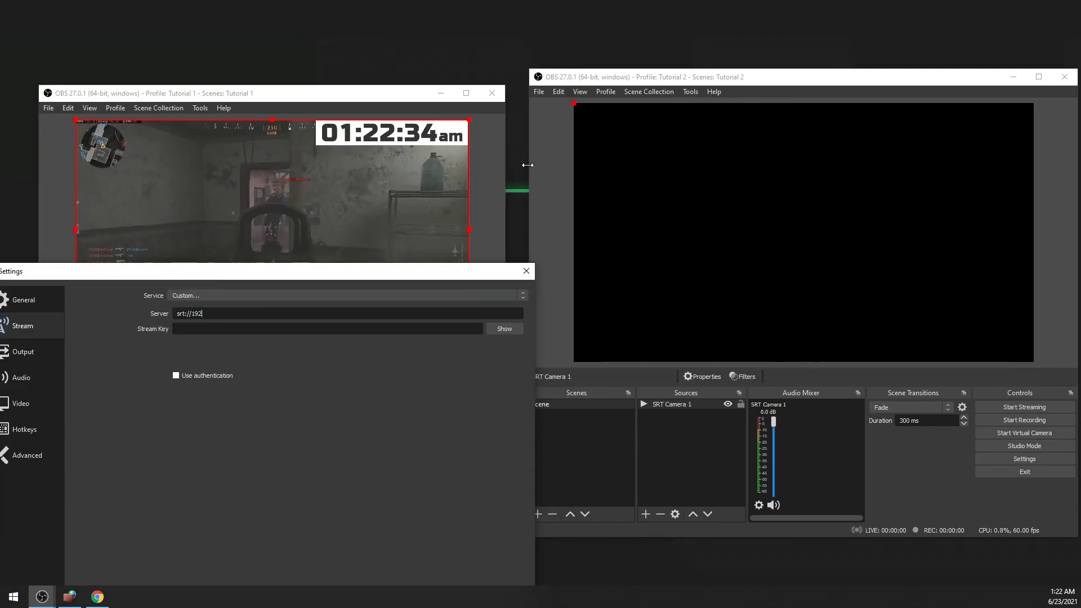
left_click_drag(344, 274, 385, 121)
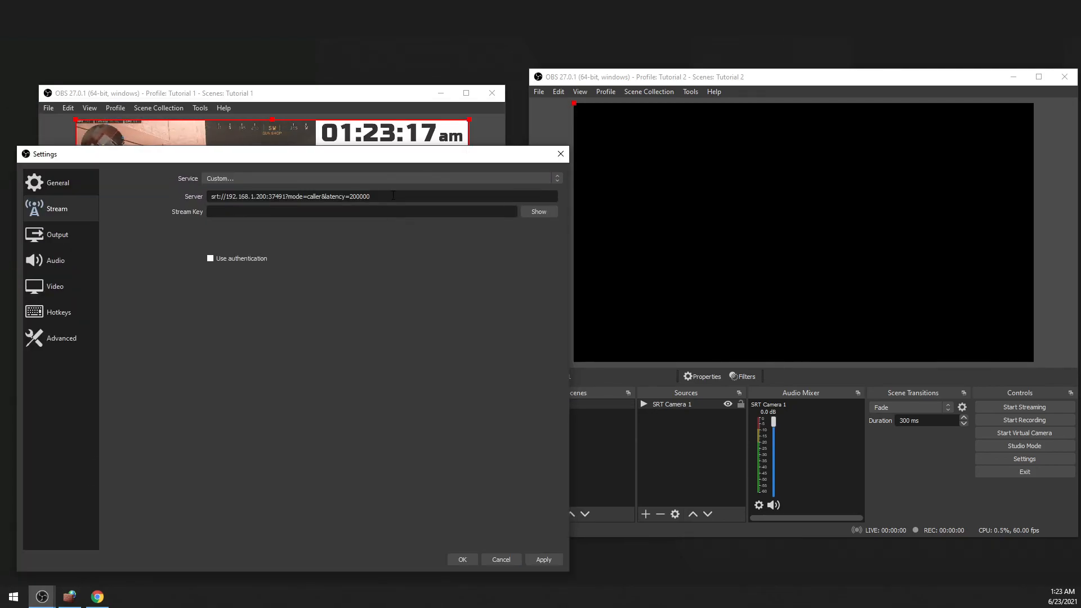
key("ctrl+a")
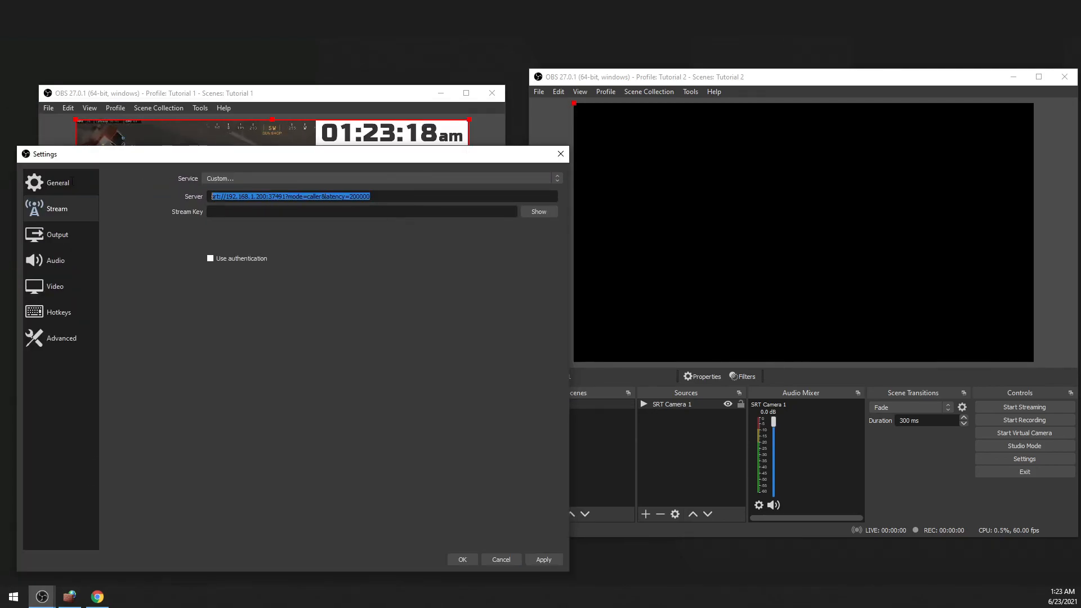
Compare the IP address and mode in the sender's server URL with the network input in SRT Camera 1's properties.
left_click(310, 196)
left_click_drag(226, 196, 267, 196)
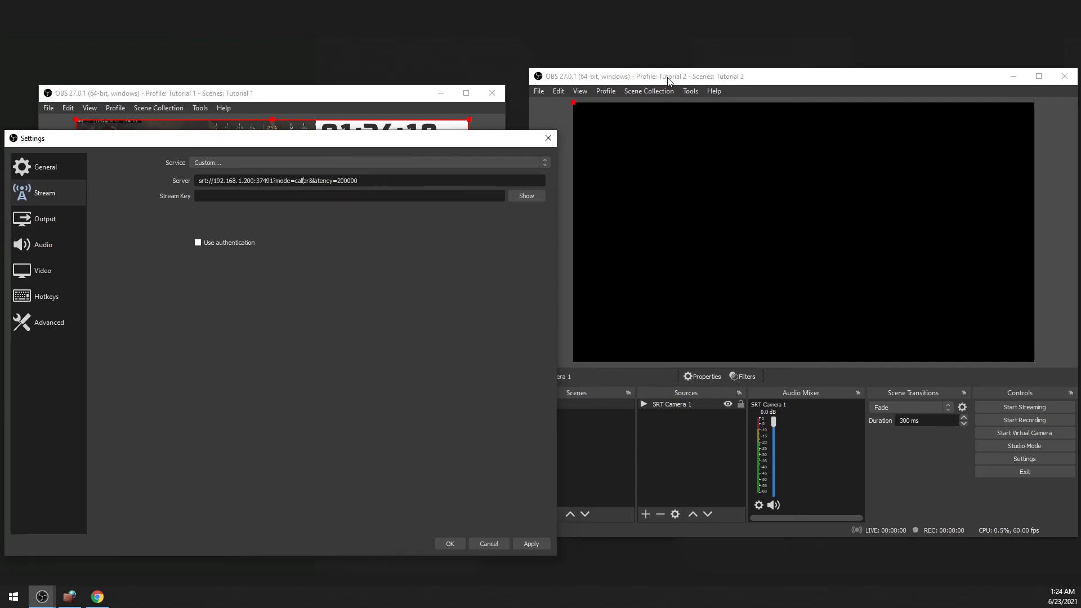
left_click(668, 82)
double_click(686, 405)
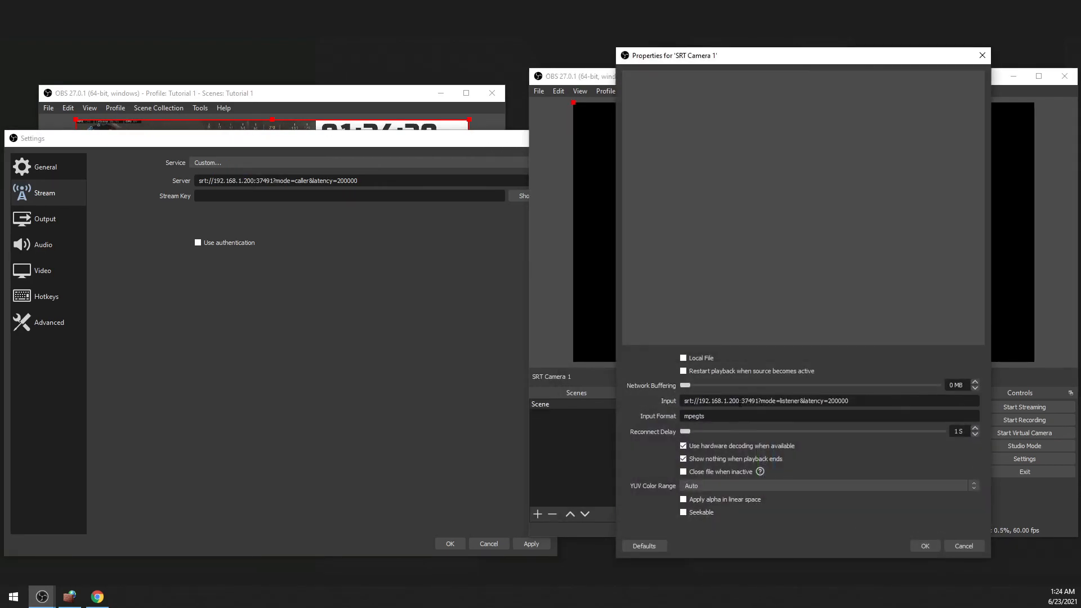
left_click_drag(761, 401, 796, 401)
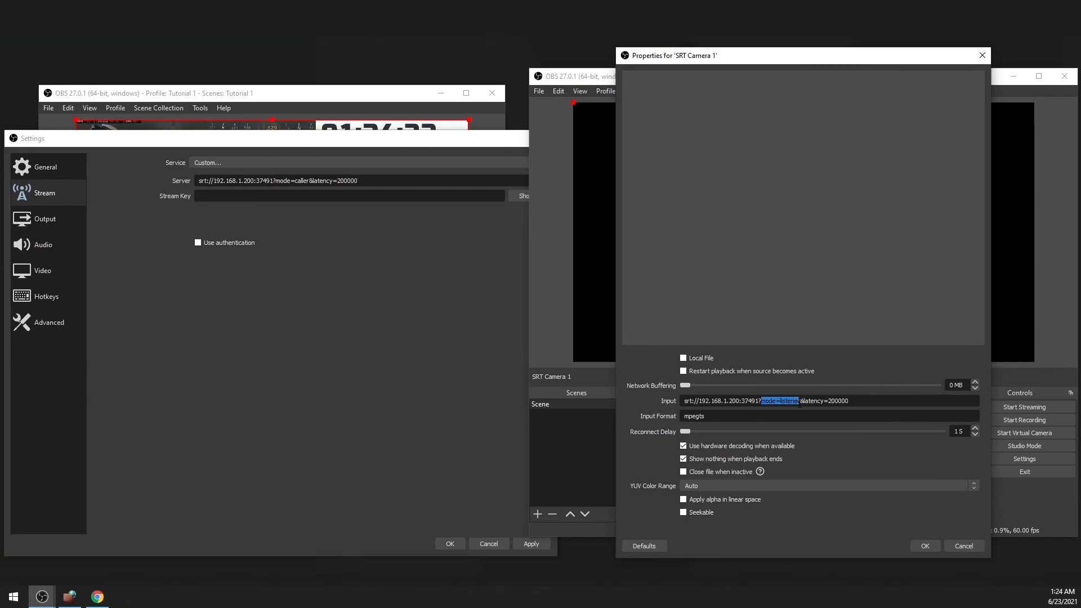
left_click(275, 180)
left_click_drag(275, 180, 310, 182)
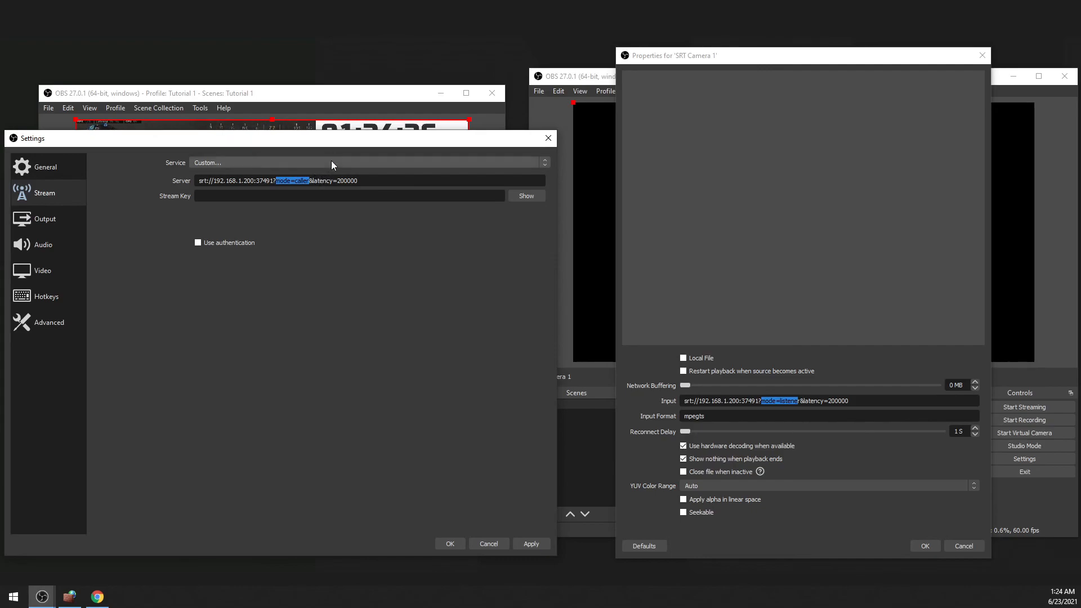
left_click_drag(773, 59, 818, 66)
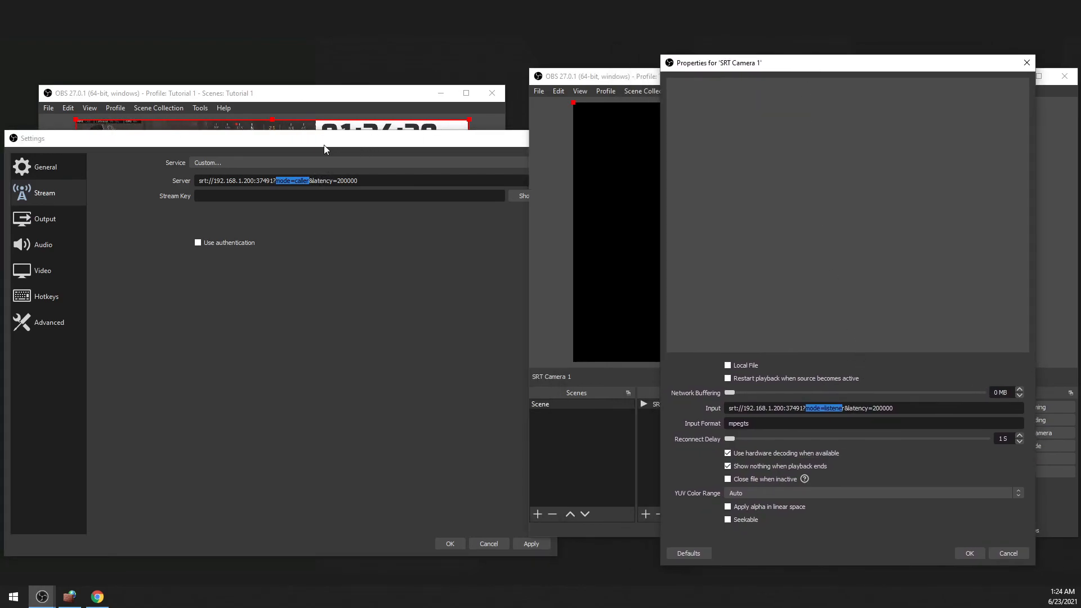
left_click(302, 157)
double_click(296, 180)
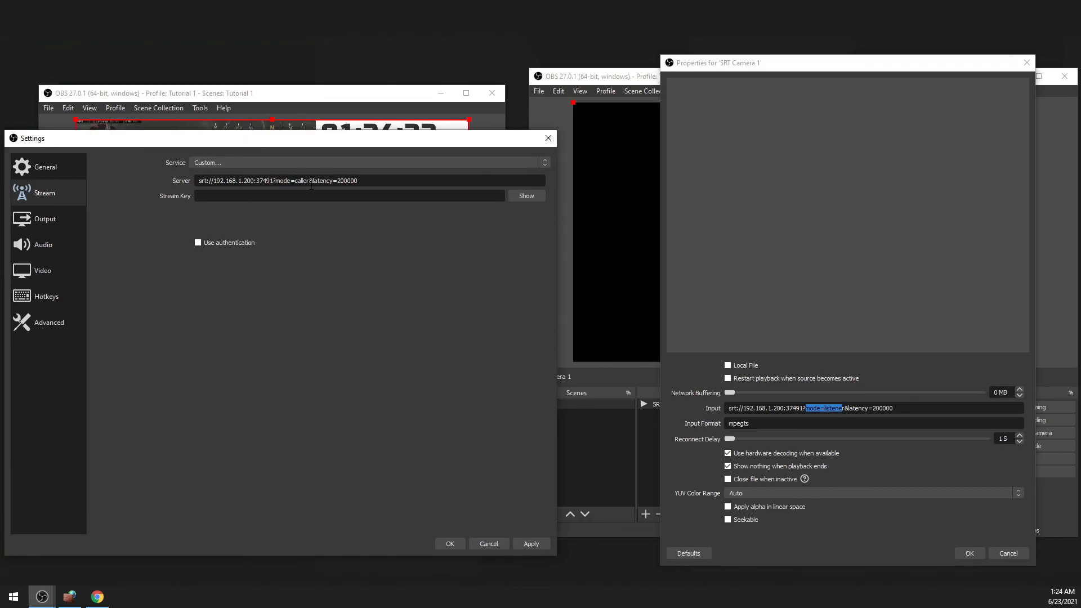
left_click_drag(295, 185, 276, 185)
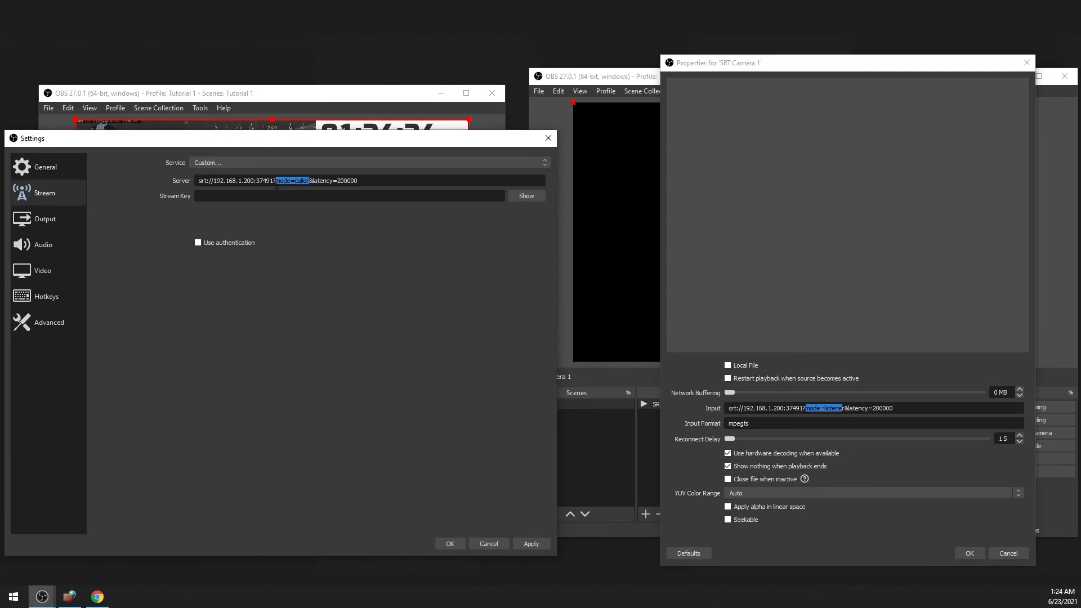
Remove mode=caller& from the sender's server URL, leaving srt://192.168.1.200:37491?latency=200000.
left_click(311, 181)
key("shift+Left")
key("shift+Left")
key("shift+Left")
key("shift+Left")
key("shift+Left")
key("shift+Left")
key("shift+Left")
key("shift+Left")
key("shift+Left")
key("shift+Left")
key("shift+Left")
key("shift+Left")
key("shift+Left")
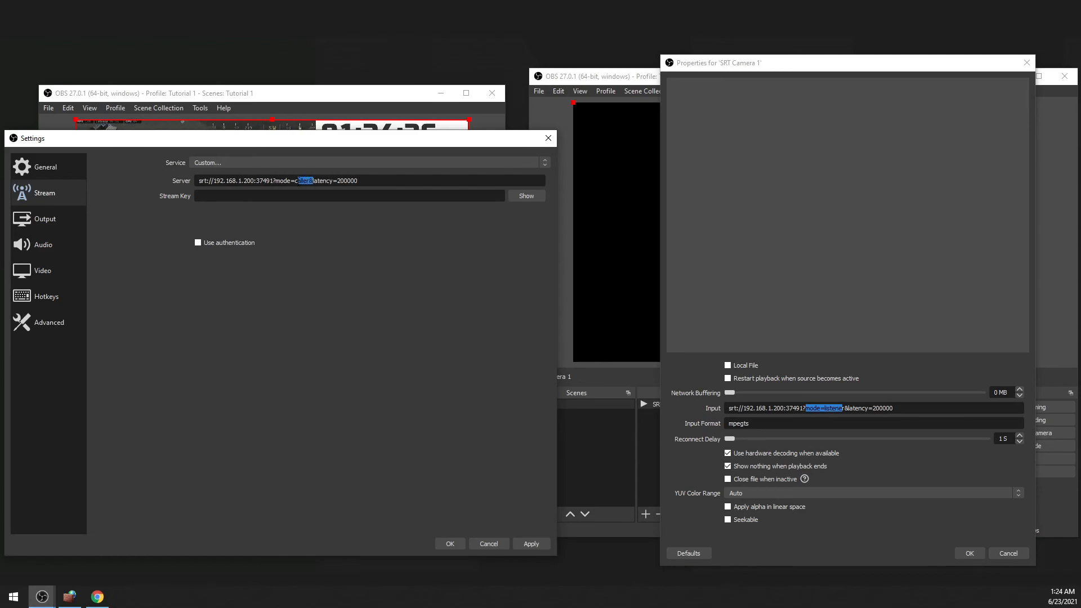
key("BackSpace")
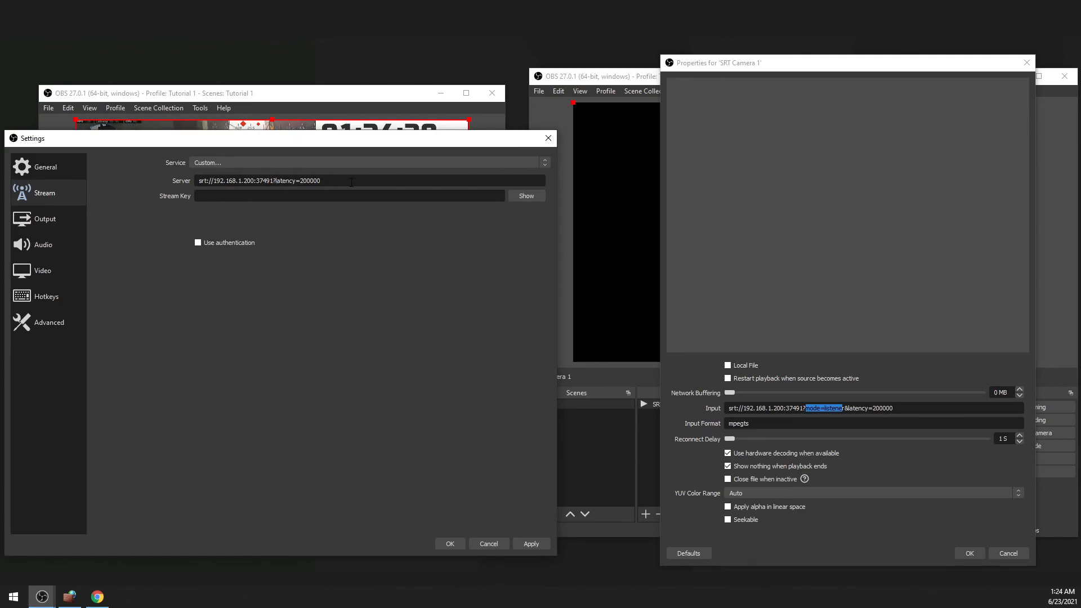
type("l")
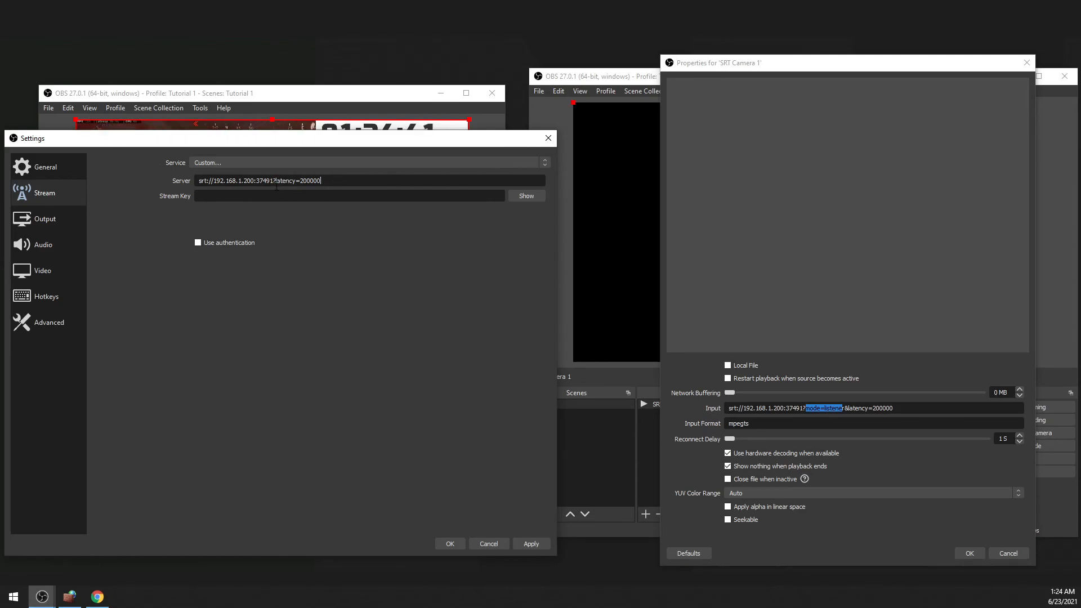
Compare the latency option in the sender's server URL with the one in SRT Camera 1's input.
left_click_drag(273, 180, 326, 184)
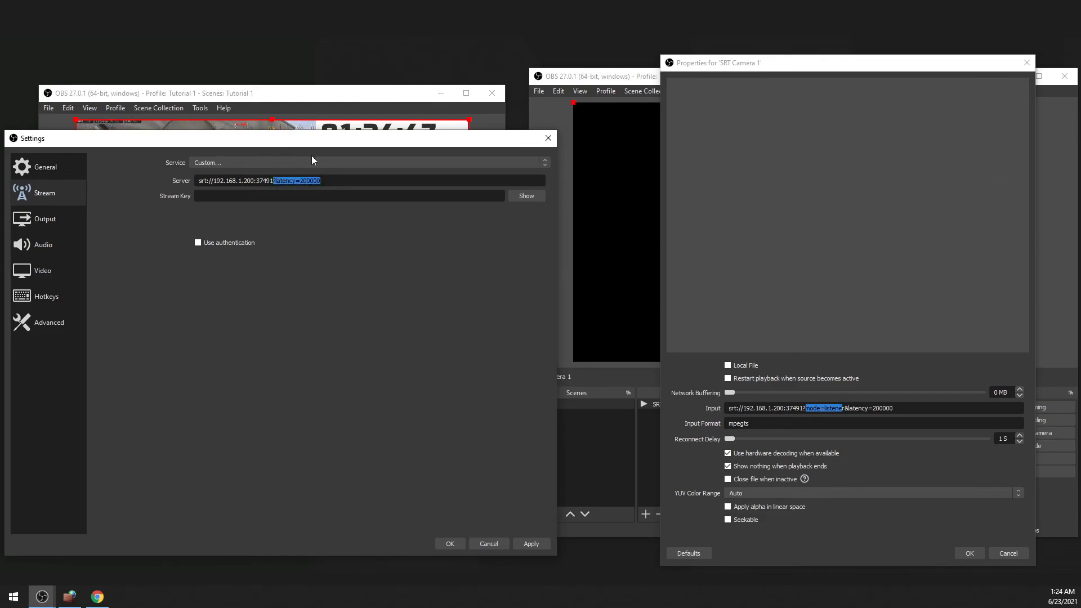
double_click(310, 180)
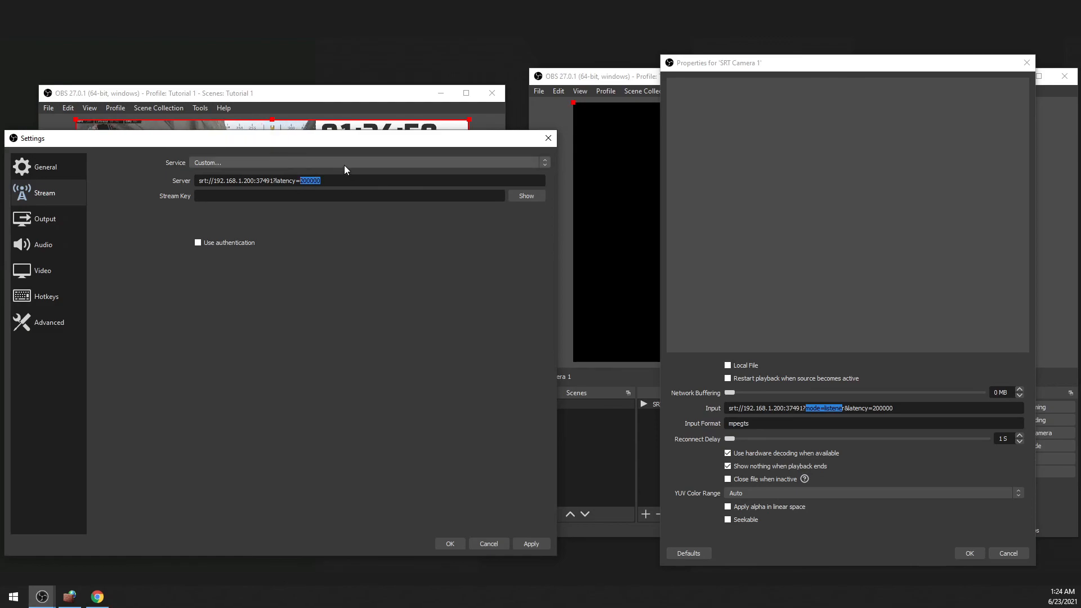
double_click(878, 408)
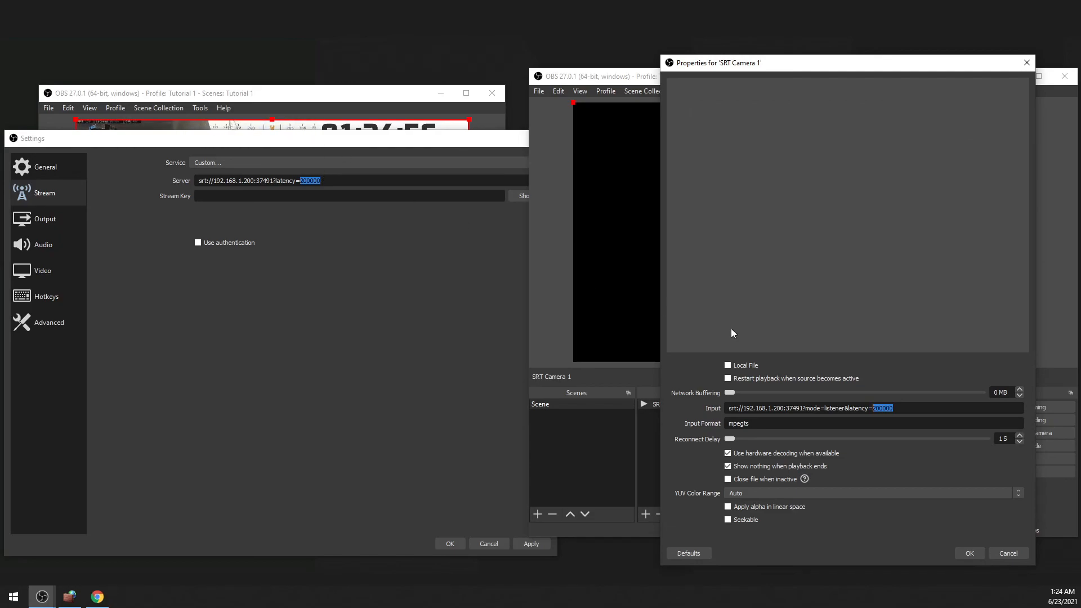
Try a latency of 2000000 in the sender's server URL and compare it with SRT Camera 1's input.
left_click(347, 180)
type("0")
left_click_drag(344, 180, 303, 184)
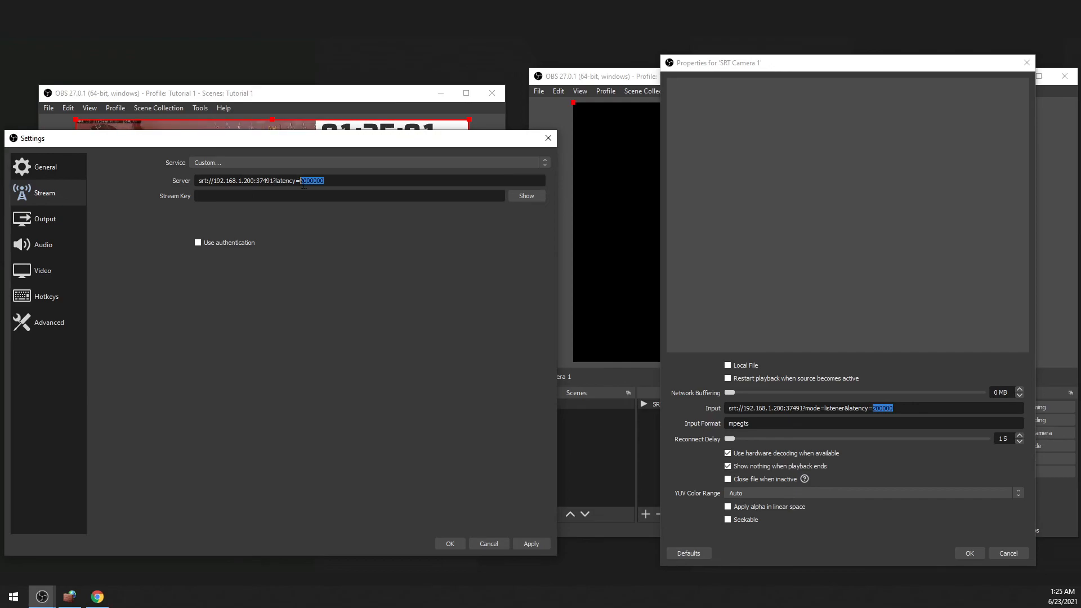
left_click(908, 409)
left_click_drag(906, 408, 883, 409)
Set the latency in the sender's server URL to 200000 and apply the stream settings.
left_click_drag(344, 182, 297, 183)
type("=200000")
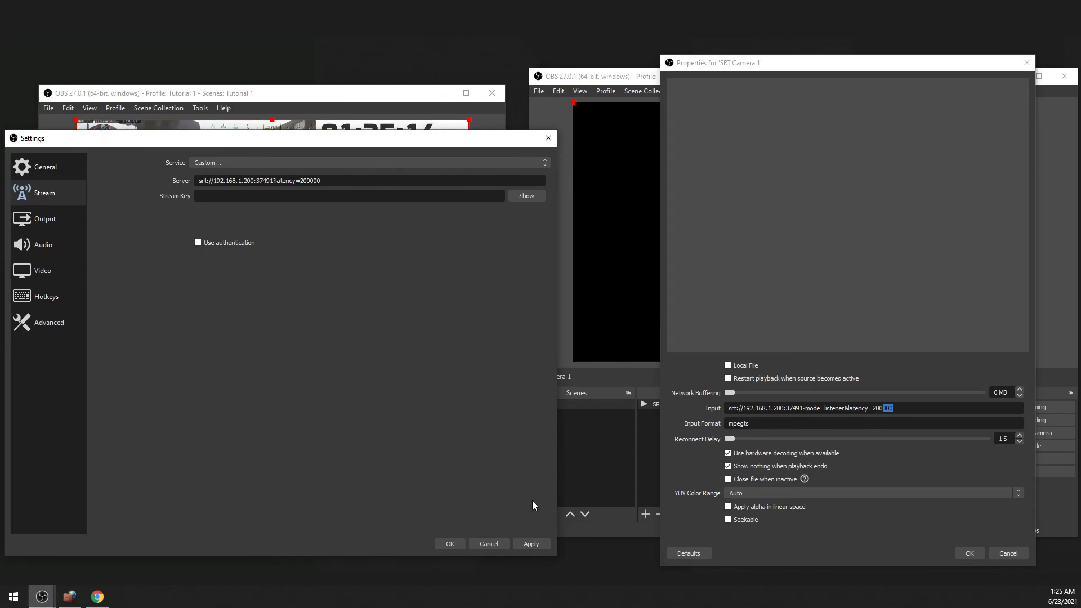
left_click(537, 543)
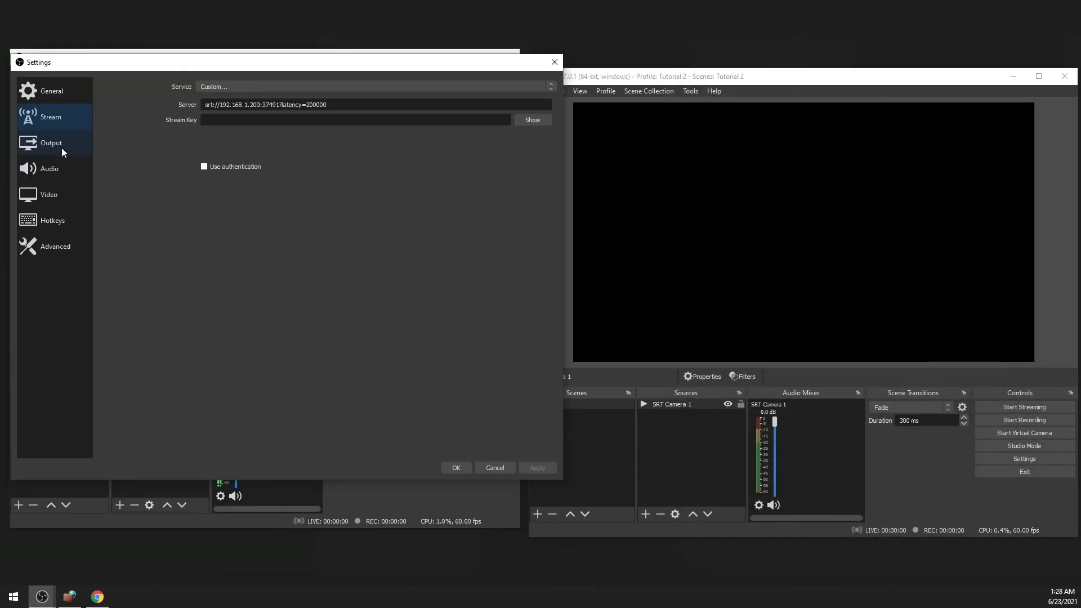
In the output settings, choose NVIDIA NVENC H.264 (new) as the streaming encoder and CBR as the rate control.
left_click(48, 143)
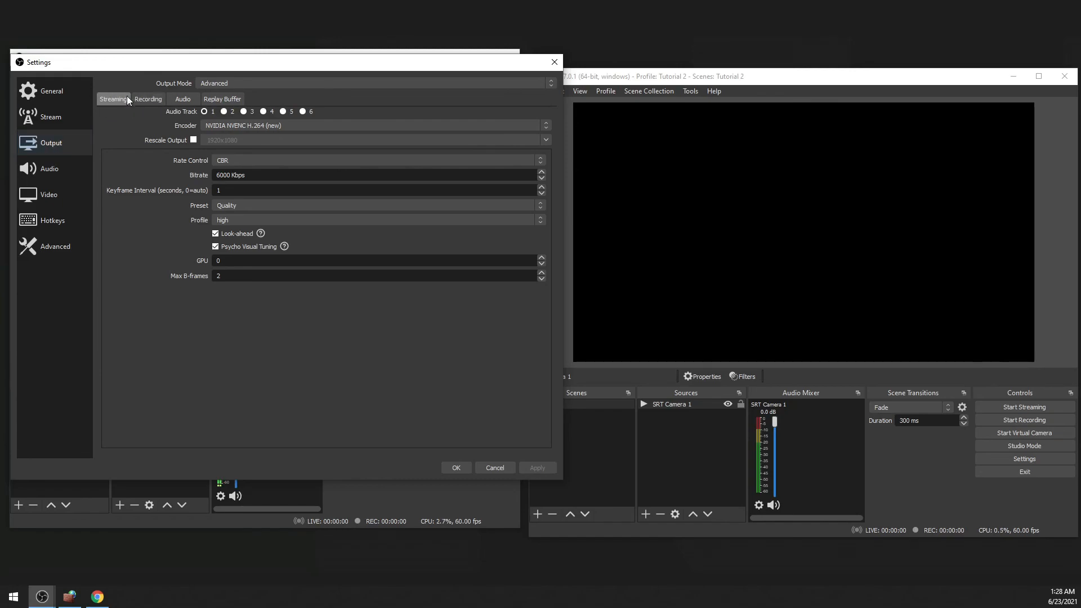
left_click(268, 126)
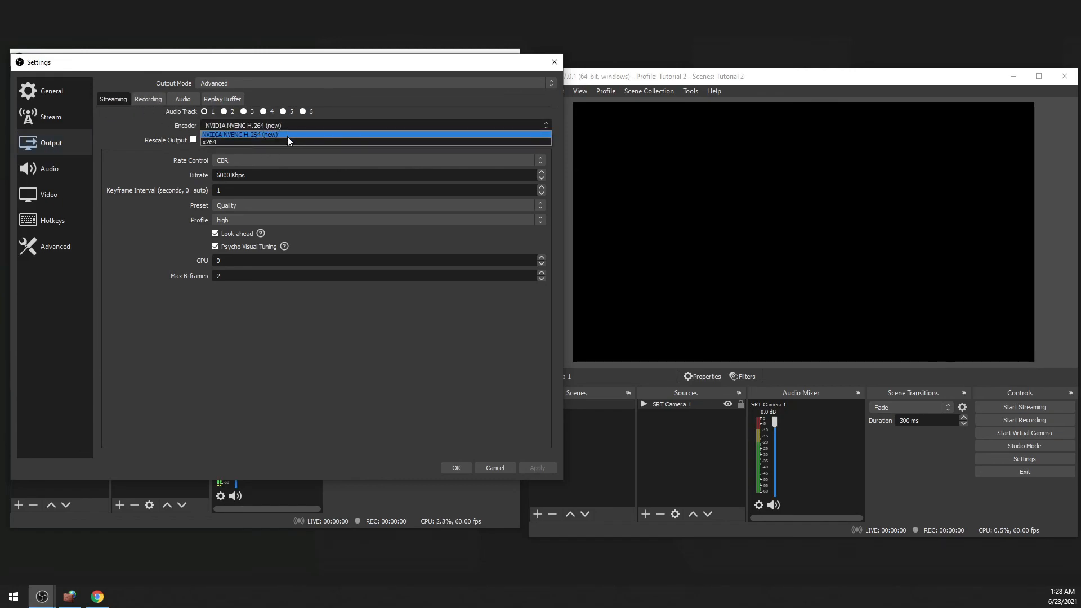
left_click(287, 136)
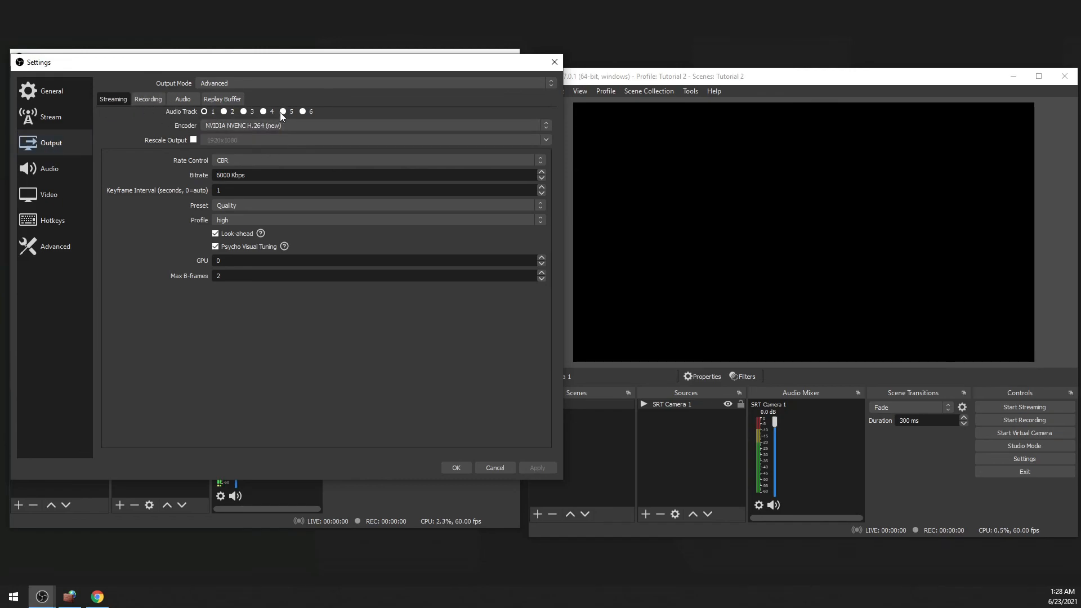
left_click(252, 158)
left_click(251, 158)
left_click(271, 163)
Set the streaming keyframe interval to 1 second and confirm the settings.
left_click(255, 192)
key("BackSpace")
type("2")
left_click_drag(228, 190, 202, 191)
type("1")
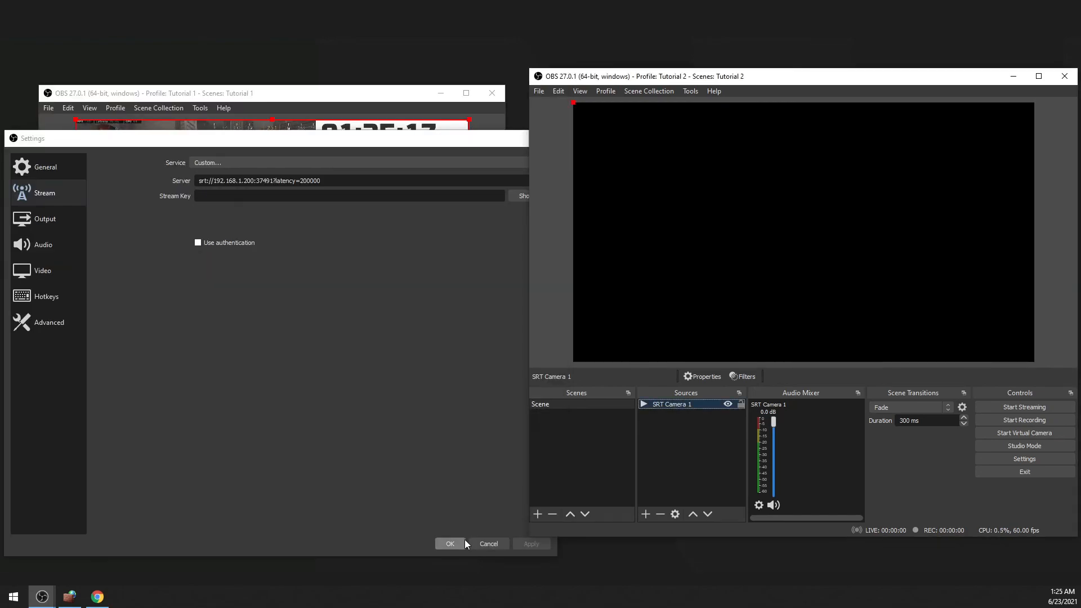
left_click(456, 541)
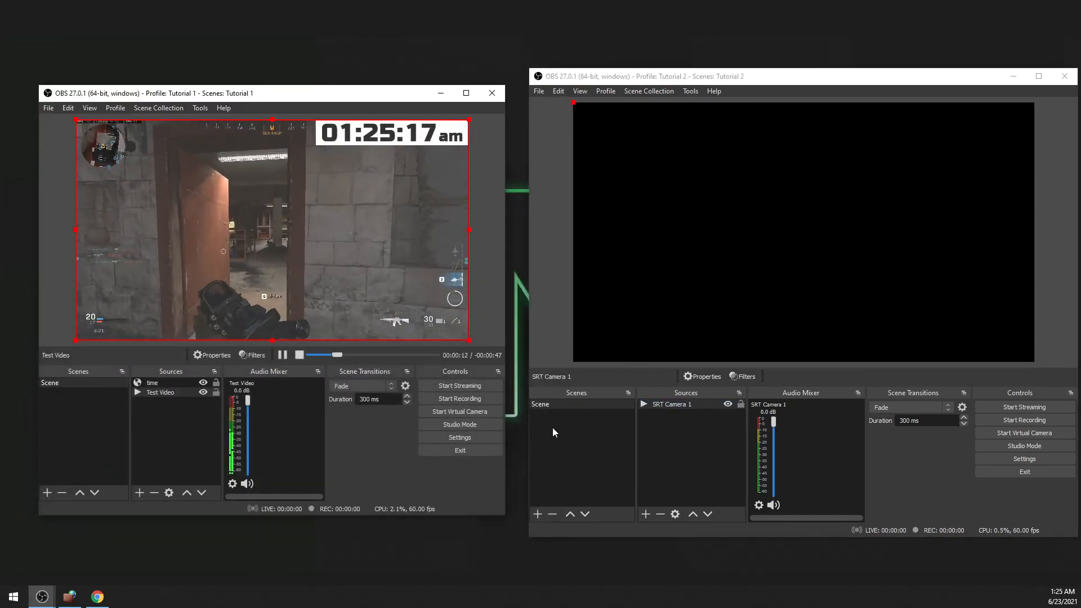
Start streaming from the Tutorial 1 instance to test reception in SRT Camera 1, and stop the stream again.
left_click(469, 385)
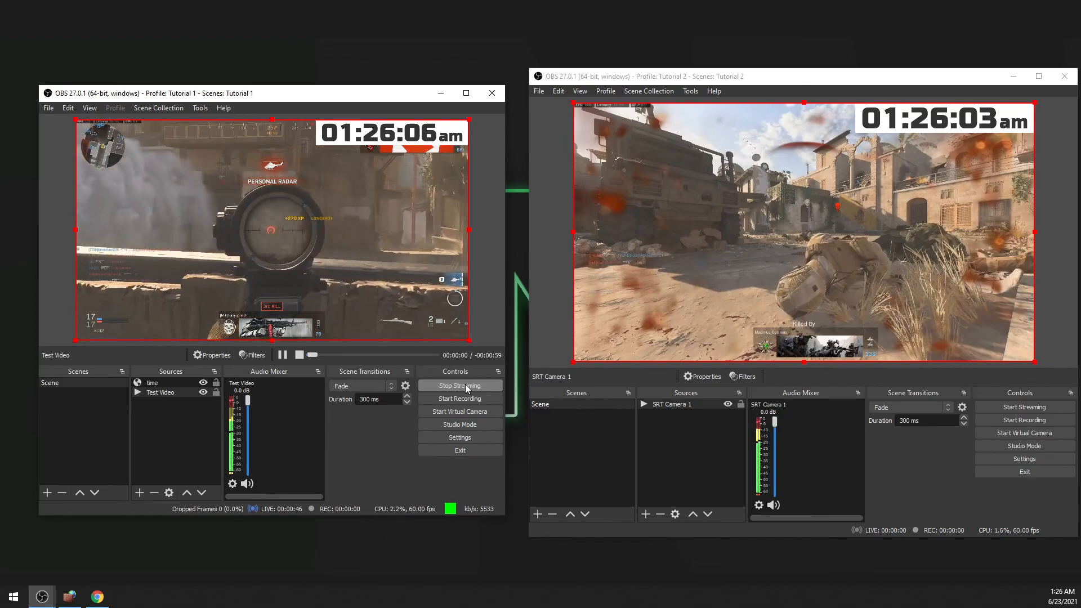
left_click(458, 387)
In the Tutorial 1 instance's output settings, set the output mode to Advanced and the recording type to Custom Output (FFmpeg).
left_click(478, 437)
left_click(44, 175)
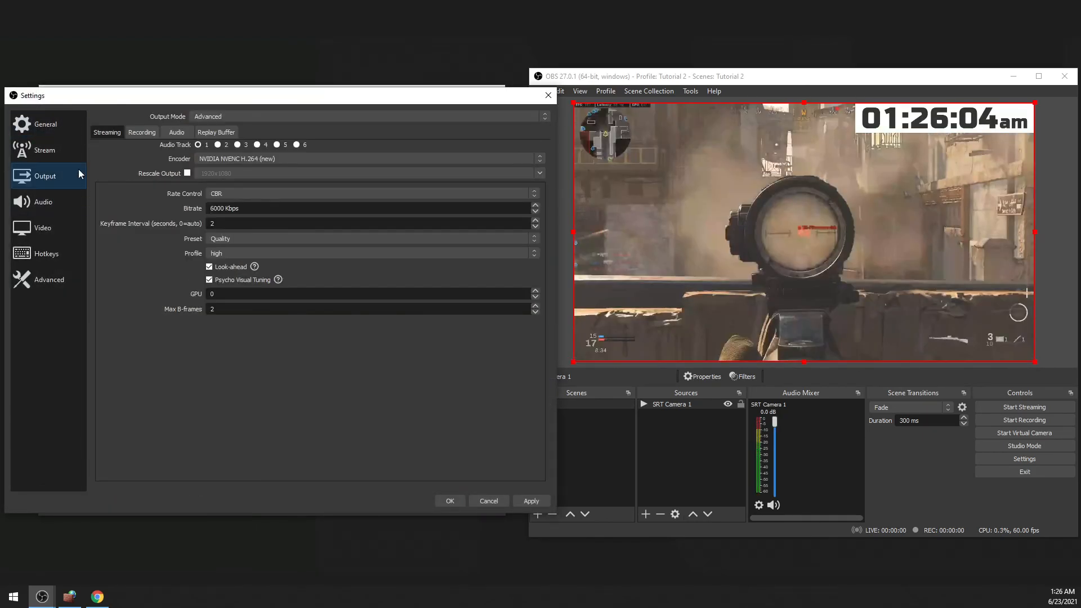
left_click(144, 133)
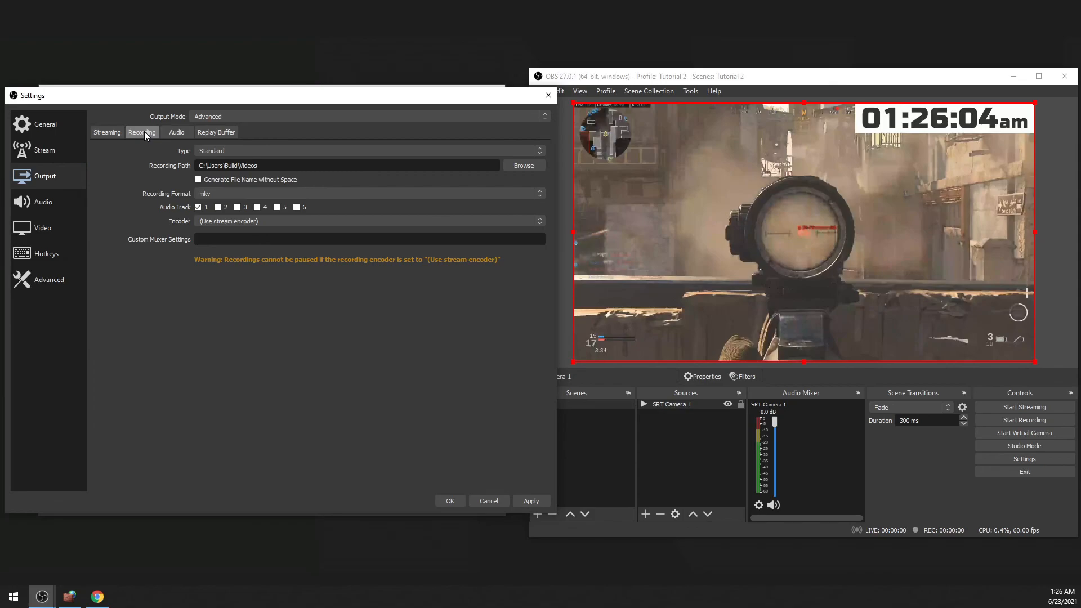
left_click(282, 151)
left_click(281, 150)
left_click(266, 116)
left_click(270, 126)
left_click(259, 115)
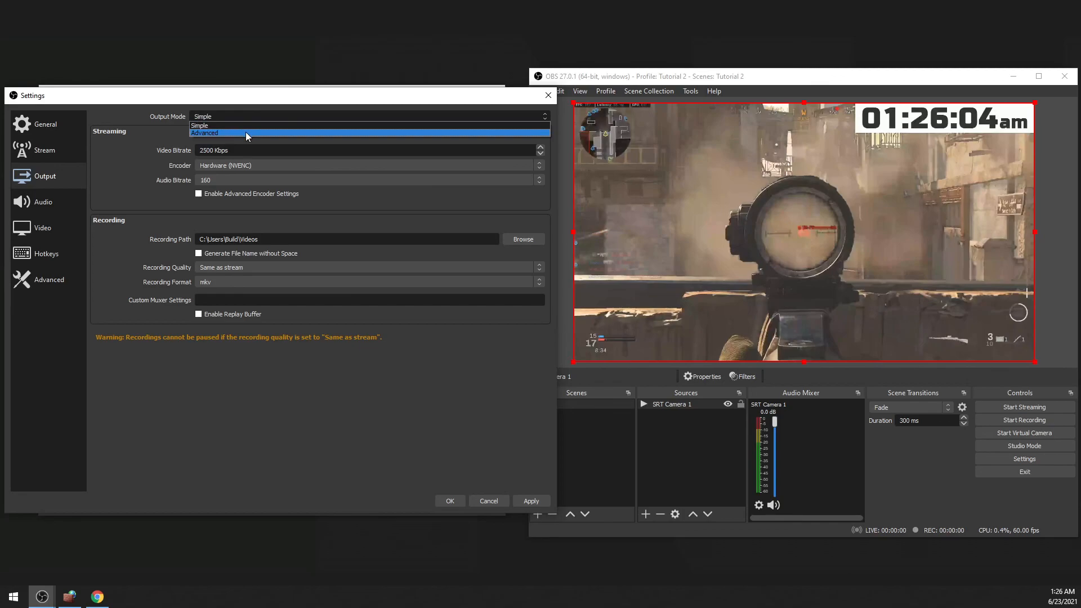
left_click(245, 131)
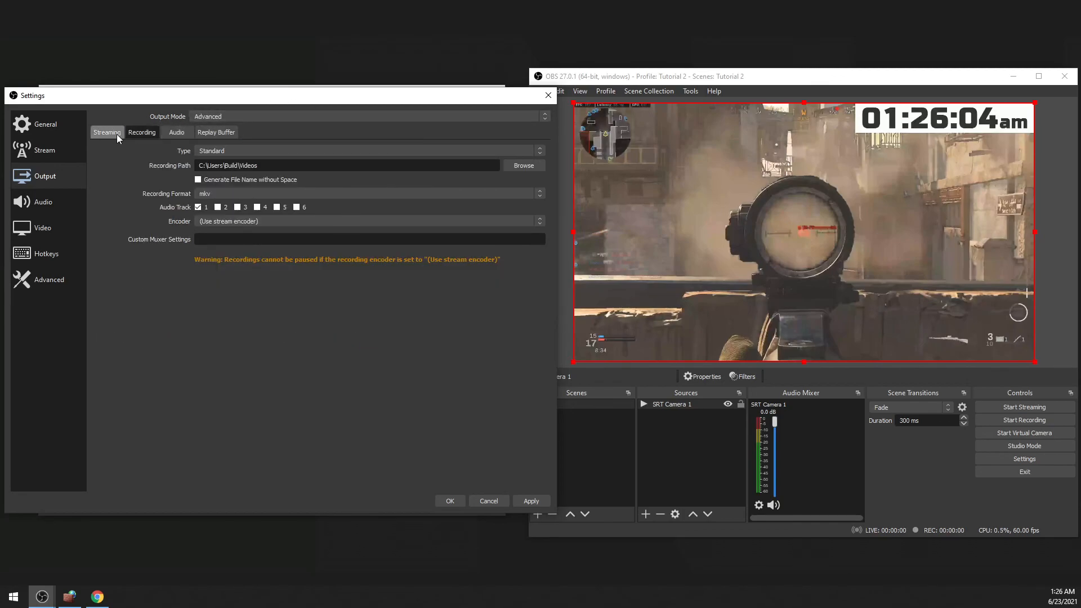
left_click(269, 150)
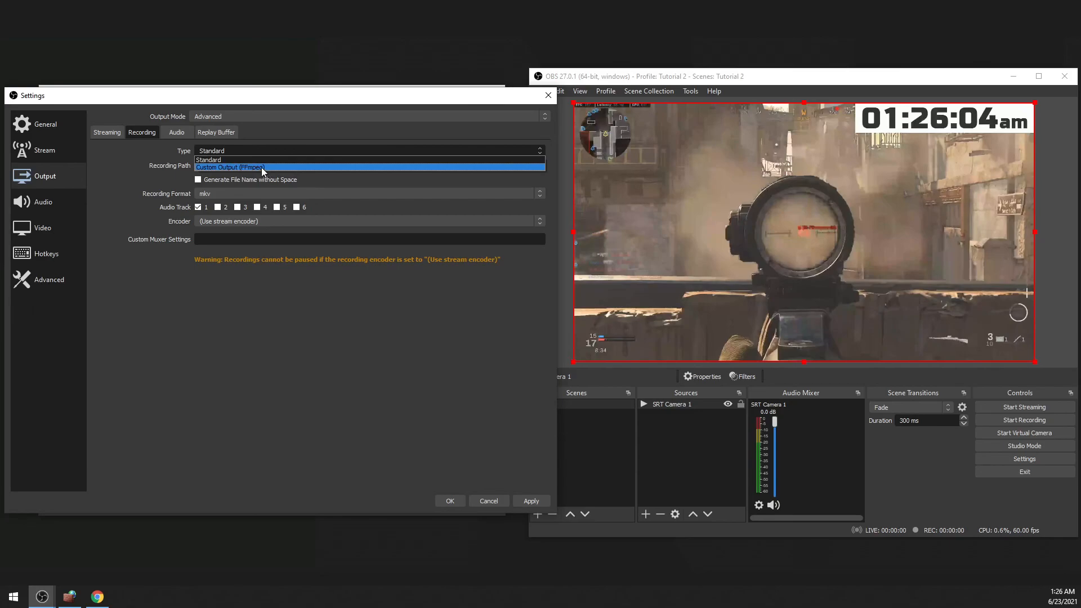
left_click(262, 167)
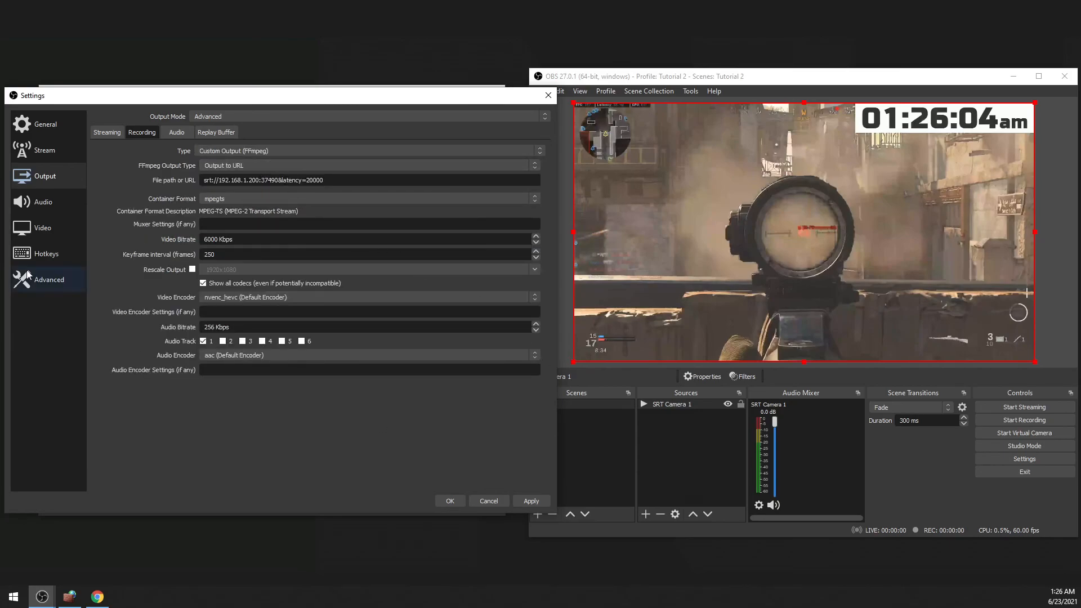
Set the FFmpeg output type to Output to URL and check the SRT address entered as the recording destination.
left_click(278, 166)
left_click(275, 174)
left_click(268, 165)
left_click(252, 181)
left_click_drag(365, 183, 109, 188)
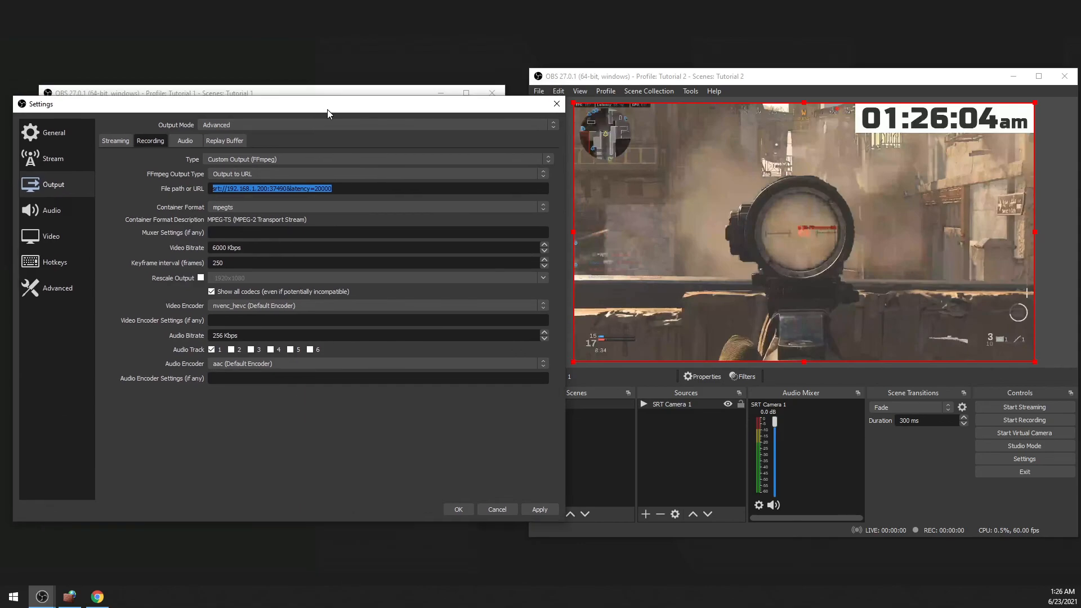
key("Up")
left_click_drag(344, 150, 62, 164)
left_click(53, 184)
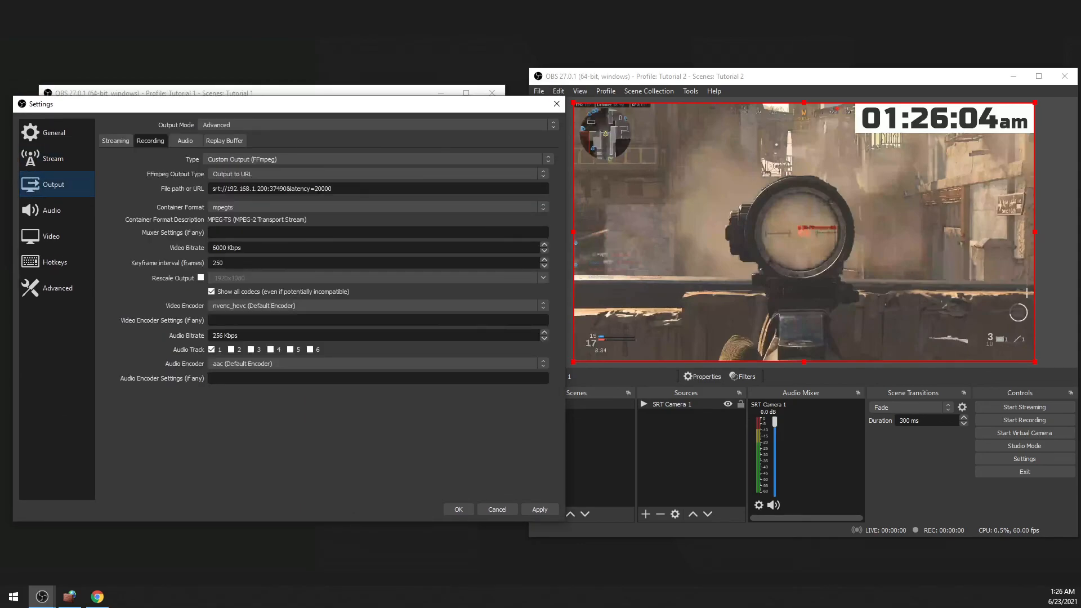
Keep mpegts as the recording's container format and compare it with the input format in SRT Camera 1's properties.
left_click(219, 204)
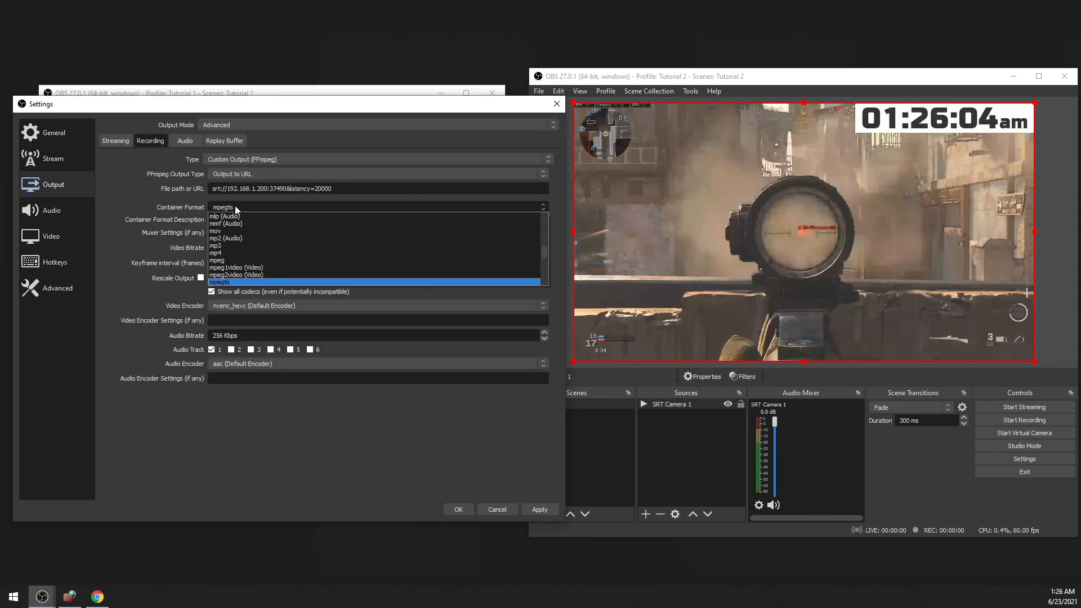
left_click(241, 205)
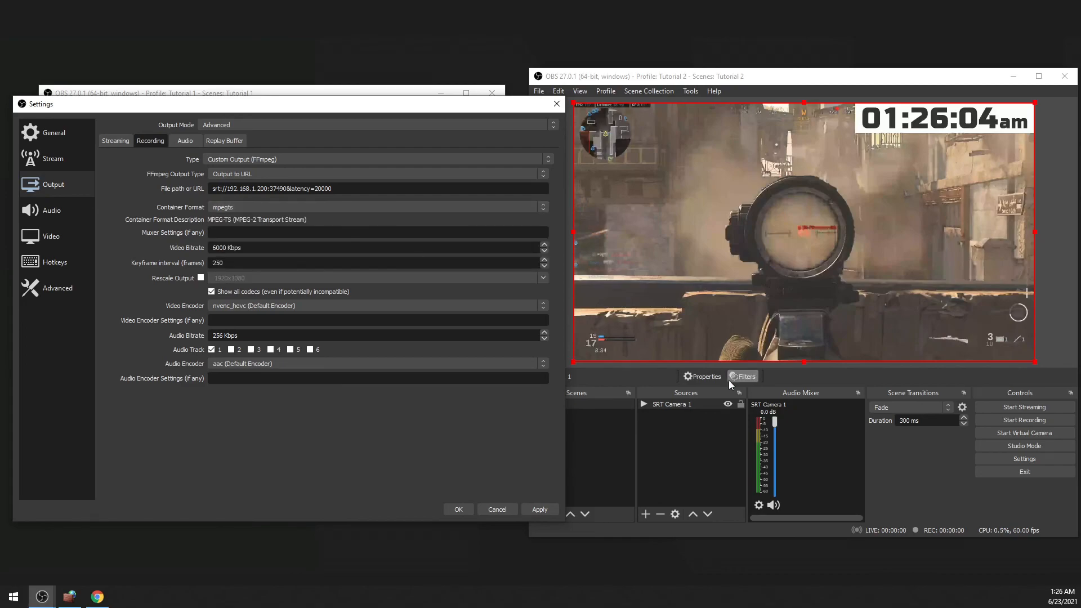
left_click(702, 376)
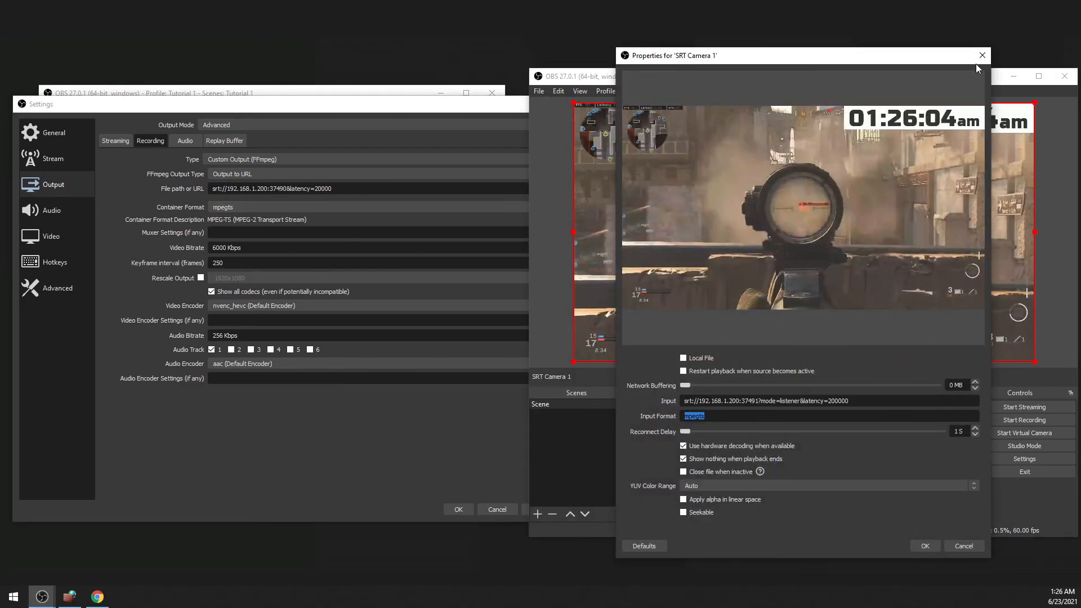
left_click(982, 55)
Keep the recording's video bitrate at 6000 Kbps and enable showing all codecs, even if potentially incompatible.
triple_click(231, 248)
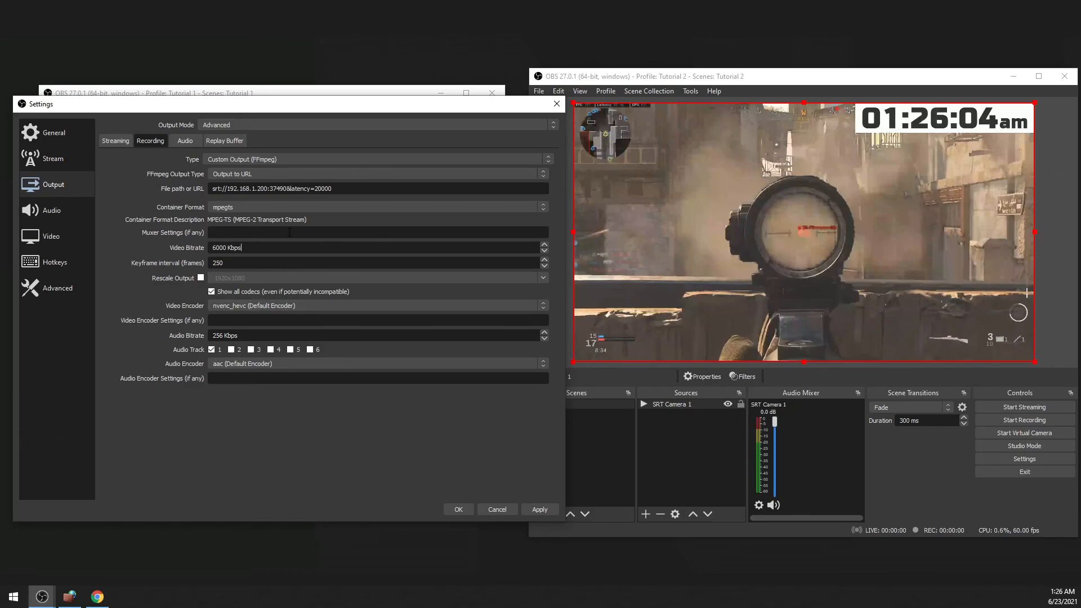
key("Tab")
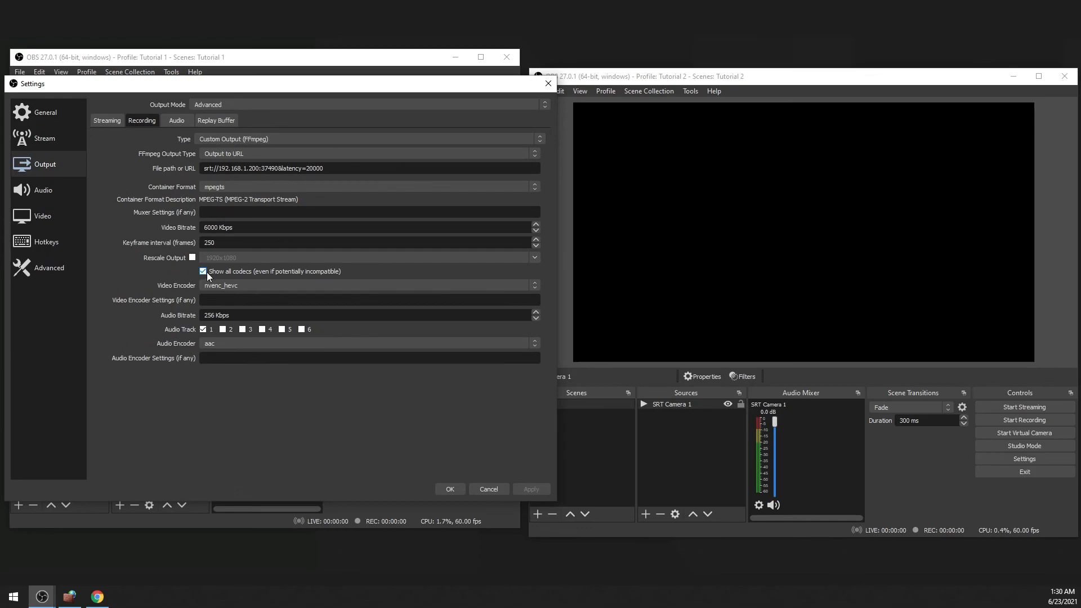
left_click(204, 271)
left_click(203, 272)
Try libx264 and nvenc_h264 as the video encoder for the FFmpeg recording output.
left_click(223, 285)
scroll(326, 316, "up", 2)
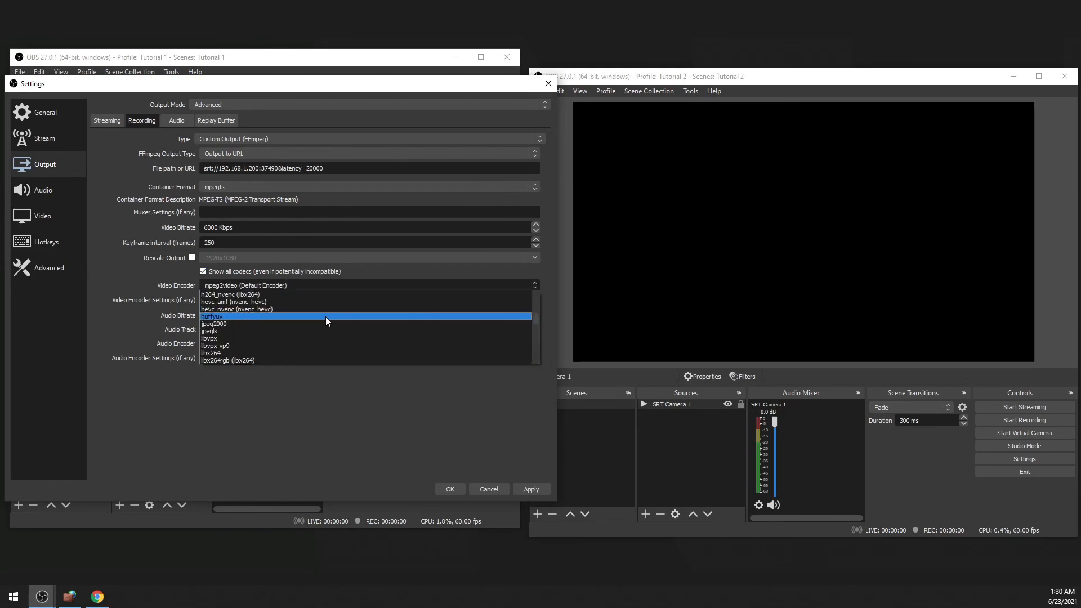
scroll(317, 338, "down", 1)
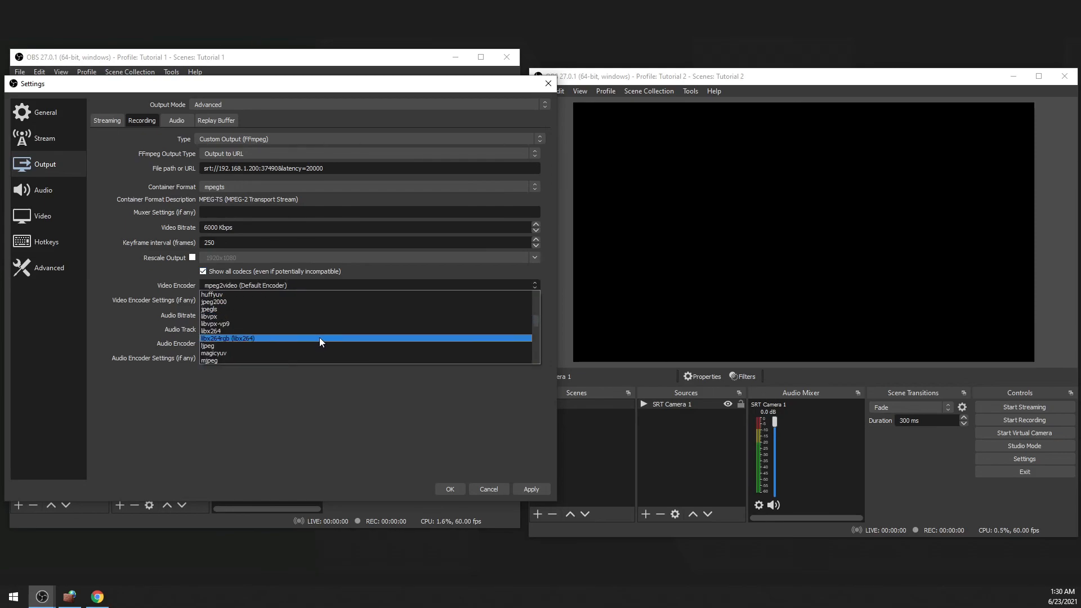
left_click(304, 330)
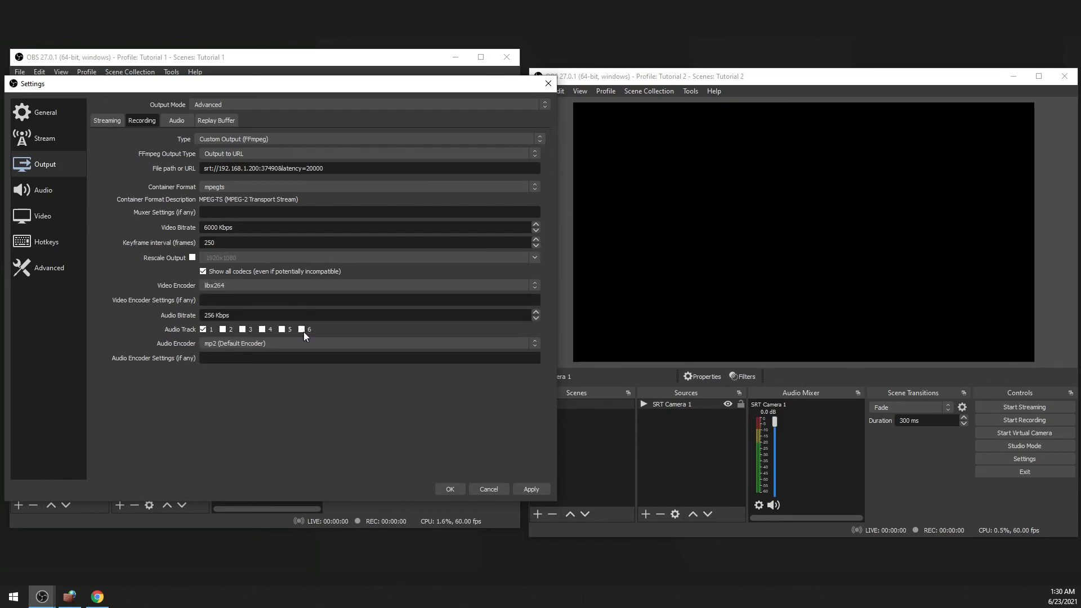
left_click(275, 289)
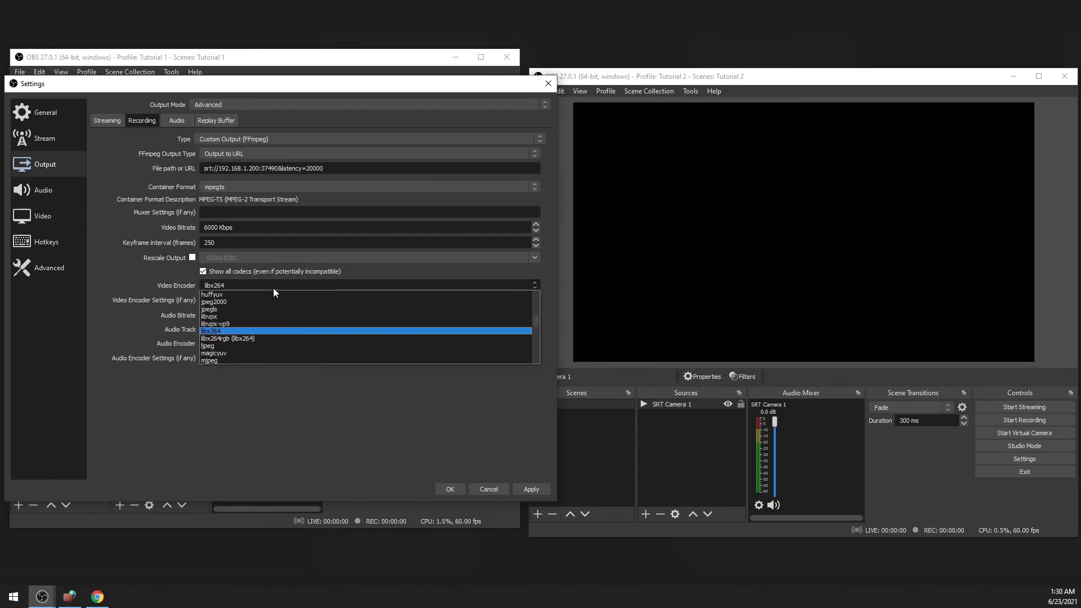
scroll(293, 324, "down", 4)
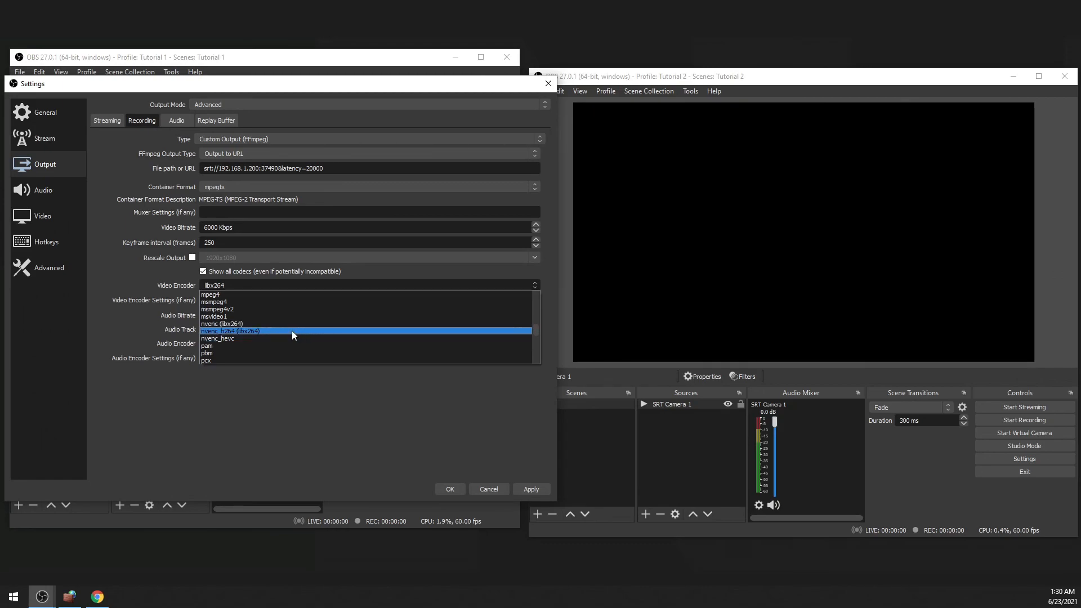
left_click(292, 330)
Choose nvenc_hevc as the video encoder for the FFmpeg recording output.
left_click(279, 285)
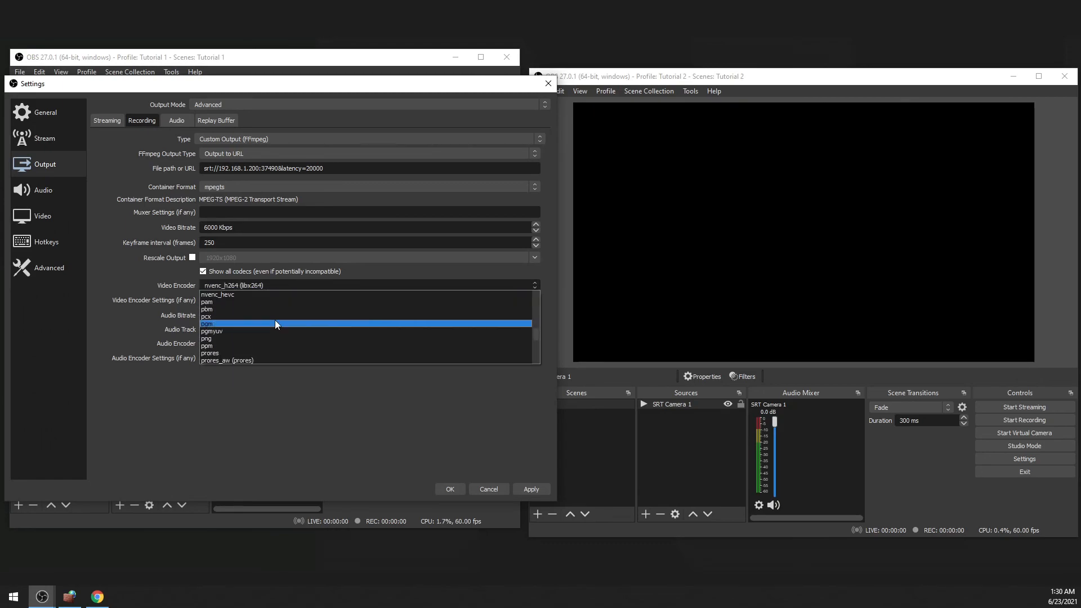
left_click(286, 295)
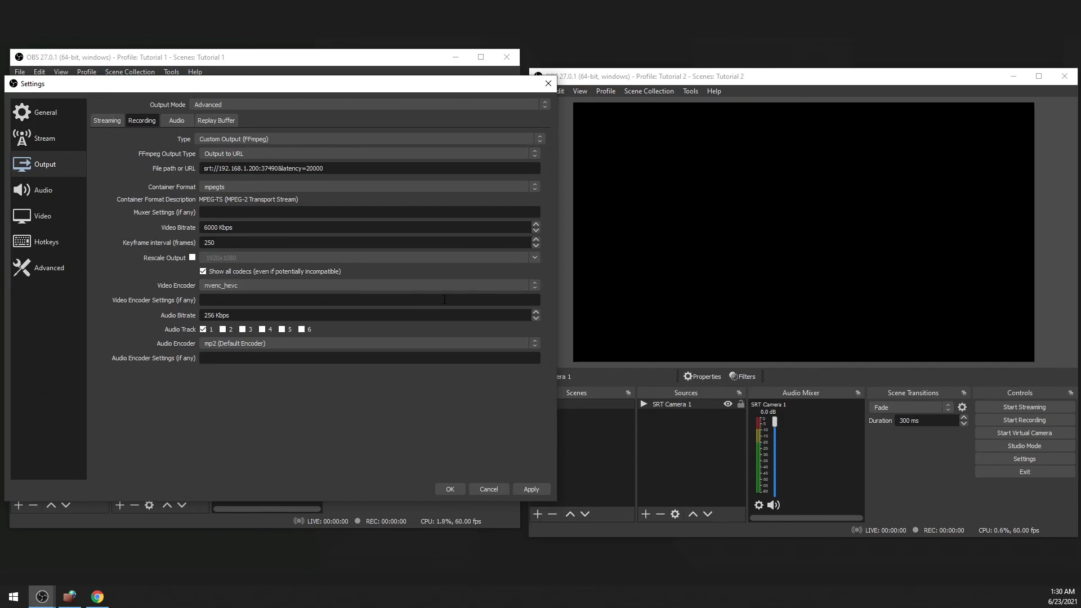
left_click(387, 288)
left_click(341, 288)
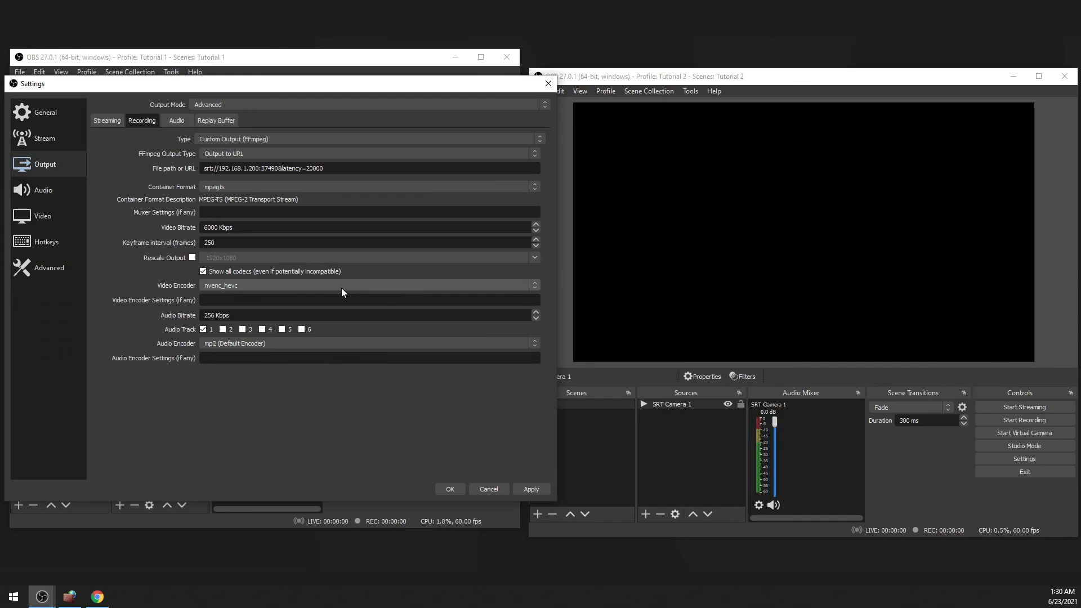
Review the hardware decoding option in the properties of the SRT Camera 1 source and confirm the dialog.
left_click(675, 403)
double_click(676, 403)
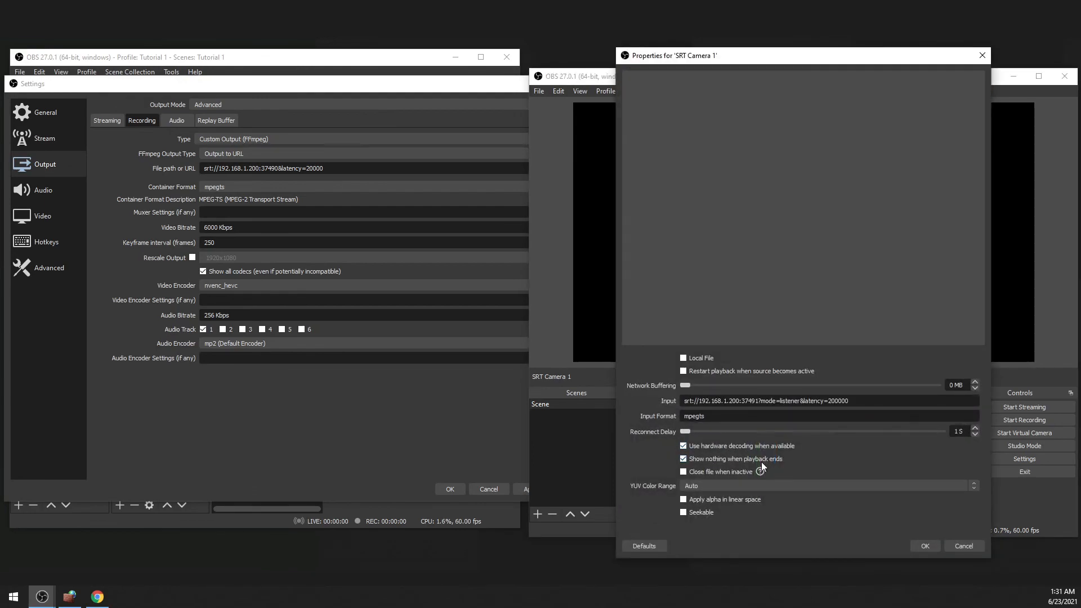
left_click(918, 546)
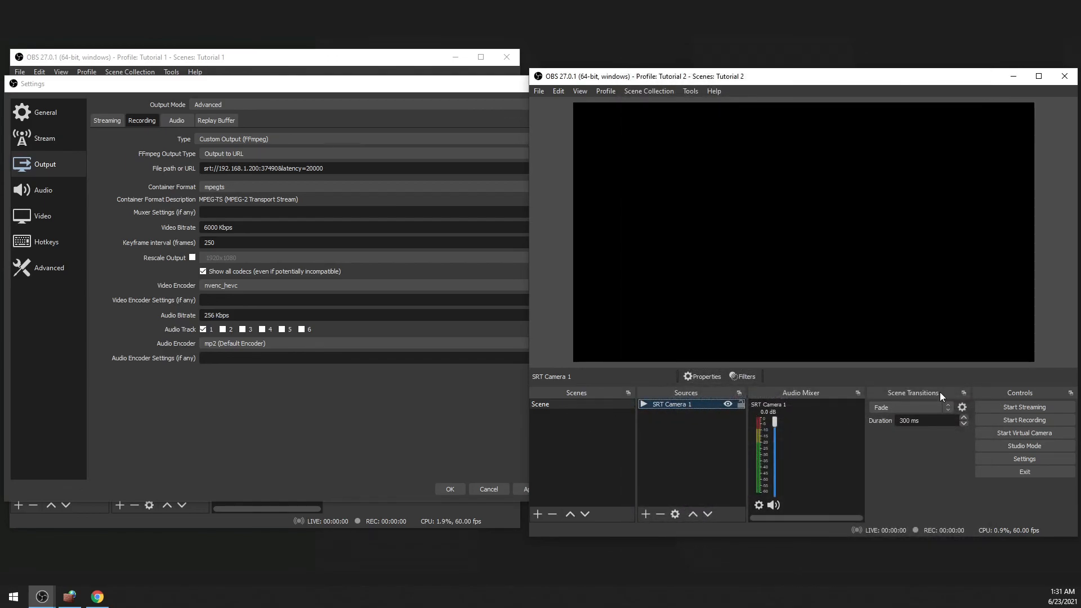
left_click(279, 280)
left_click(264, 283)
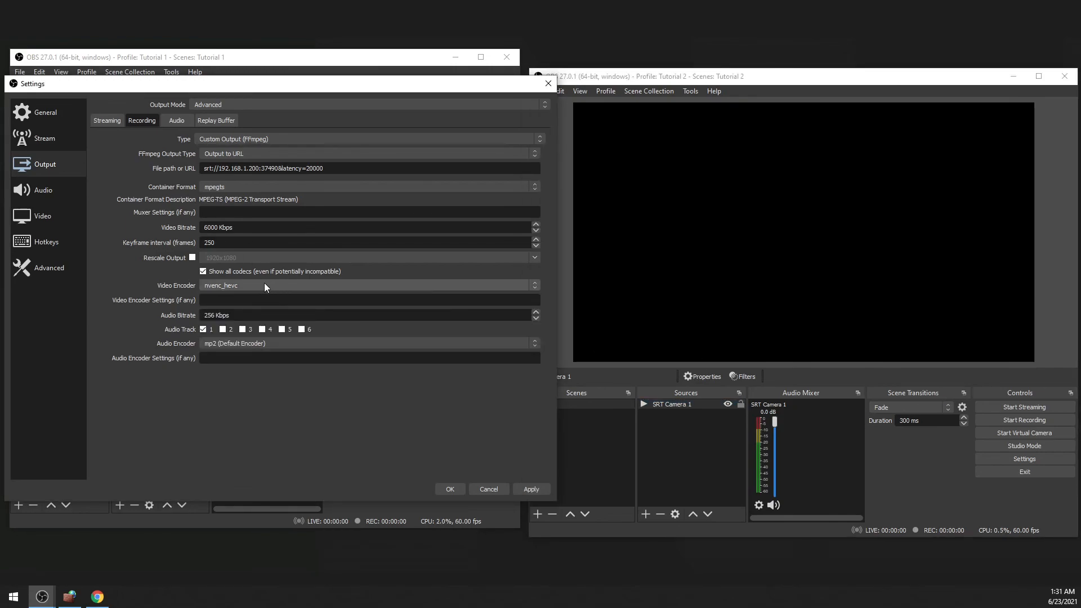
left_click(231, 285)
left_click(231, 285)
left_click(240, 286)
left_click(243, 285)
left_click(244, 285)
left_click(246, 282)
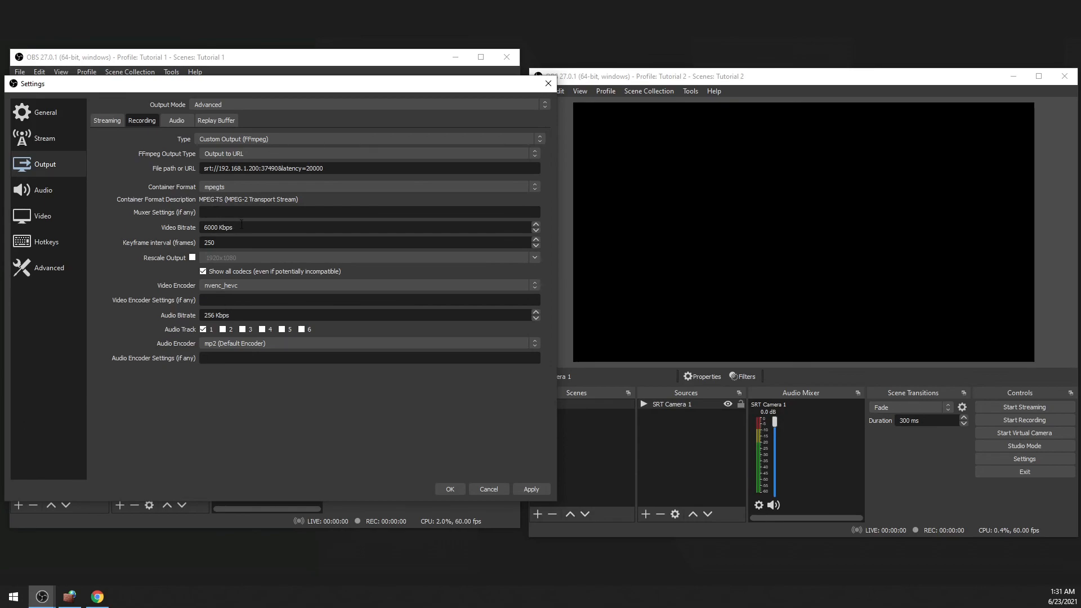
left_click_drag(251, 227, 166, 225)
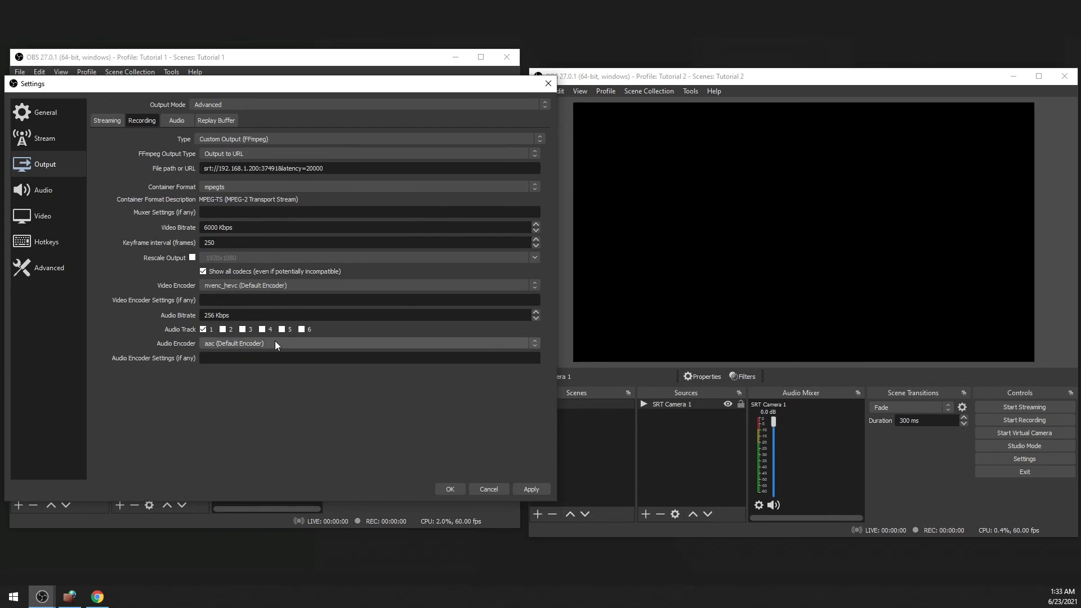
Choose aac as the recording's audio encoder with an audio bitrate of 256 Kbps, and apply and confirm the settings.
left_click(275, 341)
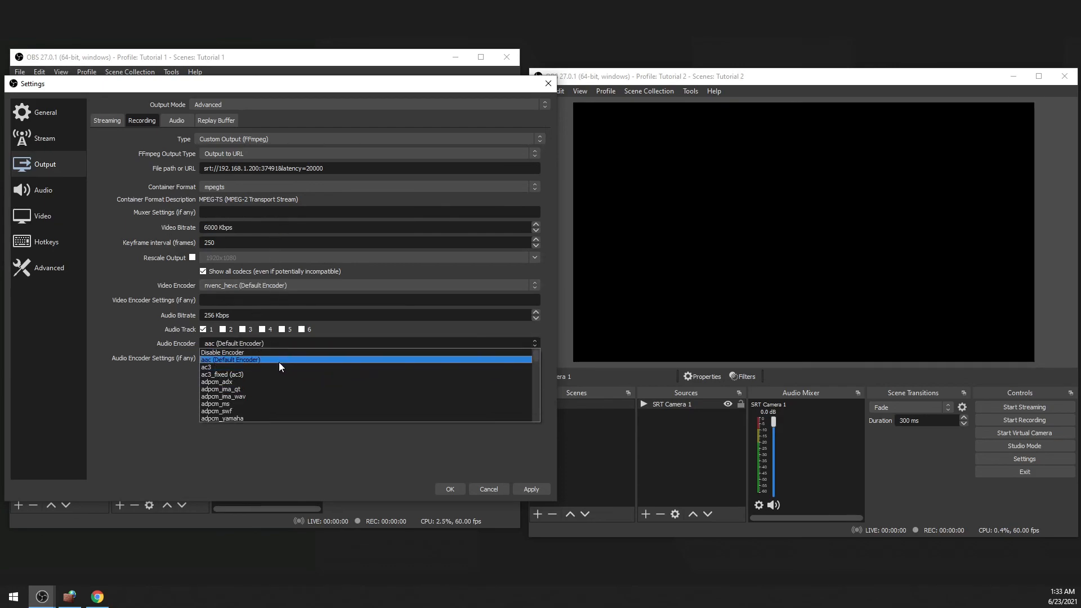
left_click(278, 359)
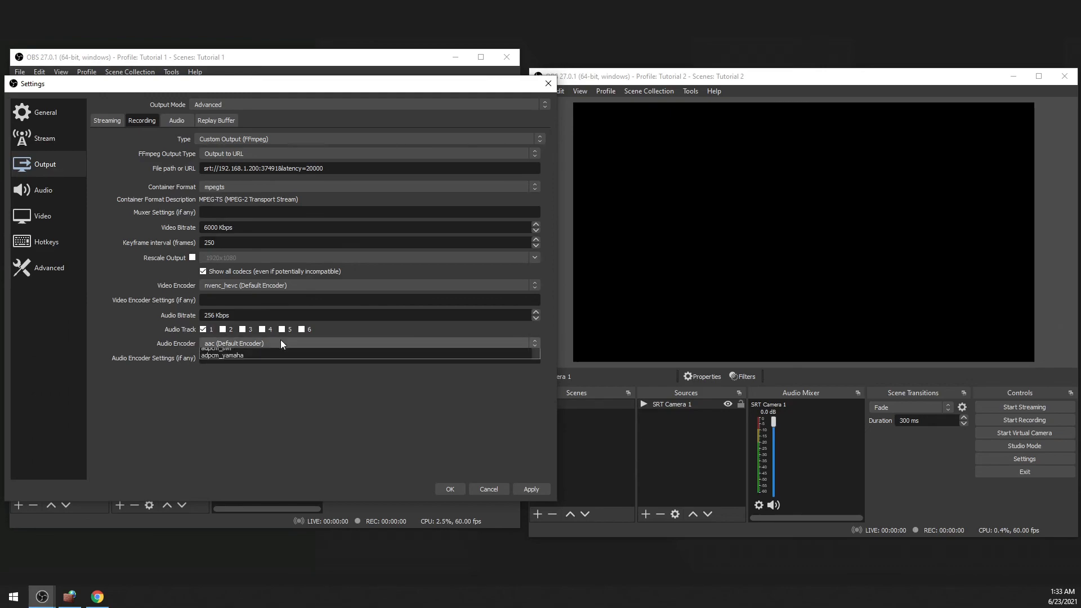
left_click(279, 342)
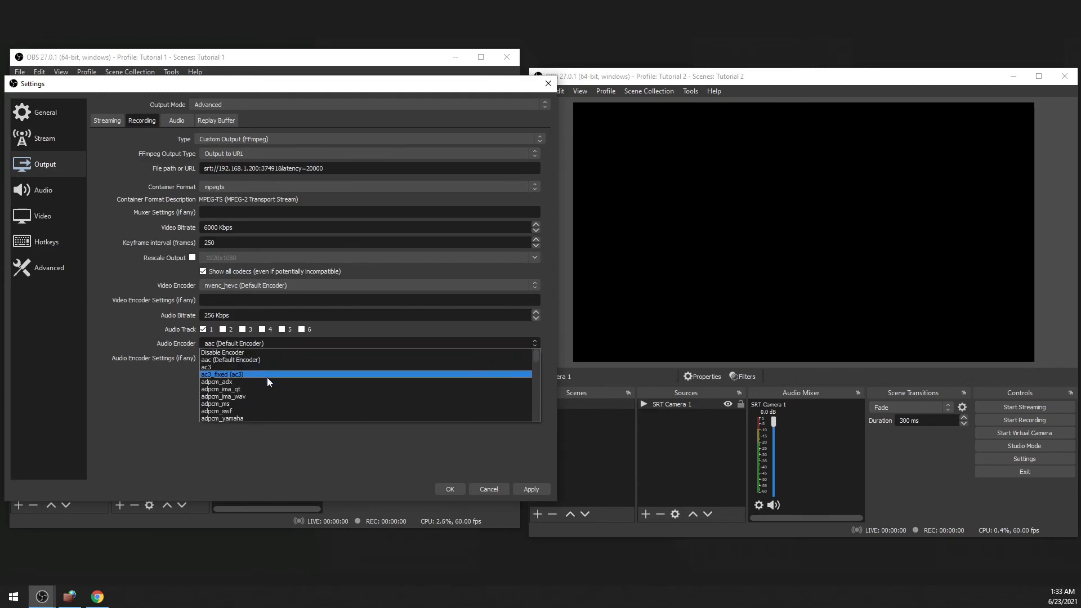
left_click(251, 346)
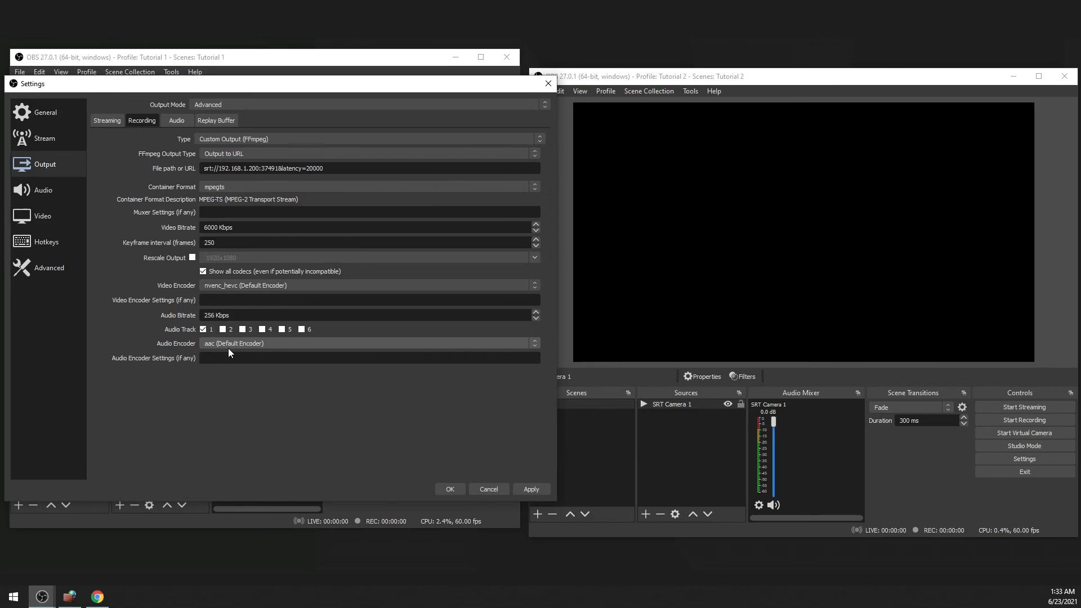
left_click_drag(256, 315, 148, 310)
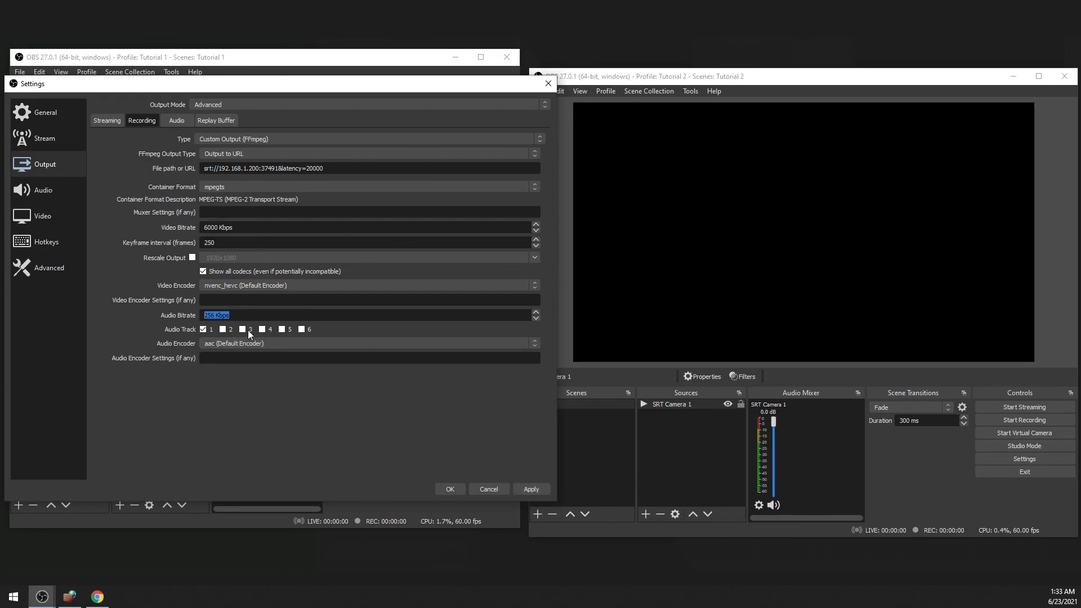
left_click(533, 487)
left_click(445, 489)
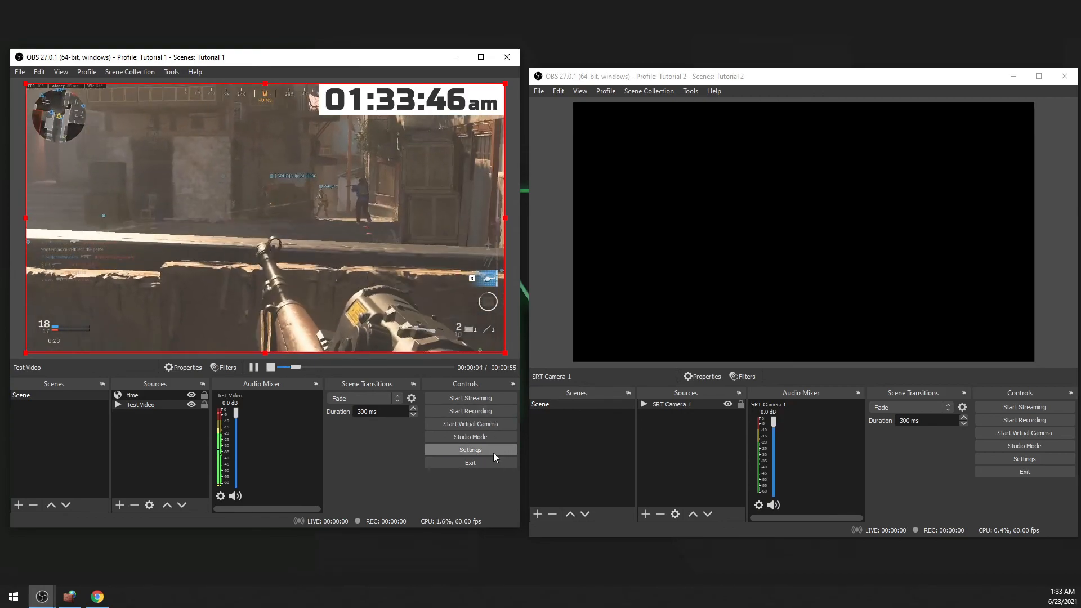
Recheck the FFmpeg recording output settings of the Tutorial 1 instance, including the output type and destination URL.
left_click(488, 451)
left_click(71, 145)
left_click(67, 165)
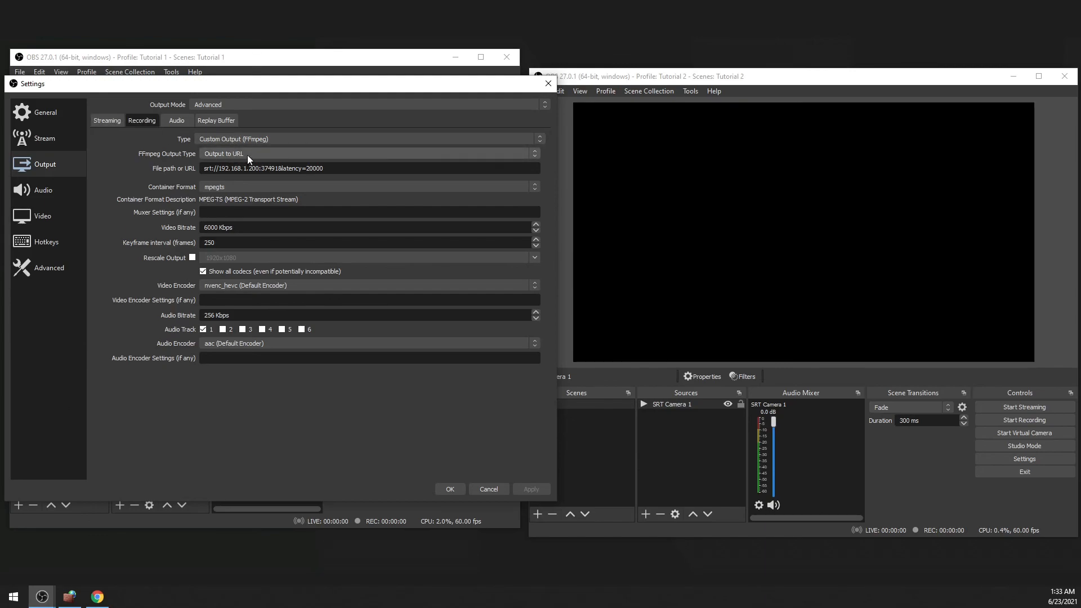
left_click(450, 489)
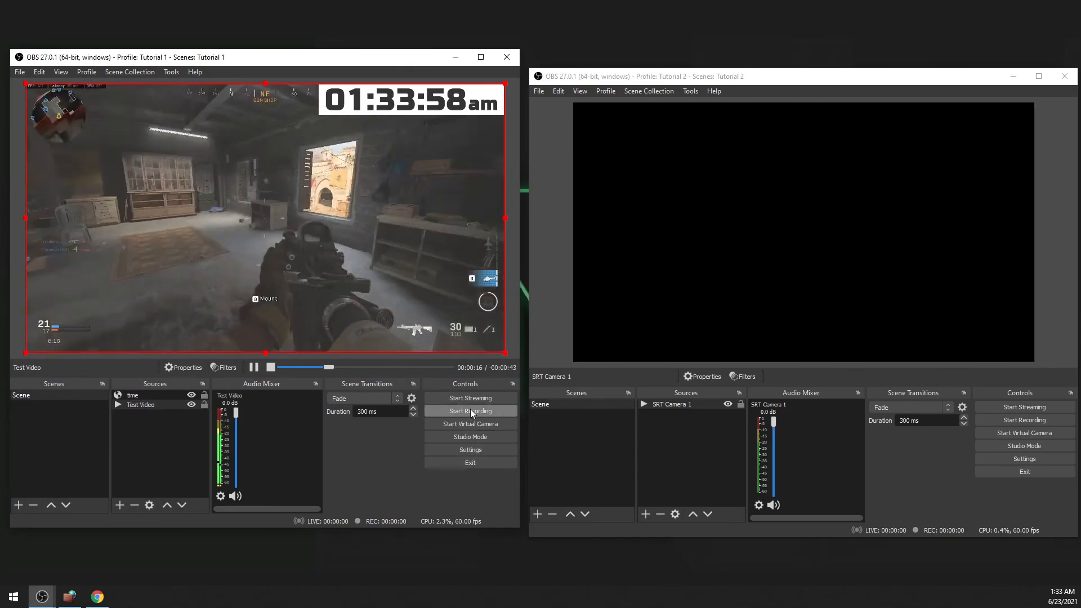
Start recording in the Tutorial 1 instance to send the SRT output, and inspect the latency in SRT Camera 1's input URL.
left_click(468, 411)
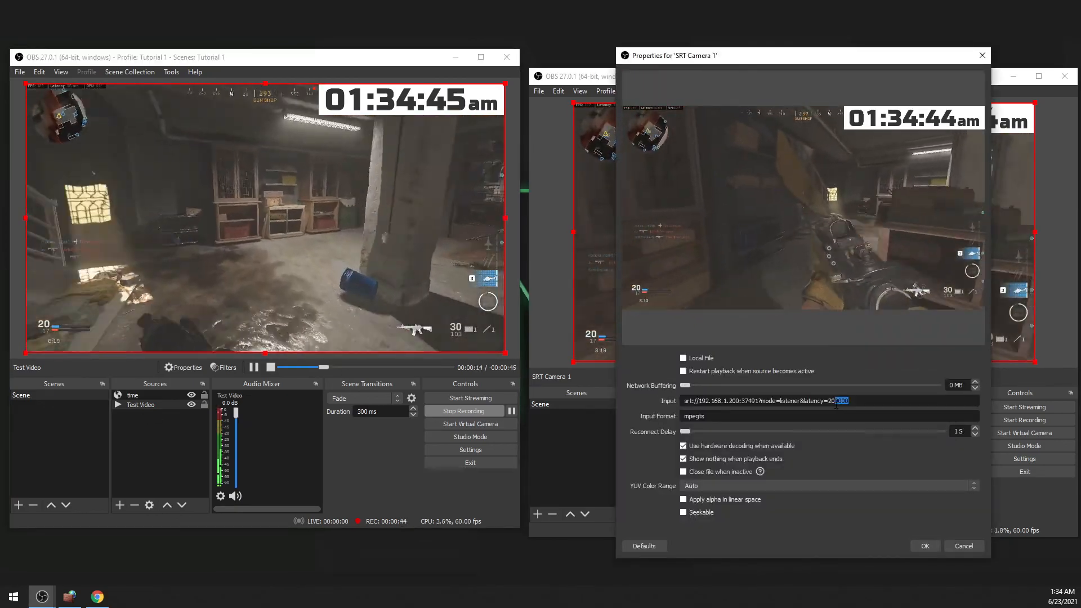
left_click(839, 403)
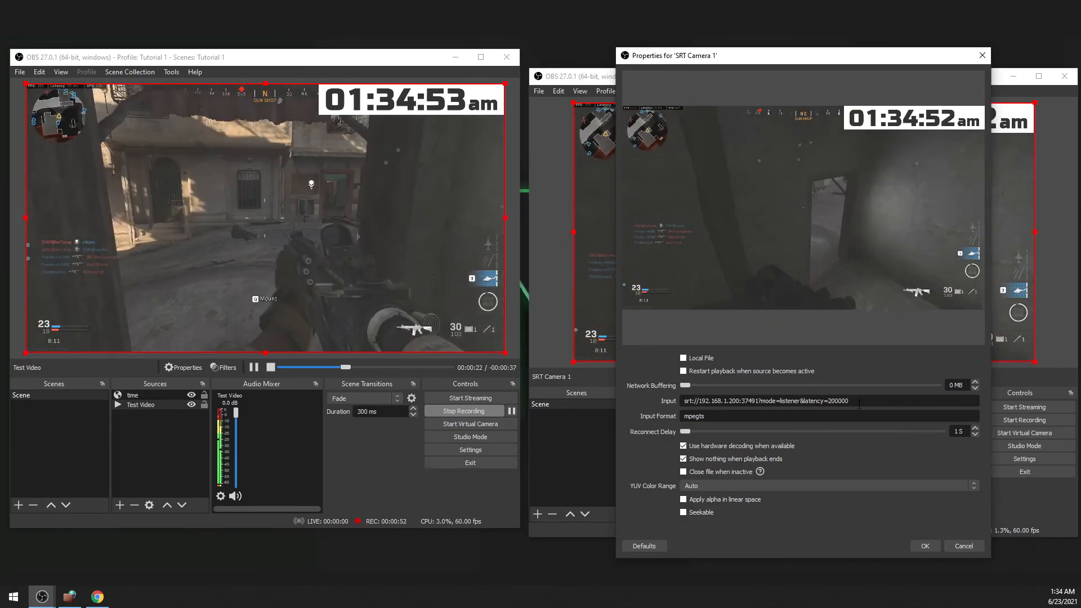
Highlight the latency value in SRT Camera 1's input URL and place the Tutorial 2 window directly beside the Tutorial 1 window.
left_click_drag(859, 404, 833, 405)
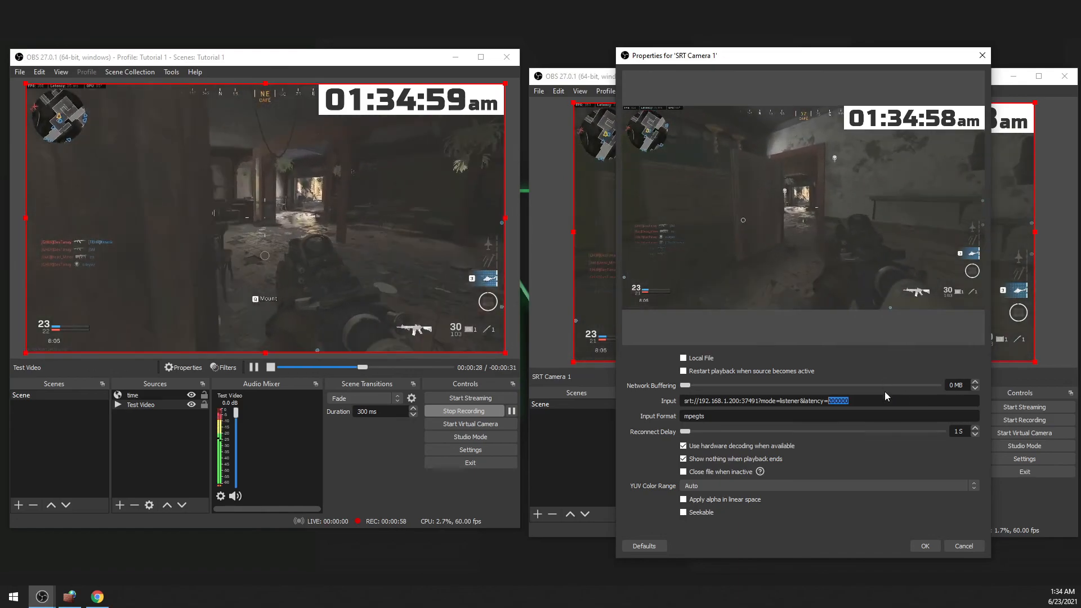
left_click(871, 401)
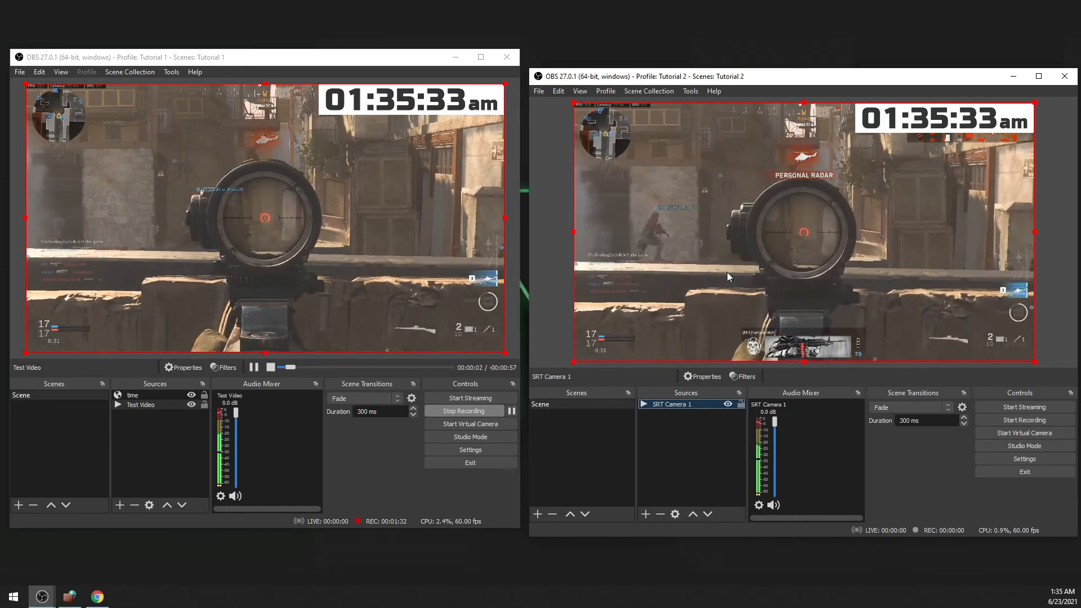
double_click(671, 79)
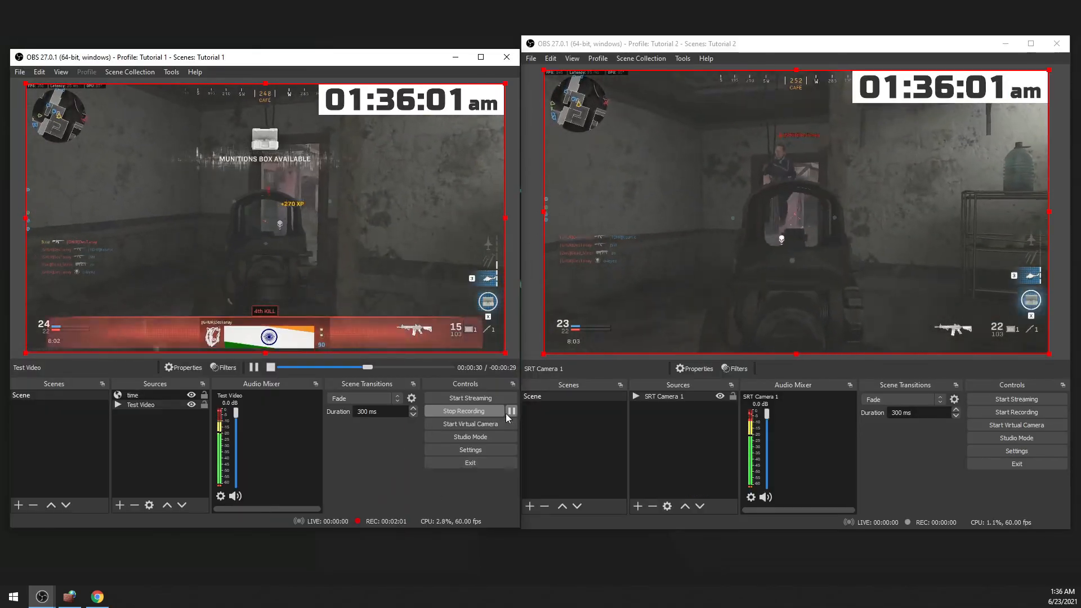
Review the canvas resolution, output resolution and frame rate in the Tutorial 1 instance's video settings, and leave the settings unchanged.
left_click(470, 449)
left_click(39, 218)
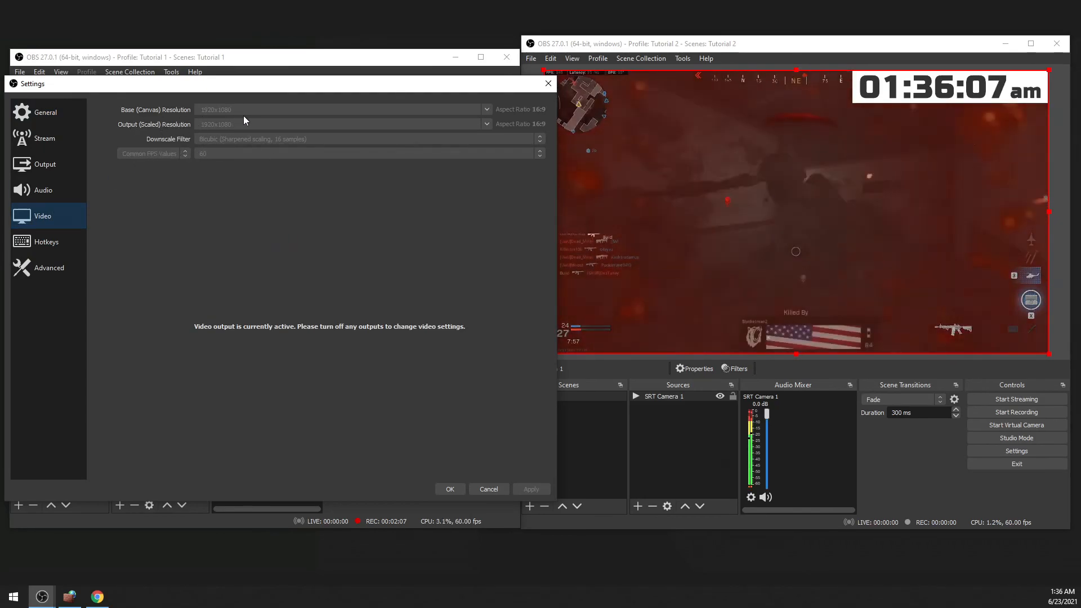
left_click(548, 85)
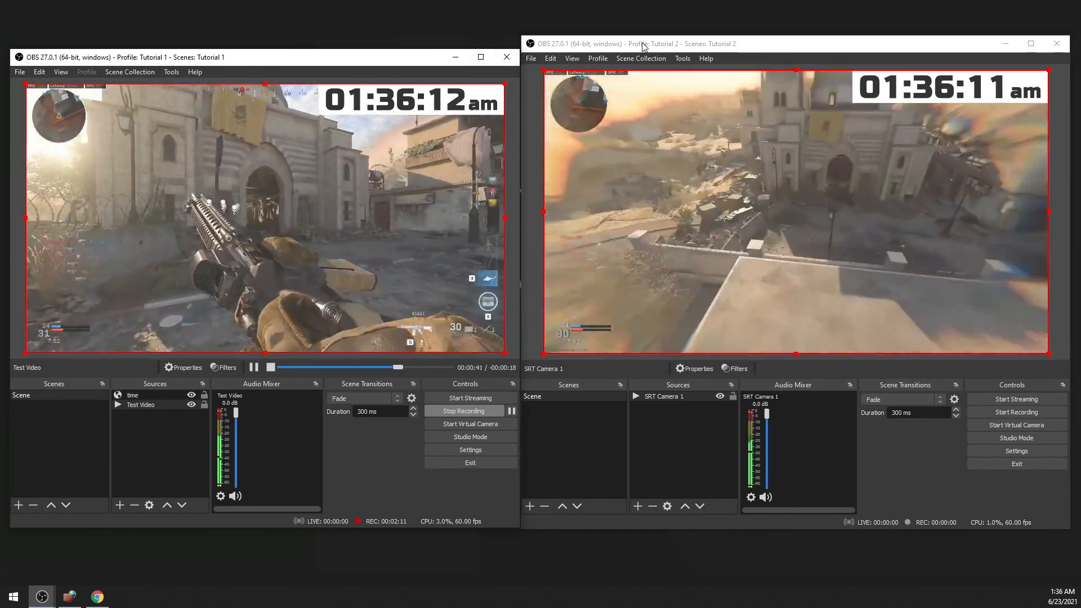
left_click_drag(644, 46, 645, 52)
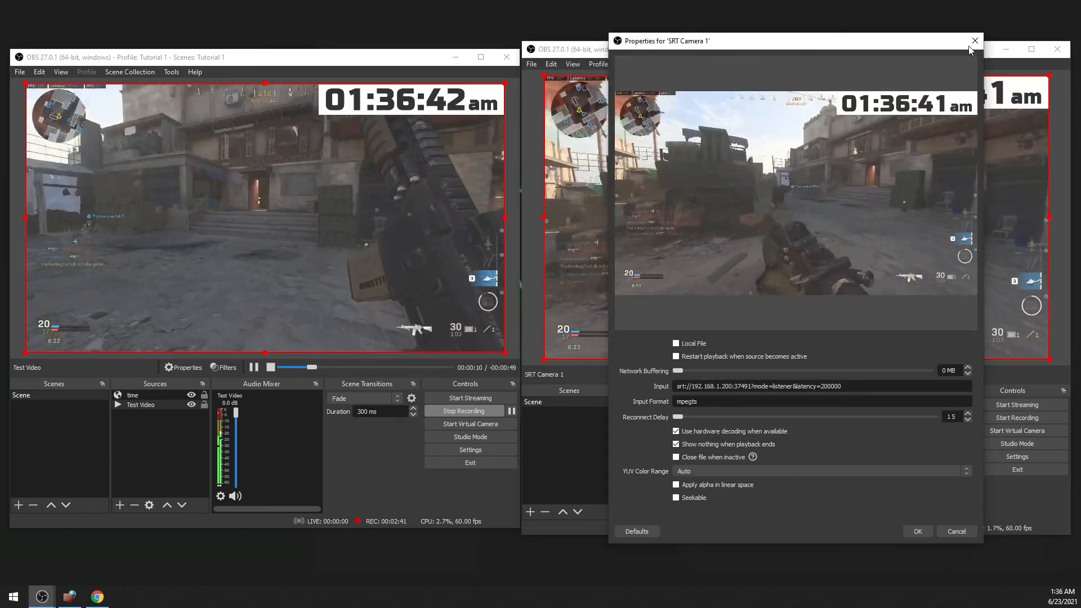
Inspect the port number in the input URL of the SRT Camera 1 source and close its properties.
left_click(916, 528)
double_click(674, 403)
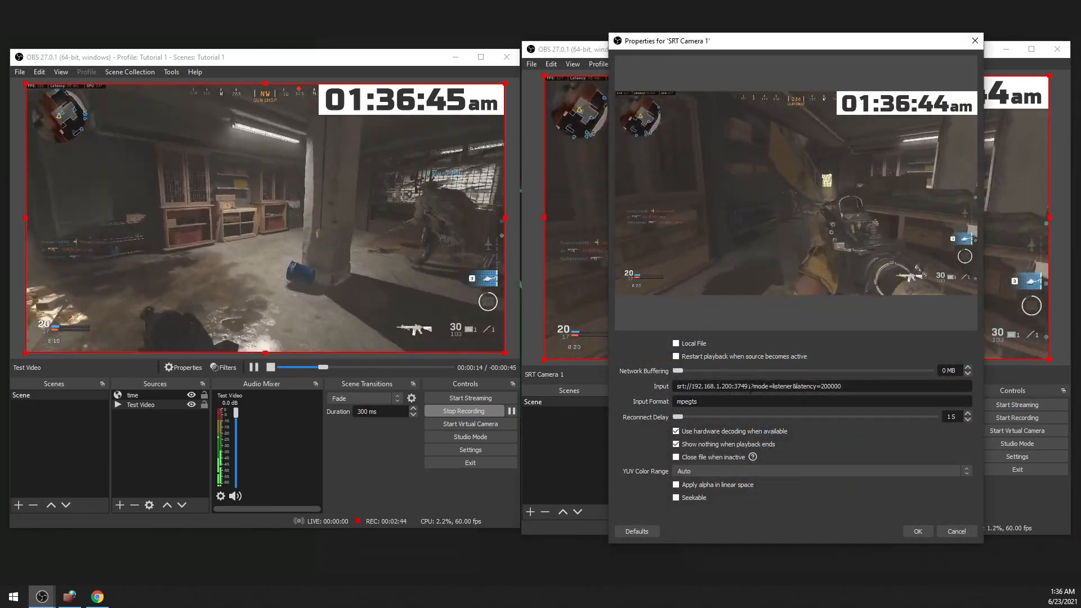
left_click_drag(751, 387, 747, 387)
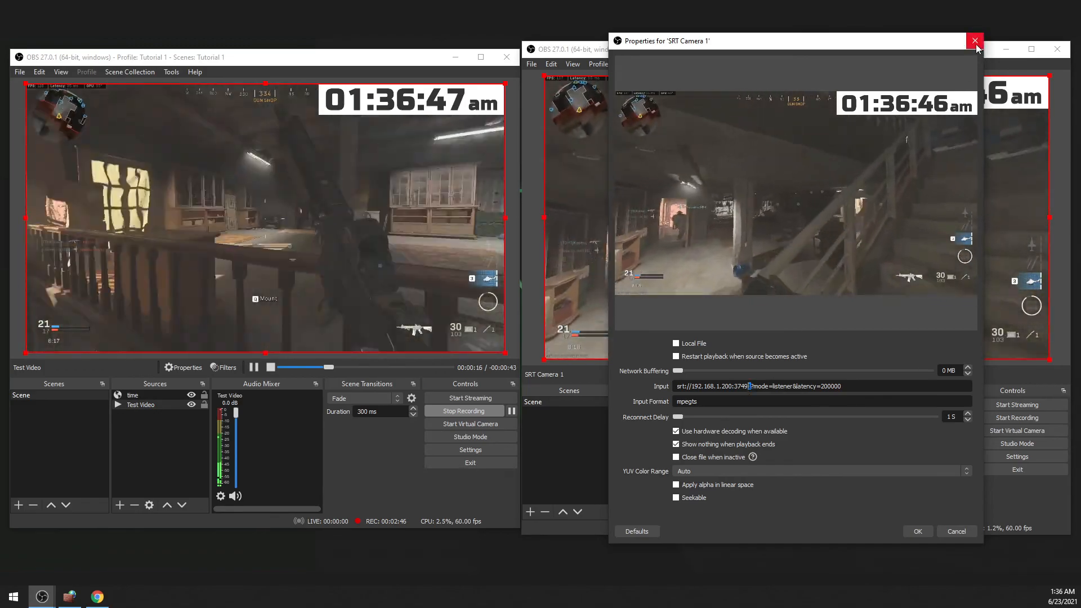
left_click(974, 40)
Open the Tutorial 1 instance's recording output settings to examine the SRT destination URL and encoder options.
left_click(476, 452)
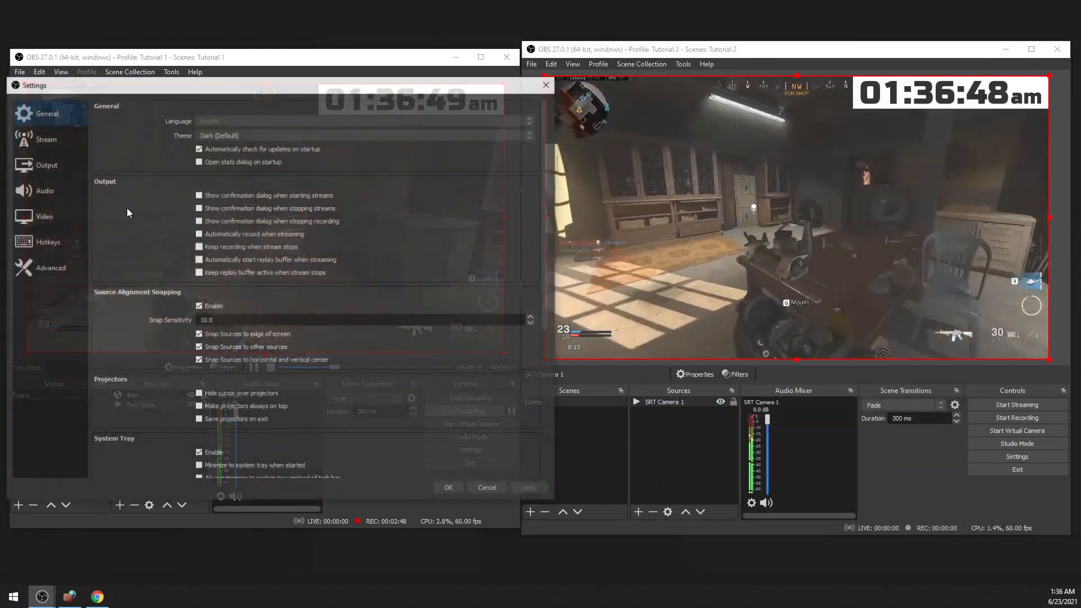
left_click(45, 164)
left_click(138, 121)
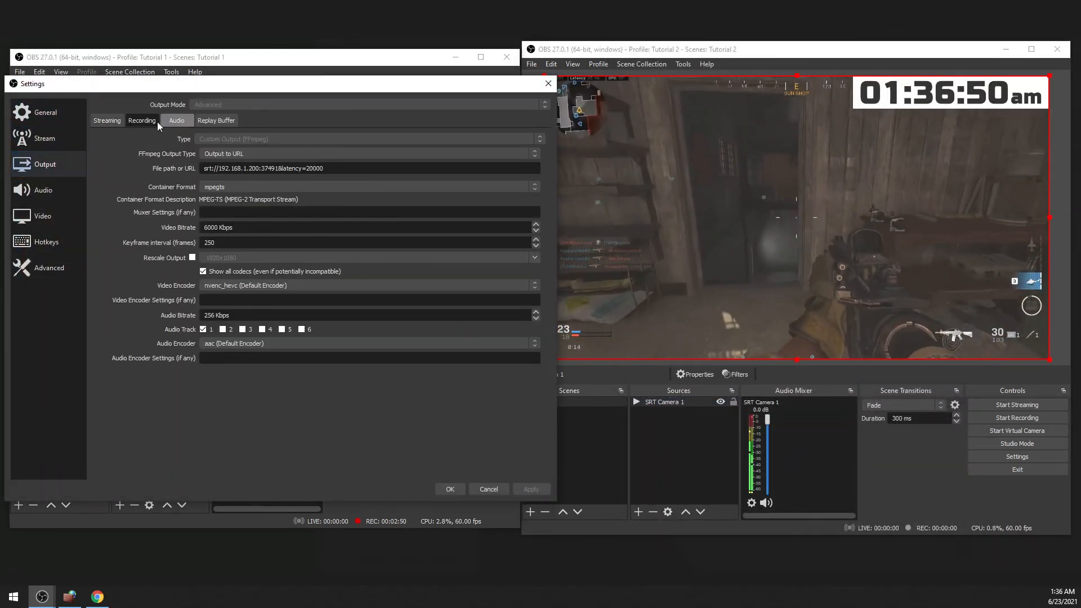